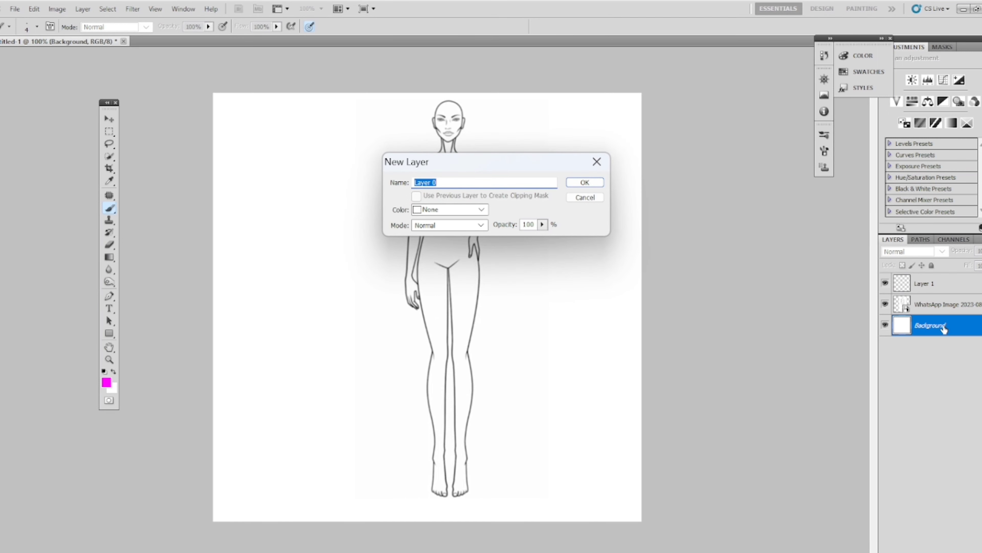
# Convert the locked Background into a regular layer and open its name for editing.
pyautogui.click(597, 181)
pyautogui.doubleClick(925, 326)
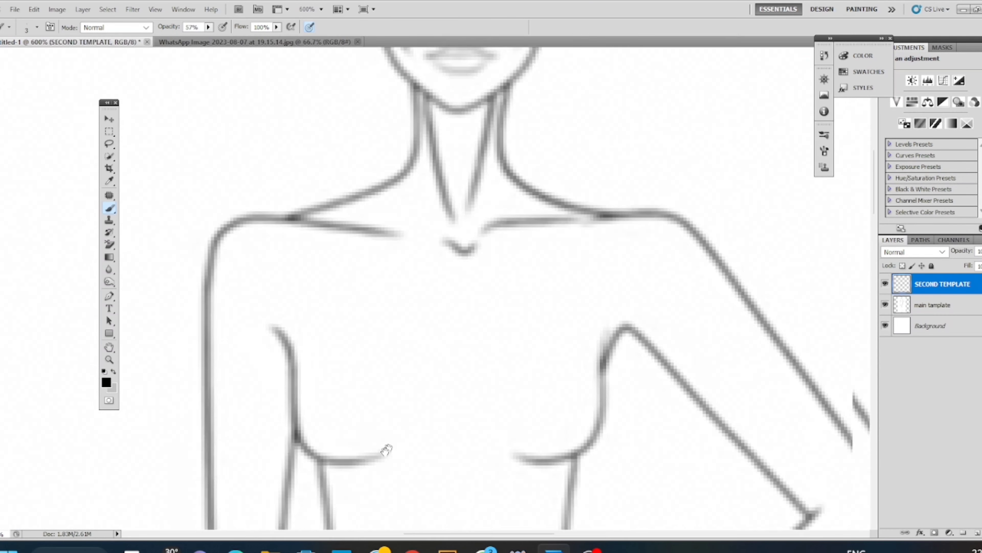
# Trace the figure's head outline and both ears in black with the Brush on the SECOND TEMPLATE layer.
pyautogui.moveTo(381, 62); pyautogui.dragTo(383, 276)
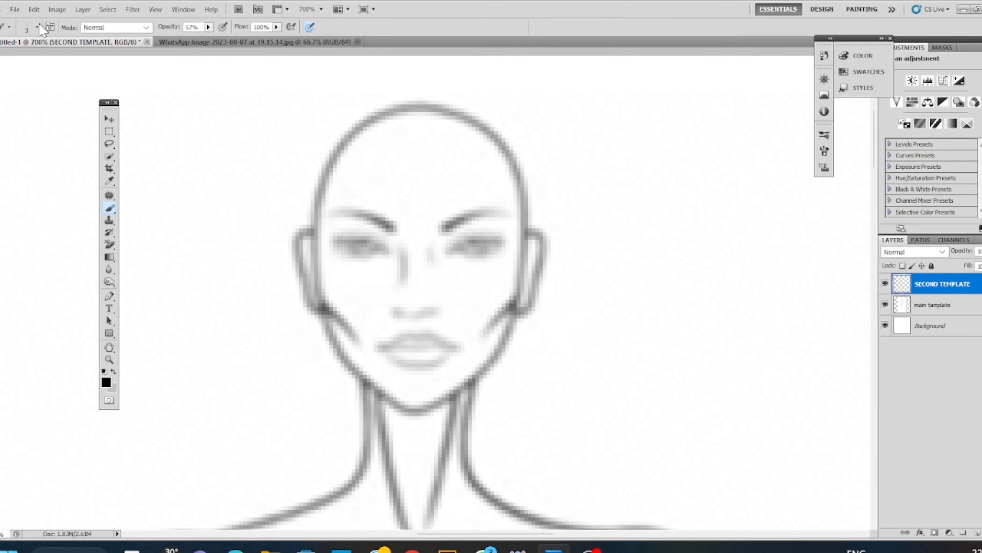
pyautogui.moveTo(372, 112)
pyautogui.mouseDown()
pyautogui.moveTo(320, 188)
pyautogui.moveTo(314, 230)
pyautogui.moveTo(342, 353)
pyautogui.moveTo(400, 405)
pyautogui.moveTo(470, 372)
pyautogui.moveTo(500, 348)
pyautogui.moveTo(505, 327)
pyautogui.mouseUp()
pyautogui.hotkey('ctrl', 'z')
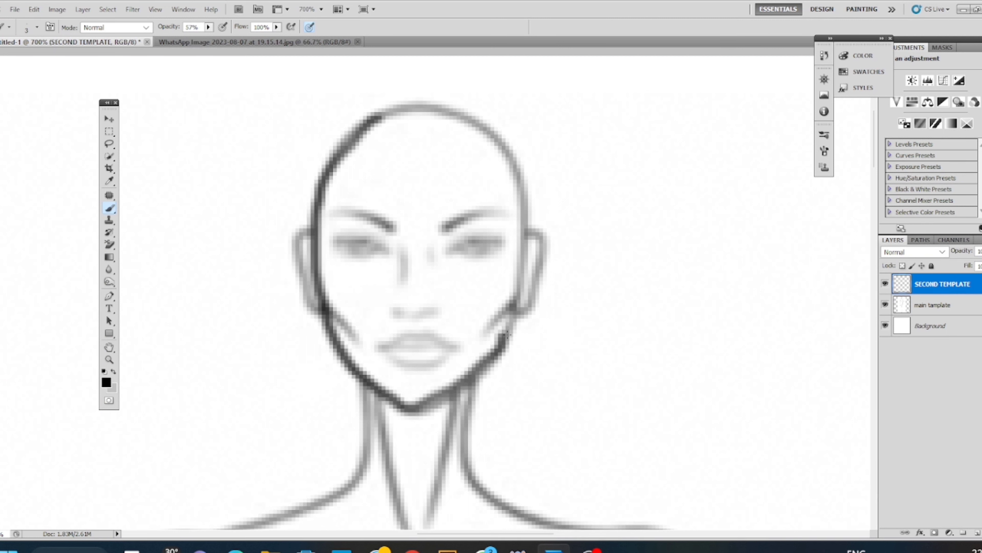
pyautogui.moveTo(371, 119)
pyautogui.mouseDown()
pyautogui.moveTo(423, 103)
pyautogui.moveTo(468, 115)
pyautogui.moveTo(509, 153)
pyautogui.moveTo(523, 273)
pyautogui.moveTo(502, 346)
pyautogui.mouseUp()
pyautogui.moveTo(526, 232)
pyautogui.mouseDown()
pyautogui.moveTo(543, 271)
pyautogui.moveTo(528, 315)
pyautogui.mouseUp()
pyautogui.moveTo(314, 232)
pyautogui.mouseDown()
pyautogui.moveTo(305, 275)
pyautogui.moveTo(314, 236)
pyautogui.moveTo(290, 253)
pyautogui.moveTo(321, 314)
pyautogui.mouseUp()
pyautogui.hotkey('ctrl', 'z')
pyautogui.moveTo(438, 235); pyautogui.dragTo(488, 207)
pyautogui.hotkey('ctrl', 'z')
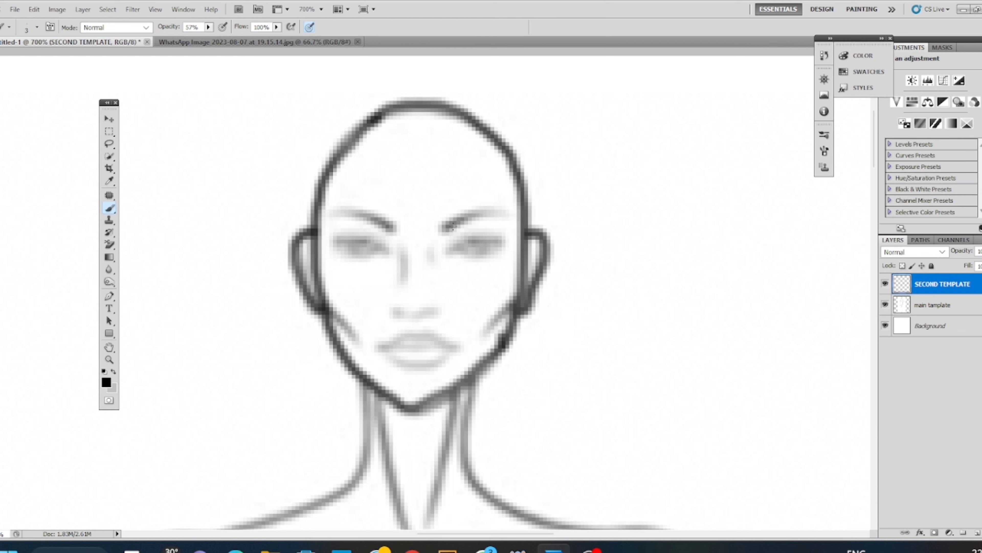
pyautogui.moveTo(443, 232)
pyautogui.mouseDown()
pyautogui.moveTo(467, 219)
pyautogui.moveTo(469, 198)
pyautogui.moveTo(515, 207)
pyautogui.mouseUp()
pyautogui.moveTo(445, 226)
pyautogui.mouseDown()
pyautogui.moveTo(470, 199)
pyautogui.moveTo(520, 196)
pyautogui.mouseUp()
pyautogui.hotkey('ctrl', 'alt', 'z')
pyautogui.hotkey('ctrl', 'alt', 'z')
# Trace both eyebrows, the eyes and the short lines of the nose bridge.
pyautogui.moveTo(442, 232)
pyautogui.mouseDown()
pyautogui.moveTo(470, 212)
pyautogui.moveTo(507, 207)
pyautogui.mouseUp()
pyautogui.moveTo(395, 233); pyautogui.dragTo(334, 209)
pyautogui.moveTo(443, 258); pyautogui.dragTo(505, 234)
pyautogui.moveTo(392, 257)
pyautogui.mouseDown()
pyautogui.moveTo(346, 238)
pyautogui.moveTo(391, 258)
pyautogui.moveTo(340, 255)
pyautogui.moveTo(329, 243)
pyautogui.moveTo(399, 251)
pyautogui.moveTo(402, 281)
pyautogui.mouseUp()
# Trace the base of the nose on the SECOND TEMPLATE layer.
pyautogui.hotkey('ctrl', '-')
pyautogui.hotkey('ctrl', '-')
pyautogui.hotkey('ctrl', '-')
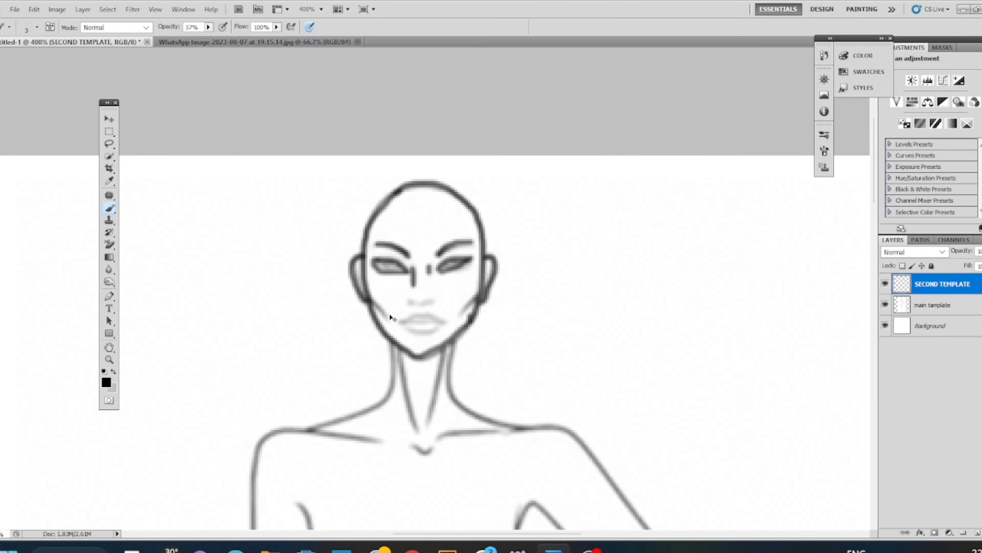
pyautogui.hotkey('ctrl', '+')
pyautogui.hotkey('ctrl', '+')
pyautogui.hotkey('ctrl', '+')
pyautogui.hotkey('ctrl', '+')
pyautogui.click(952, 305)
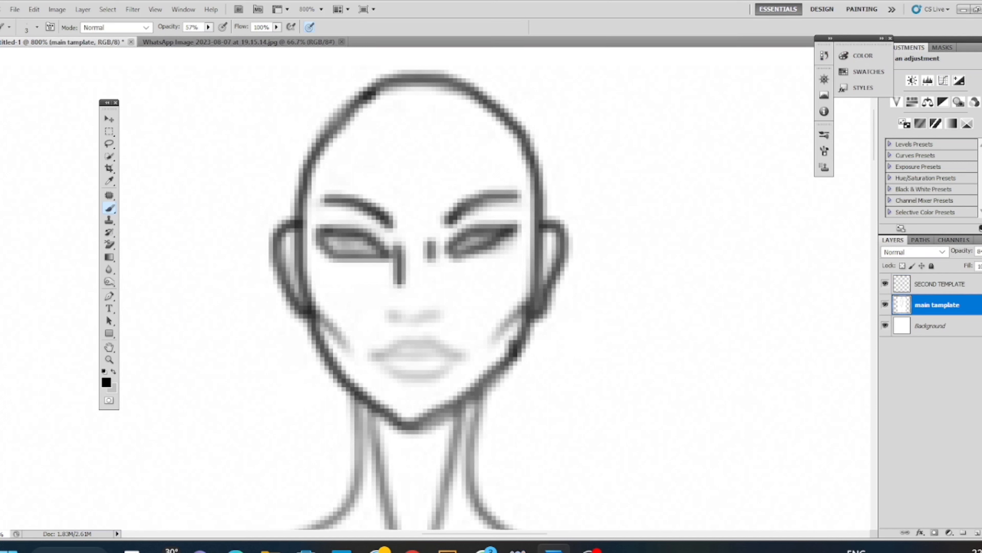
pyautogui.click(941, 288)
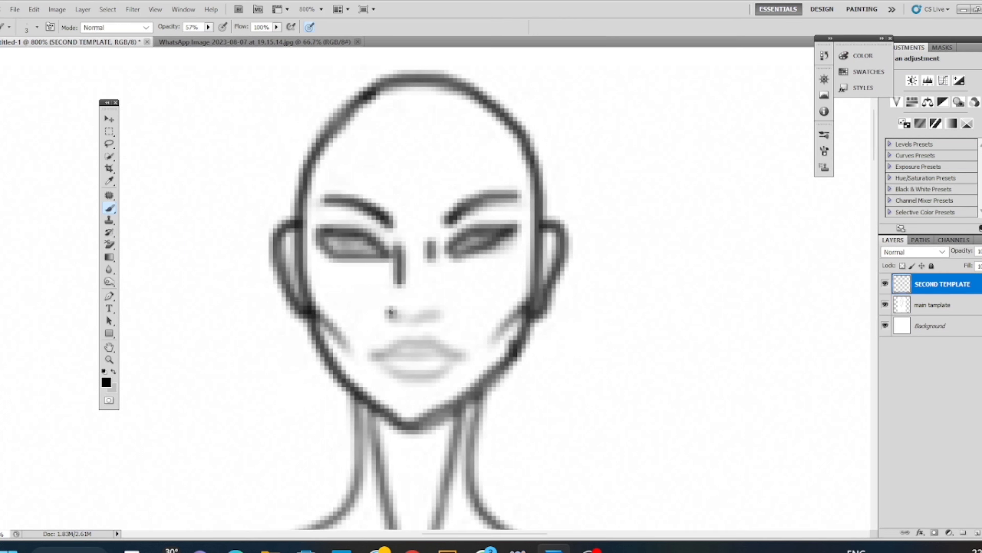
pyautogui.moveTo(391, 312); pyautogui.dragTo(441, 307)
# Set the brush size to 1 px and trace the upper lip, lower lip and mouth line.
pyautogui.click(37, 27)
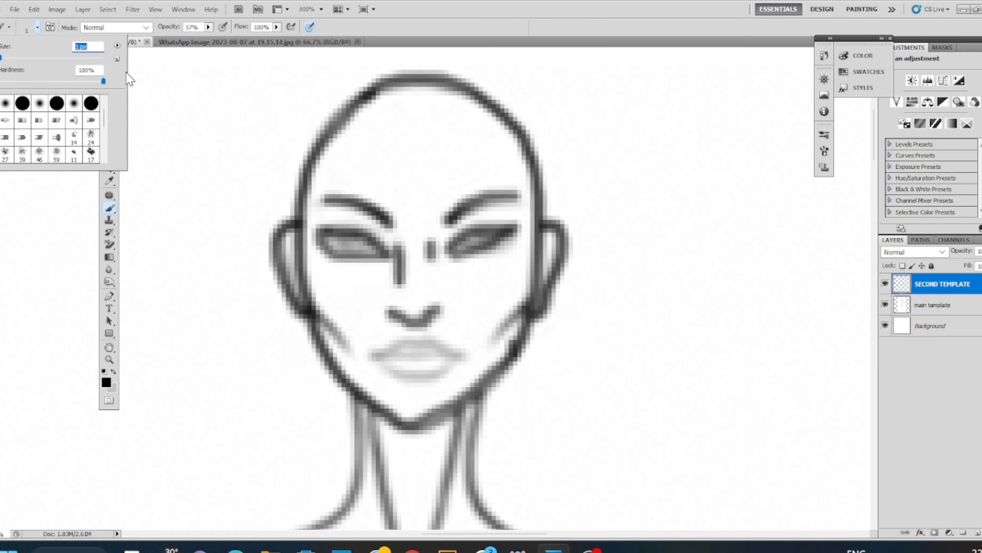
pyautogui.press('Return')
pyautogui.click(136, 75)
pyautogui.moveTo(373, 352)
pyautogui.mouseDown()
pyautogui.moveTo(393, 338)
pyautogui.moveTo(433, 340)
pyautogui.mouseUp()
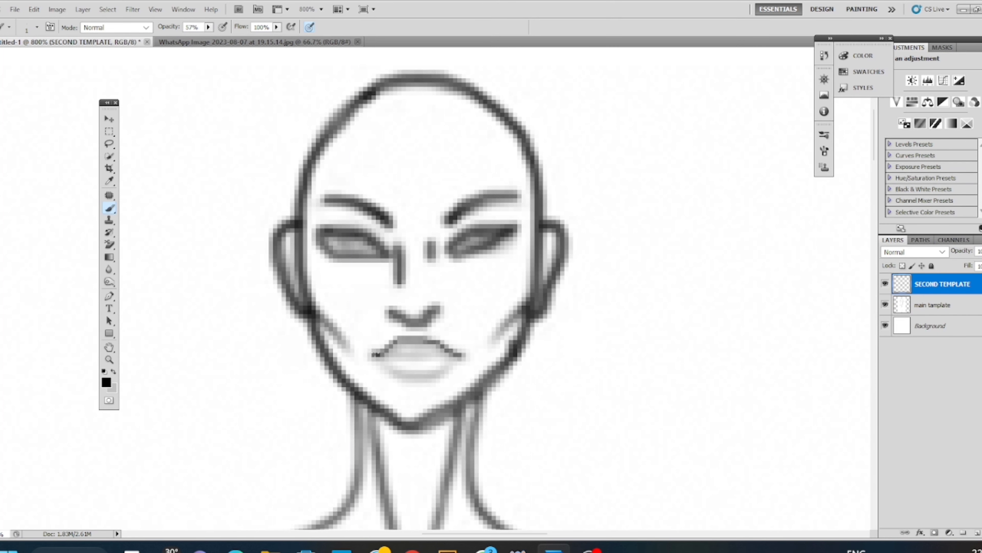
pyautogui.moveTo(375, 354)
pyautogui.mouseDown()
pyautogui.moveTo(404, 367)
pyautogui.moveTo(459, 357)
pyautogui.mouseUp()
pyautogui.moveTo(387, 356); pyautogui.dragTo(457, 354)
# Trace both sides of the neck down to the shoulders and the two inner neck lines.
pyautogui.moveTo(348, 339); pyautogui.dragTo(348, 315)
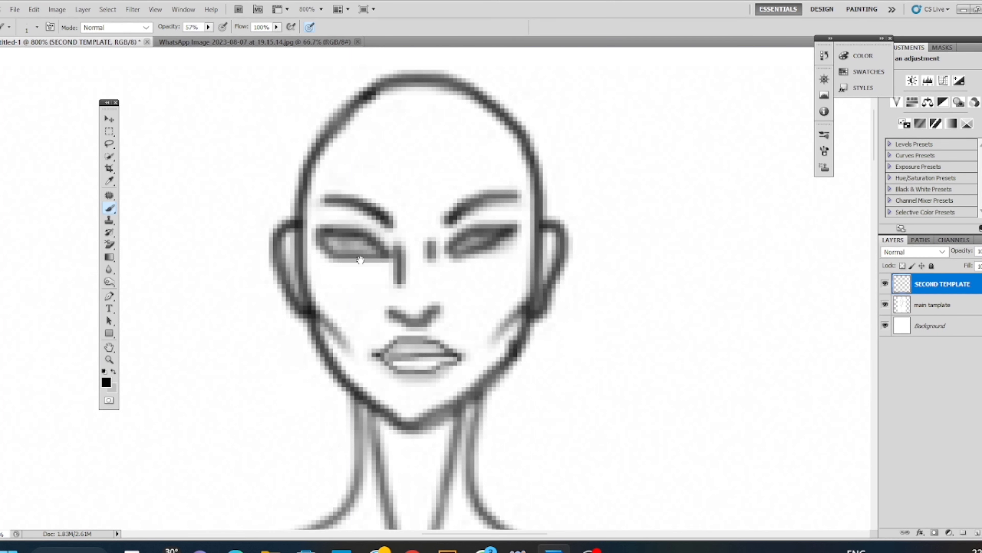
pyautogui.moveTo(405, 449); pyautogui.dragTo(429, 203)
pyautogui.moveTo(383, 154)
pyautogui.mouseDown()
pyautogui.moveTo(310, 298)
pyautogui.moveTo(219, 325)
pyautogui.mouseUp()
pyautogui.moveTo(506, 145)
pyautogui.mouseDown()
pyautogui.moveTo(503, 157)
pyautogui.moveTo(675, 321)
pyautogui.mouseUp()
pyautogui.hotkey('ctrl', 'z')
pyautogui.moveTo(503, 149)
pyautogui.mouseDown()
pyautogui.moveTo(580, 304)
pyautogui.moveTo(726, 322)
pyautogui.mouseUp()
pyautogui.moveTo(399, 159); pyautogui.dragTo(441, 322)
pyautogui.moveTo(488, 154); pyautogui.dragTo(452, 312)
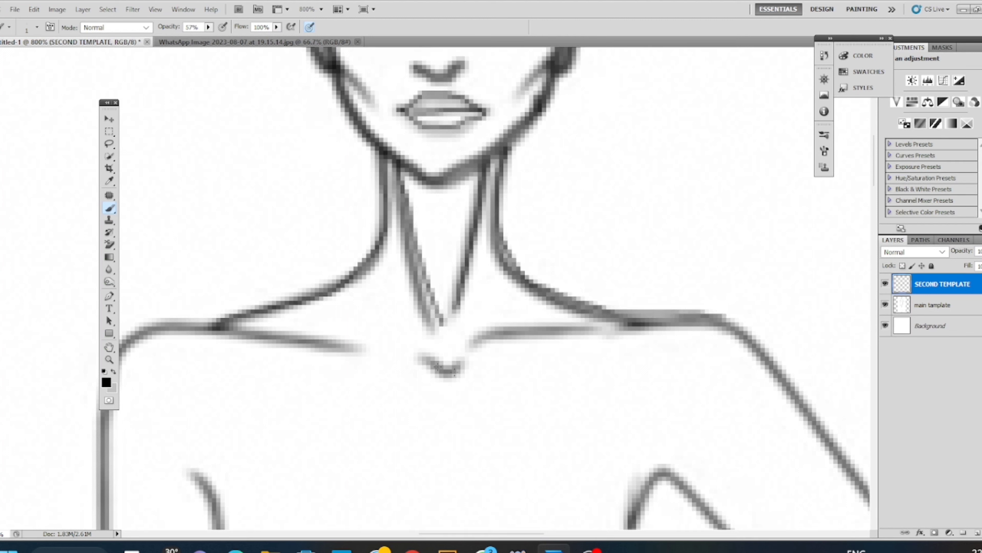
# Trace the collarbones, the left shoulder and both bust curves.
pyautogui.moveTo(419, 357); pyautogui.dragTo(650, 320)
pyautogui.moveTo(336, 344)
pyautogui.mouseDown()
pyautogui.moveTo(402, 327)
pyautogui.moveTo(184, 328)
pyautogui.moveTo(169, 528)
pyautogui.mouseUp()
pyautogui.moveTo(287, 434)
pyautogui.mouseDown()
pyautogui.moveTo(266, 67)
pyautogui.moveTo(283, 258)
pyautogui.moveTo(377, 265)
pyautogui.mouseUp()
pyautogui.moveTo(710, 84)
pyautogui.mouseDown()
pyautogui.moveTo(697, 93)
pyautogui.moveTo(640, 263)
pyautogui.moveTo(560, 267)
pyautogui.moveTo(673, 143)
pyautogui.moveTo(622, 264)
pyautogui.moveTo(553, 256)
pyautogui.mouseUp()
pyautogui.hotkey('ctrl', 'alt', 'z')
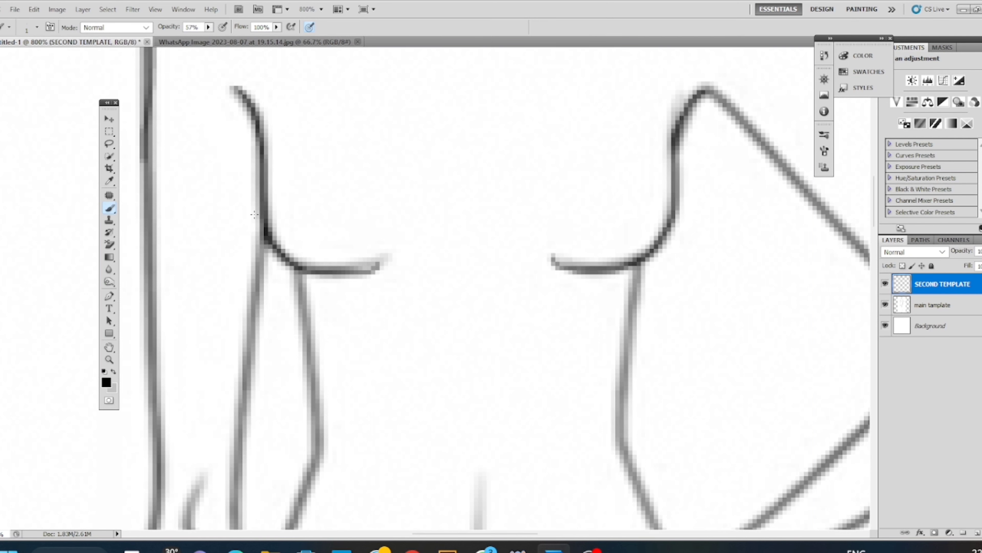
# Trace the outer edge of the straight left arm from the shoulder down toward the wrist.
pyautogui.moveTo(172, 58); pyautogui.dragTo(232, 177)
pyautogui.moveTo(215, 108); pyautogui.dragTo(210, 527)
pyautogui.moveTo(209, 524)
pyautogui.mouseDown()
pyautogui.moveTo(217, 227)
pyautogui.moveTo(215, 369)
pyautogui.moveTo(248, 120)
pyautogui.mouseUp()
pyautogui.moveTo(246, 117); pyautogui.dragTo(228, 330)
pyautogui.moveTo(227, 327); pyautogui.dragTo(234, 88)
pyautogui.moveTo(237, 88)
pyautogui.mouseDown()
pyautogui.moveTo(225, 217)
pyautogui.moveTo(209, 273)
pyautogui.mouseUp()
pyautogui.hotkey('ctrl', 'alt', 'z')
# Continue the outer arm line along the edge of the lowered hand and its lowest finger.
pyautogui.moveTo(236, 94)
pyautogui.mouseDown()
pyautogui.moveTo(216, 317)
pyautogui.moveTo(226, 472)
pyautogui.moveTo(273, 529)
pyautogui.mouseUp()
pyautogui.moveTo(288, 341); pyautogui.dragTo(272, 132)
pyautogui.moveTo(234, 264)
pyautogui.mouseDown()
pyautogui.moveTo(264, 342)
pyautogui.moveTo(236, 303)
pyautogui.moveTo(310, 350)
pyautogui.moveTo(236, 286)
pyautogui.moveTo(324, 358)
pyautogui.mouseUp()
pyautogui.hotkey('ctrl', 'z')
pyautogui.hotkey('ctrl', 'alt', 'z')
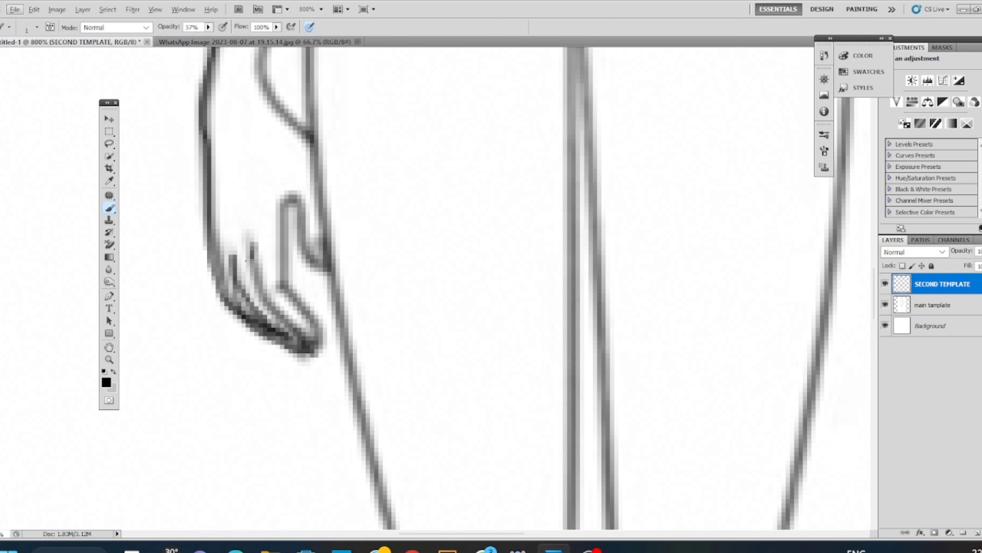
# Trace the remaining fingers, the thumb and the inner wrist line of the lowered hand.
pyautogui.moveTo(250, 261)
pyautogui.mouseDown()
pyautogui.moveTo(276, 329)
pyautogui.moveTo(269, 302)
pyautogui.moveTo(303, 346)
pyautogui.mouseUp()
pyautogui.hotkey('ctrl', 'alt', 'z')
pyautogui.moveTo(287, 211)
pyautogui.mouseDown()
pyautogui.moveTo(282, 272)
pyautogui.moveTo(309, 315)
pyautogui.moveTo(309, 345)
pyautogui.mouseUp()
pyautogui.moveTo(286, 235)
pyautogui.mouseDown()
pyautogui.moveTo(291, 200)
pyautogui.moveTo(328, 267)
pyautogui.mouseUp()
pyautogui.moveTo(287, 214); pyautogui.dragTo(287, 279)
pyautogui.moveTo(262, 73)
pyautogui.mouseDown()
pyautogui.moveTo(295, 131)
pyautogui.moveTo(318, 255)
pyautogui.mouseUp()
pyautogui.hotkey('ctrl', 'alt', 'z')
pyautogui.moveTo(263, 53)
pyautogui.mouseDown()
pyautogui.moveTo(323, 182)
pyautogui.moveTo(328, 263)
pyautogui.moveTo(315, 271)
pyautogui.mouseUp()
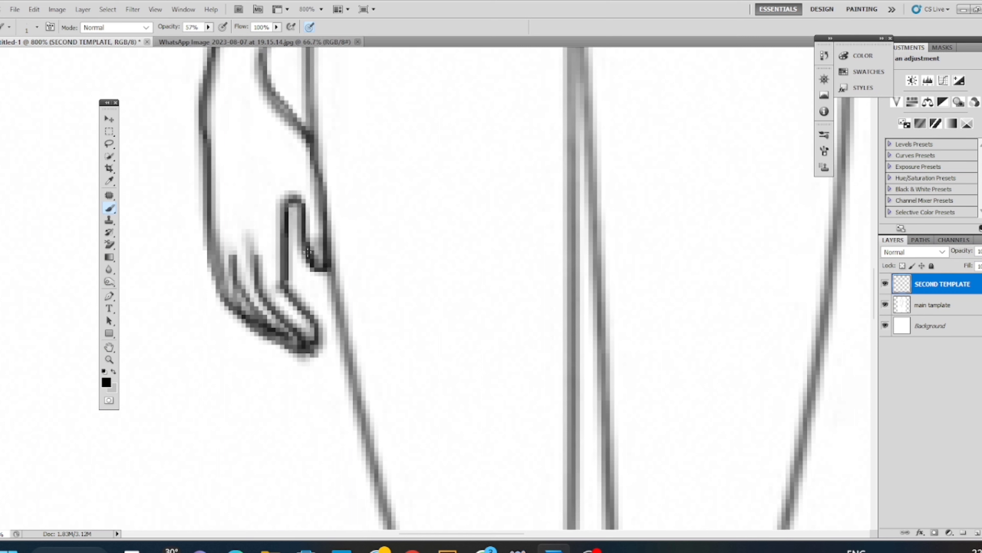
# Trace the lower inner edge of the straight arm's forearm and the small elbow crease.
pyautogui.moveTo(346, 145); pyautogui.dragTo(339, 460)
pyautogui.moveTo(326, 49)
pyautogui.mouseDown()
pyautogui.moveTo(301, 192)
pyautogui.moveTo(257, 333)
pyautogui.moveTo(255, 406)
pyautogui.mouseUp()
pyautogui.scroll(5, 261, 162)
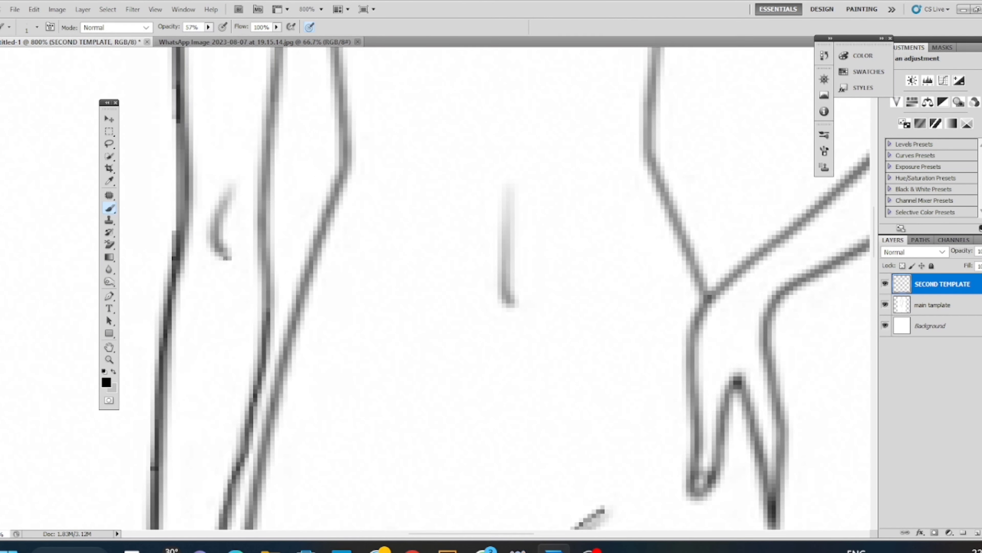
pyautogui.moveTo(225, 258); pyautogui.dragTo(230, 197)
pyautogui.hotkey('ctrl', 'z')
pyautogui.moveTo(216, 231); pyautogui.dragTo(234, 186)
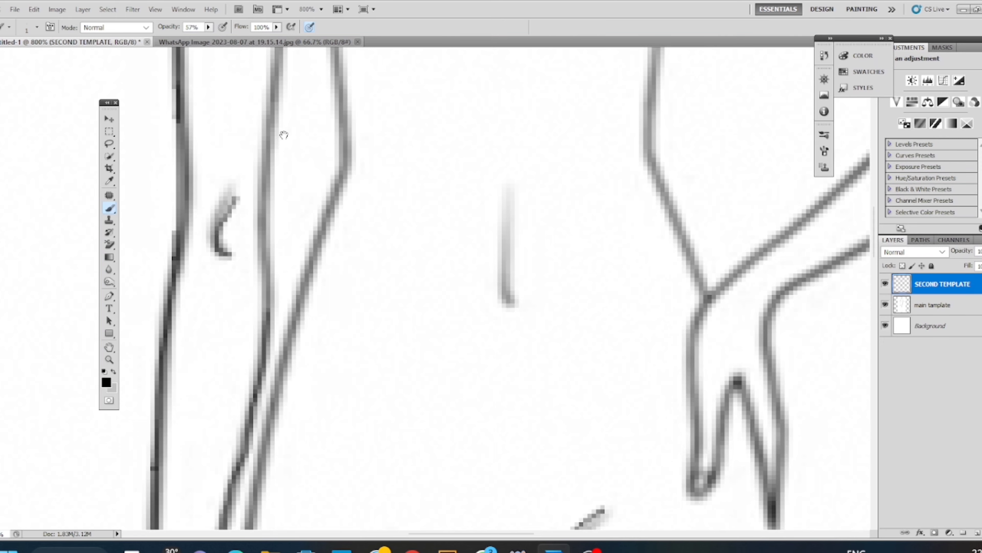
# Extend the inner line of the straight arm past the elbow along the upper arm.
pyautogui.moveTo(283, 134); pyautogui.dragTo(273, 181)
pyautogui.moveTo(277, 42)
pyautogui.mouseDown()
pyautogui.moveTo(340, 88)
pyautogui.moveTo(310, 45)
pyautogui.mouseUp()
pyautogui.click(310, 45)
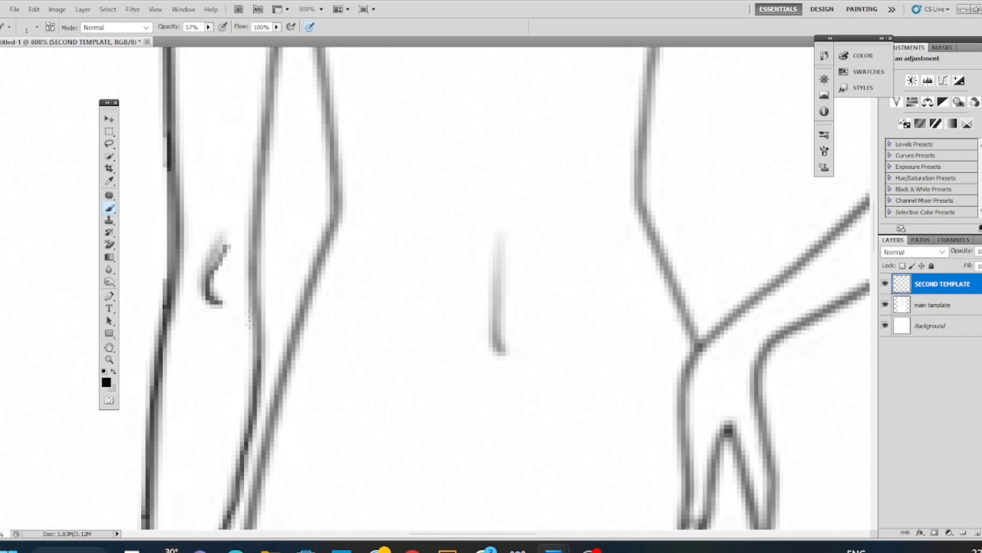
pyautogui.moveTo(256, 374); pyautogui.dragTo(254, 245)
pyautogui.press('alt')
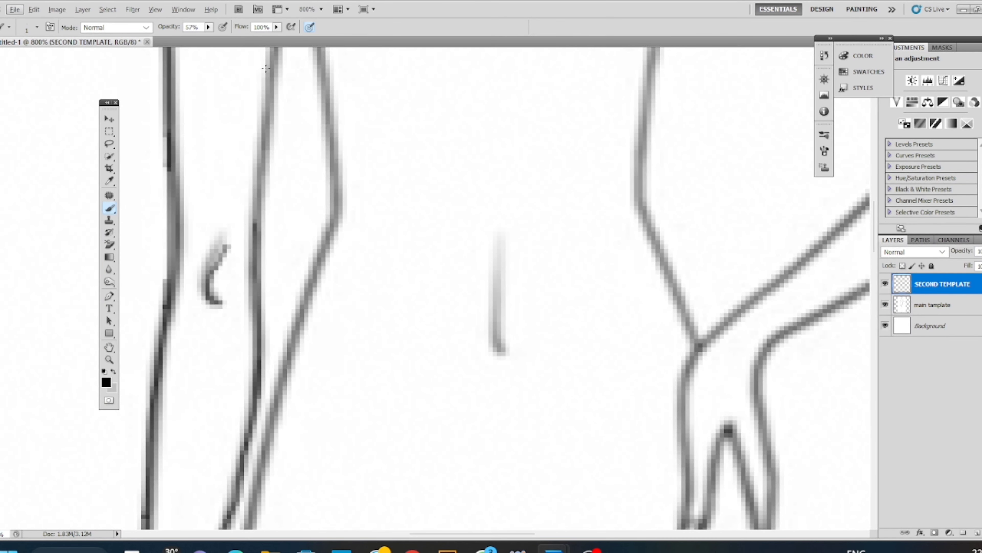
pyautogui.moveTo(271, 99); pyautogui.dragTo(263, 311)
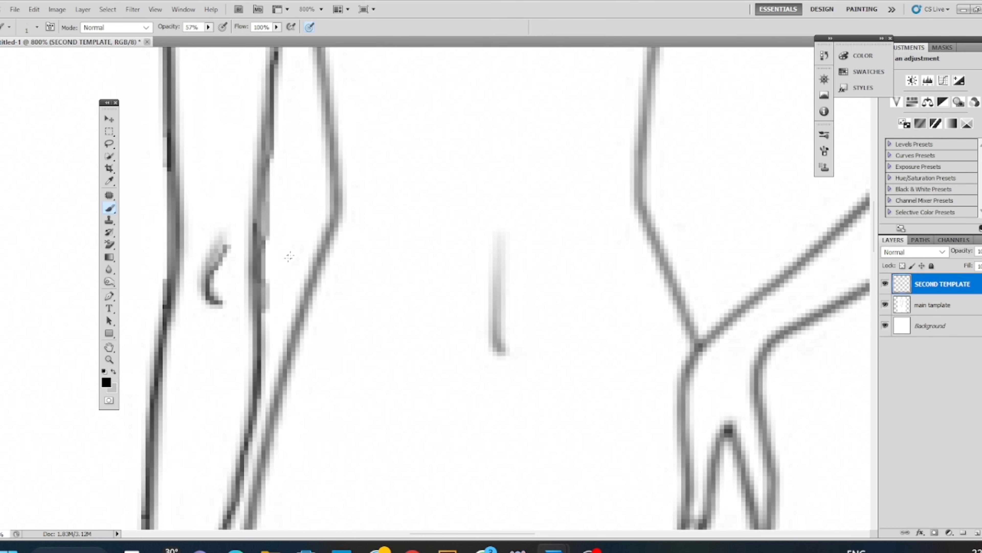
# Complete the top of the straight arm's inner line up to the bust curve.
pyautogui.hotkey('ctrl', '-')
pyautogui.hotkey('ctrl', '-')
pyautogui.hotkey('ctrl', '-')
pyautogui.hotkey('ctrl', '-')
pyautogui.hotkey('ctrl', '-')
pyautogui.hotkey('ctrl', '+')
pyautogui.hotkey('ctrl', '+')
pyautogui.hotkey('ctrl', '+')
pyautogui.hotkey('ctrl', '+')
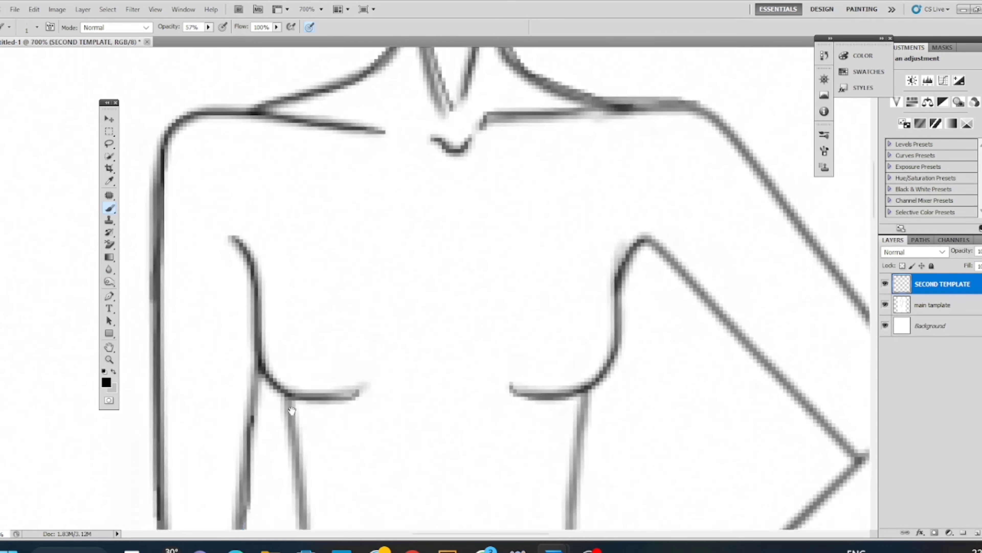
pyautogui.moveTo(258, 351); pyautogui.dragTo(251, 421)
# Lower the opacity of the main template layer and make SECOND TEMPLATE the active layer again.
pyautogui.click(944, 304)
pyautogui.click(981, 250)
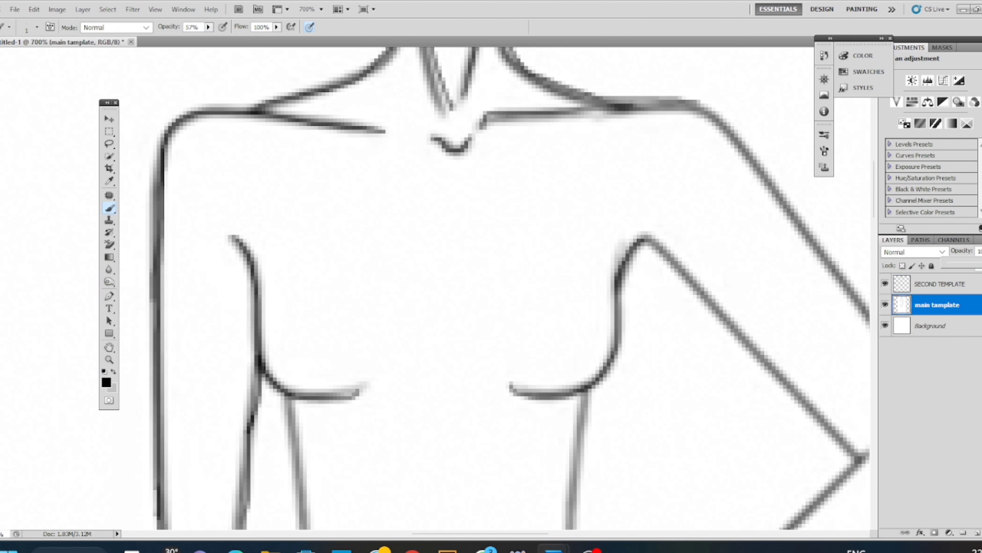
pyautogui.moveTo(981, 262); pyautogui.dragTo(980, 262)
pyautogui.click(955, 283)
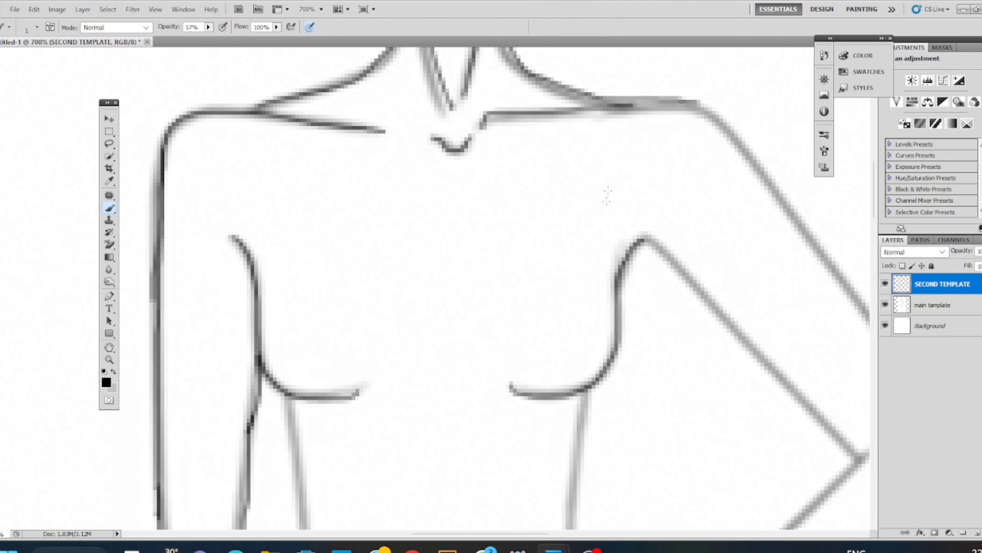
# Trace the bent arm's outer forearm, hand and fingers with the brush at 100% opacity.
pyautogui.moveTo(504, 333); pyautogui.dragTo(266, 345)
pyautogui.moveTo(447, 397)
pyautogui.mouseDown()
pyautogui.moveTo(455, 349)
pyautogui.moveTo(445, 256)
pyautogui.moveTo(458, 326)
pyautogui.mouseUp()
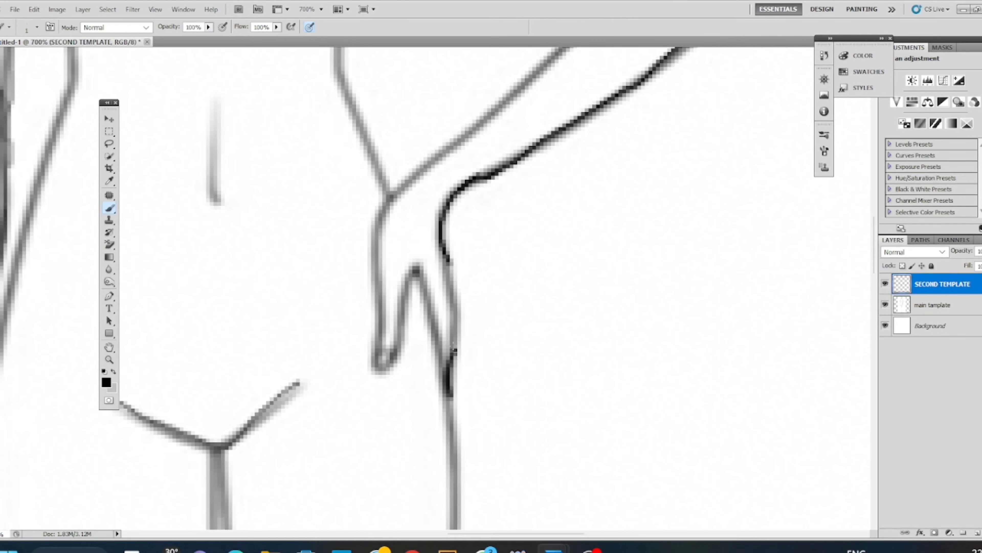
pyautogui.hotkey('ctrl', 'alt', 'z')
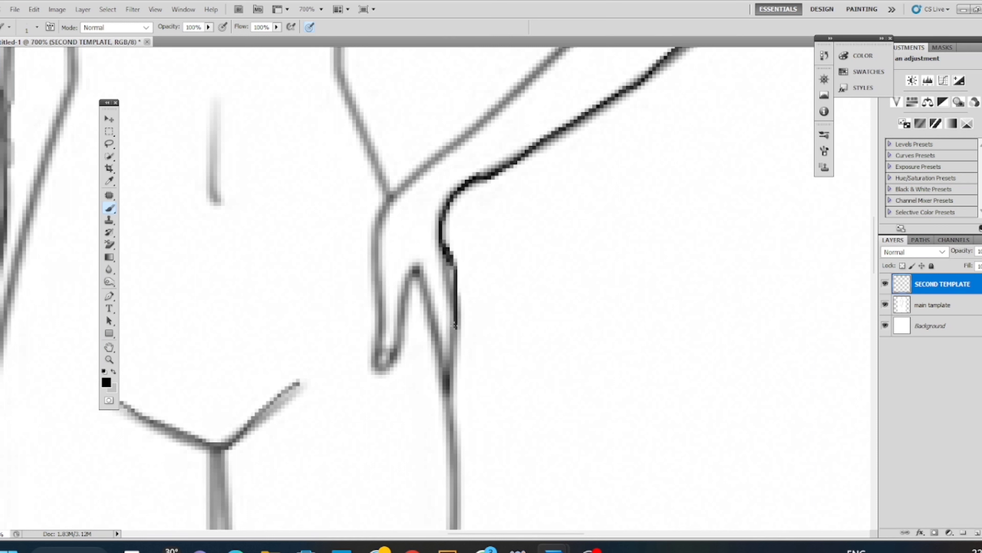
pyautogui.hotkey('ctrl', 'alt', 'z')
pyautogui.moveTo(445, 247)
pyautogui.mouseDown()
pyautogui.moveTo(459, 325)
pyautogui.moveTo(445, 395)
pyautogui.mouseUp()
pyautogui.moveTo(418, 262)
pyautogui.mouseDown()
pyautogui.moveTo(446, 393)
pyautogui.moveTo(391, 361)
pyautogui.mouseUp()
pyautogui.moveTo(391, 190); pyautogui.dragTo(377, 370)
# Trace the bent arm's inner forearm from elbow to wrist and the start of its inner upper arm at the armpit.
pyautogui.moveTo(469, 124); pyautogui.dragTo(394, 420)
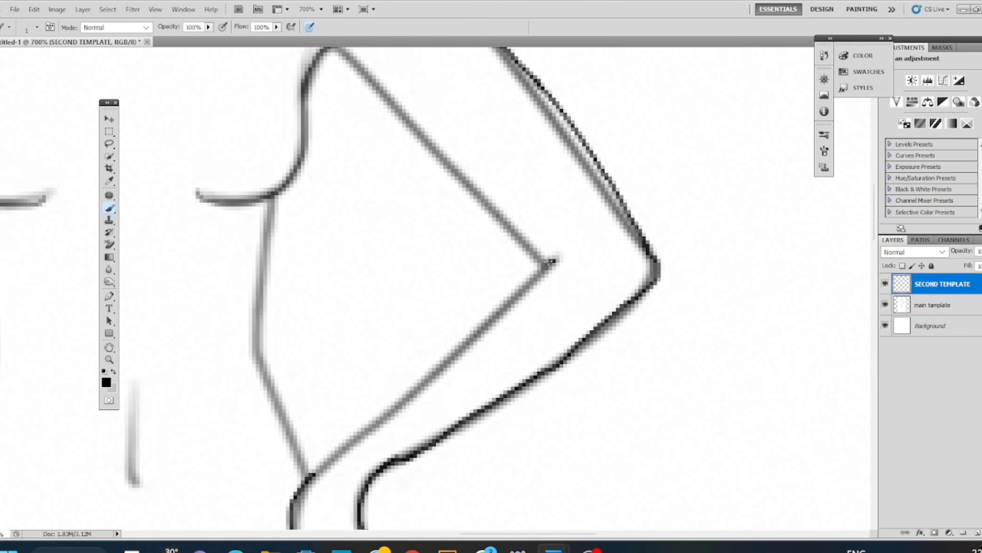
pyautogui.moveTo(553, 260); pyautogui.dragTo(479, 329)
pyautogui.moveTo(437, 363); pyautogui.dragTo(299, 481)
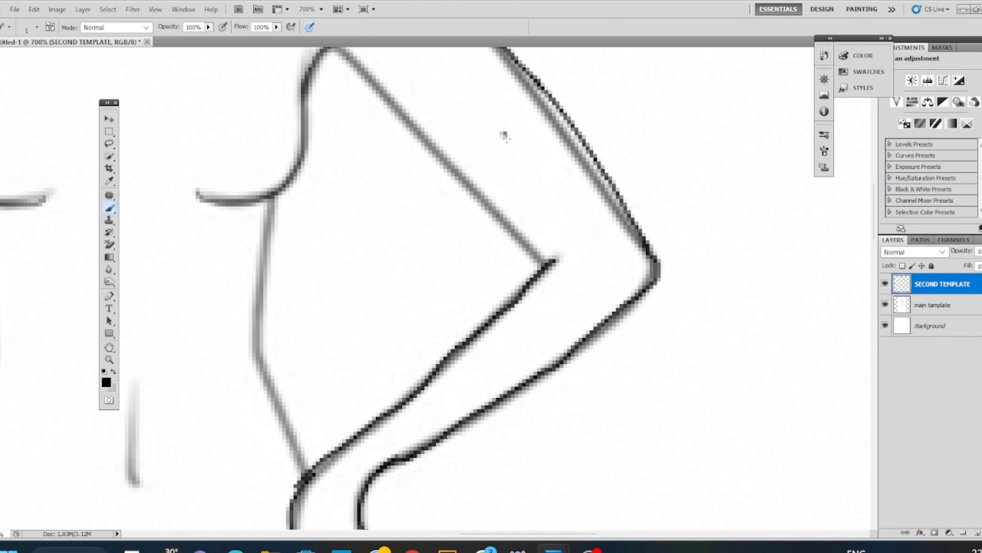
pyautogui.moveTo(511, 127); pyautogui.dragTo(547, 277)
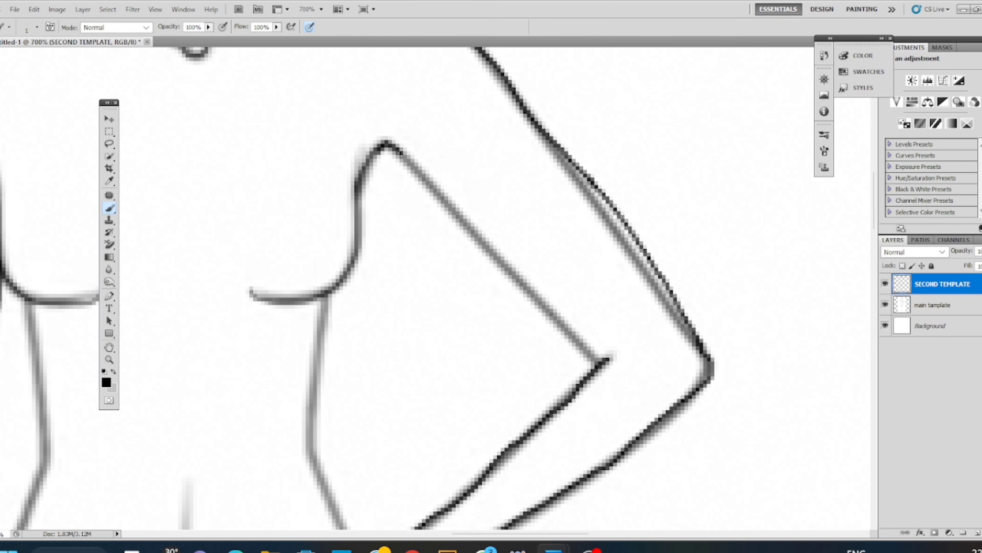
pyautogui.moveTo(400, 152)
pyautogui.mouseDown()
pyautogui.moveTo(601, 358)
pyautogui.moveTo(364, 87)
pyautogui.moveTo(372, 155)
pyautogui.moveTo(364, 528)
pyautogui.moveTo(378, 163)
pyautogui.moveTo(363, 510)
pyautogui.moveTo(371, 104)
pyautogui.moveTo(372, 232)
pyautogui.mouseUp()
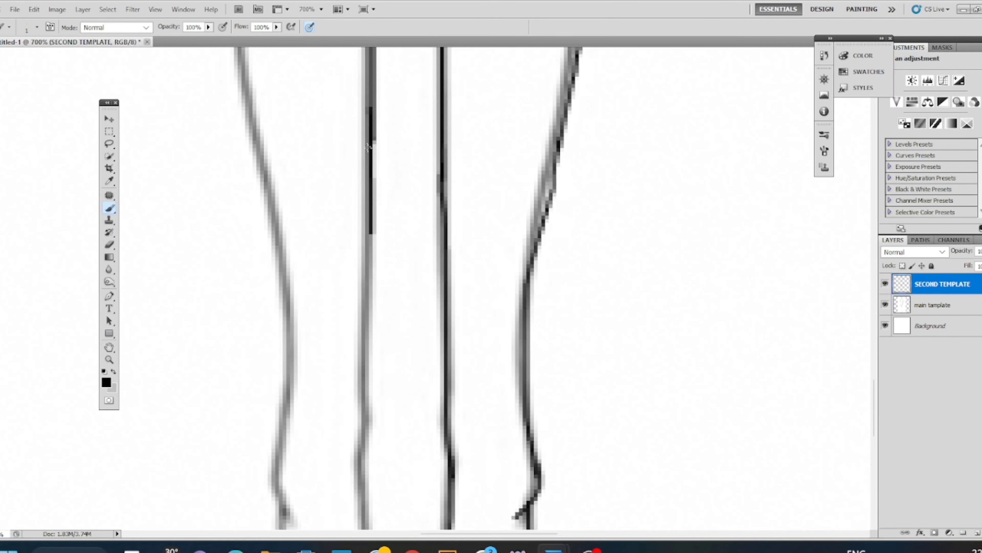
# Trace the inner line of the left leg from the thigh down toward the ankle.
pyautogui.moveTo(372, 63); pyautogui.dragTo(374, 130)
pyautogui.moveTo(379, 88); pyautogui.dragTo(366, 304)
pyautogui.moveTo(358, 172); pyautogui.dragTo(358, 443)
pyautogui.moveTo(366, 410)
pyautogui.mouseDown()
pyautogui.moveTo(366, 134)
pyautogui.moveTo(363, 232)
pyautogui.mouseUp()
pyautogui.hotkey('ctrl', 'z')
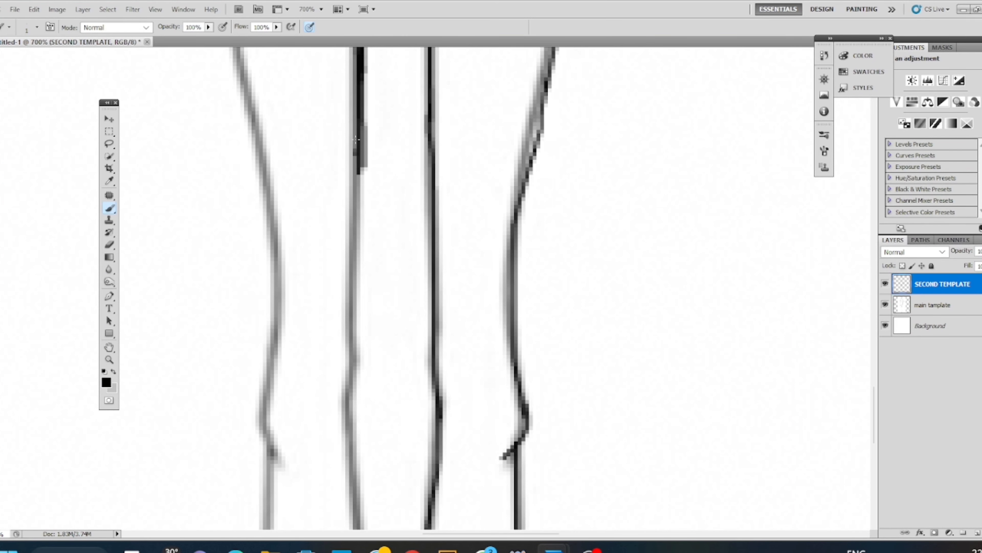
pyautogui.moveTo(356, 139)
pyautogui.mouseDown()
pyautogui.moveTo(355, 515)
pyautogui.moveTo(345, 171)
pyautogui.moveTo(365, 320)
pyautogui.moveTo(322, 349)
pyautogui.moveTo(281, 323)
pyautogui.moveTo(302, 354)
pyautogui.mouseUp()
pyautogui.hotkey('ctrl', 'alt', 'z')
# Trace the left foot's outer edge, its toes and the outer ankle line.
pyautogui.moveTo(251, 276); pyautogui.dragTo(267, 340)
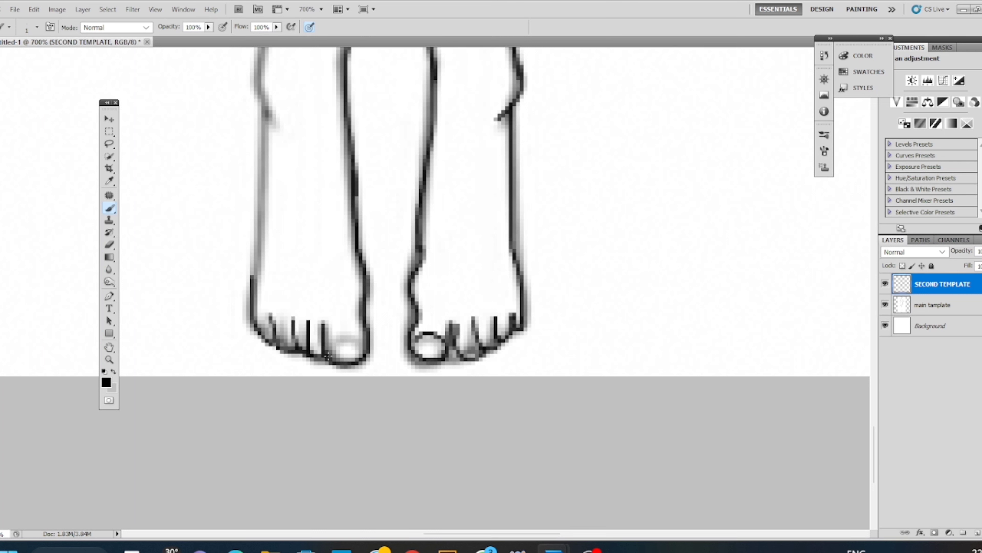
pyautogui.moveTo(328, 356); pyautogui.dragTo(365, 334)
pyautogui.hotkey('ctrl', 'alt', 'z')
pyautogui.moveTo(263, 110); pyautogui.dragTo(256, 293)
# Trace the outer calf line of the left leg from the ankle up toward the knee.
pyautogui.scroll(5, 301, 190)
pyautogui.moveTo(248, 89)
pyautogui.mouseDown()
pyautogui.moveTo(262, 350)
pyautogui.moveTo(278, 439)
pyautogui.mouseUp()
pyautogui.hotkey('ctrl', 'alt', 'z')
pyautogui.moveTo(294, 71); pyautogui.dragTo(337, 397)
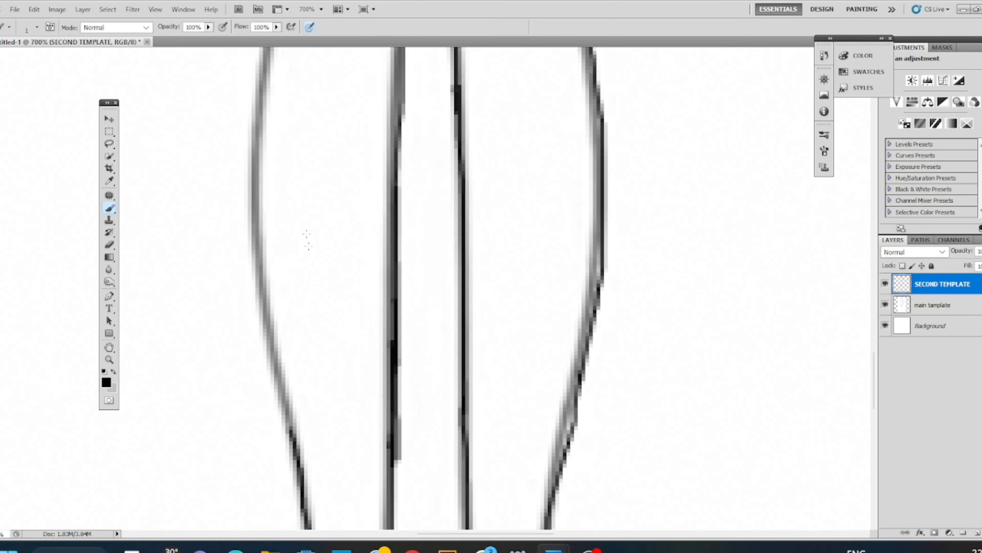
pyautogui.moveTo(265, 57)
pyautogui.mouseDown()
pyautogui.moveTo(258, 260)
pyautogui.moveTo(293, 455)
pyautogui.mouseUp()
pyautogui.moveTo(390, 140); pyautogui.dragTo(417, 10)
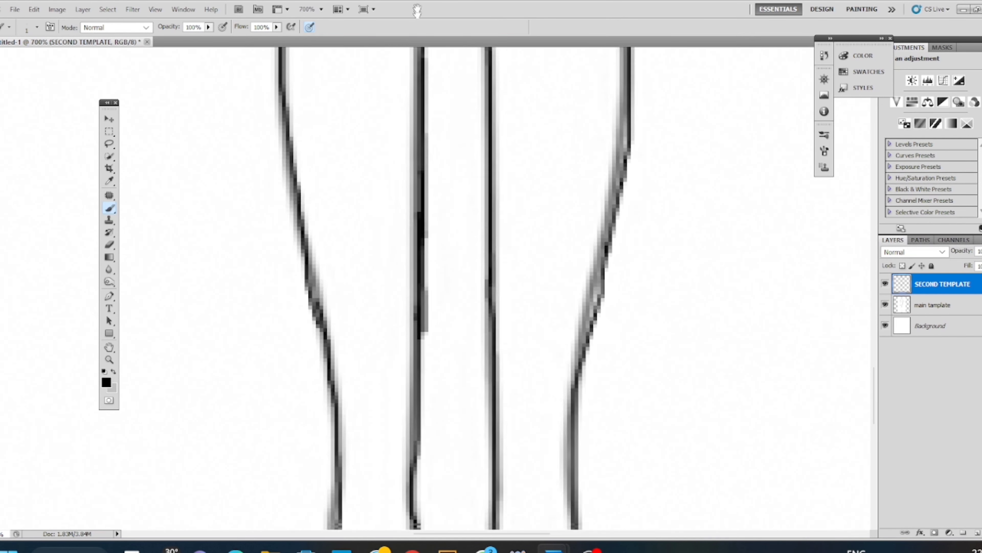
pyautogui.moveTo(314, 50)
pyautogui.mouseDown()
pyautogui.moveTo(346, 300)
pyautogui.moveTo(320, 477)
pyautogui.mouseUp()
# Trace the outer thigh line of the left leg from beside the hand down past the knee.
pyautogui.scroll(4, 321, 349)
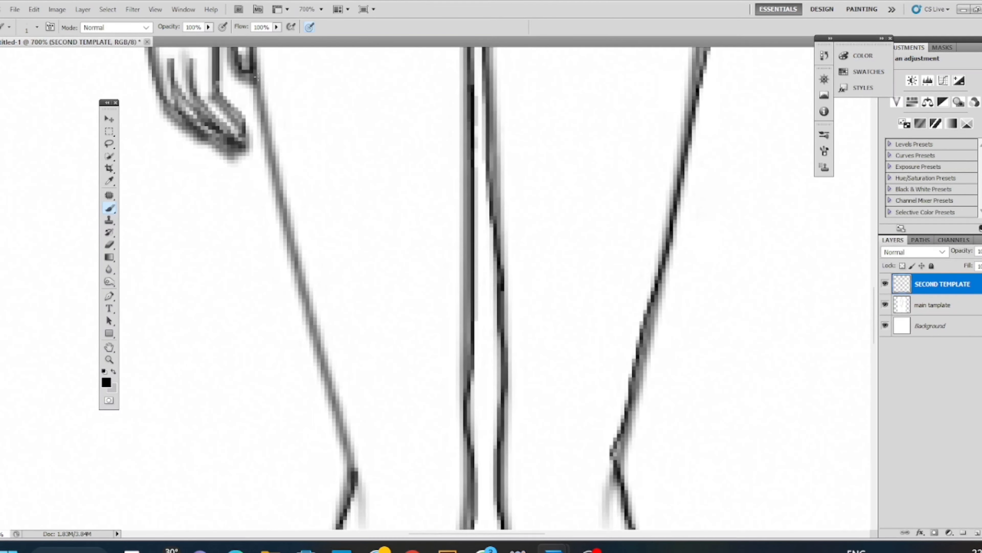
pyautogui.moveTo(253, 72)
pyautogui.mouseDown()
pyautogui.moveTo(279, 231)
pyautogui.moveTo(366, 516)
pyautogui.mouseUp()
pyautogui.moveTo(377, 234); pyautogui.dragTo(377, 289)
pyautogui.hotkey('ctrl', 'alt', 'z')
pyautogui.moveTo(373, 174); pyautogui.dragTo(382, 354)
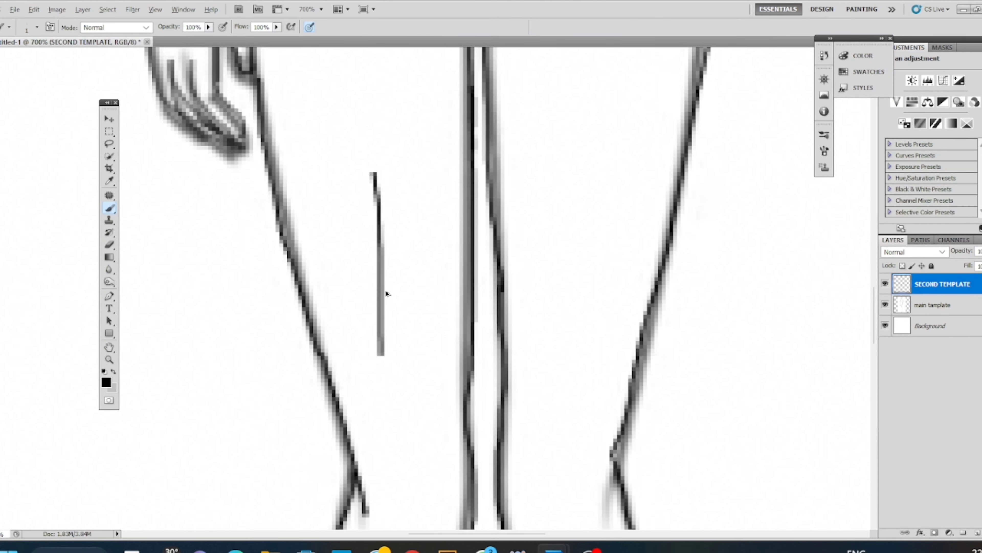
pyautogui.hotkey('ctrl', 'alt', 'z')
# Trace the left hip and waist outline from the upper thigh up to beneath the bust.
pyautogui.moveTo(378, 206); pyautogui.dragTo(394, 547)
pyautogui.moveTo(281, 52); pyautogui.dragTo(249, 318)
pyautogui.moveTo(293, 170); pyautogui.dragTo(323, 73)
pyautogui.moveTo(283, 199); pyautogui.dragTo(311, 381)
pyautogui.moveTo(361, 97); pyautogui.dragTo(301, 534)
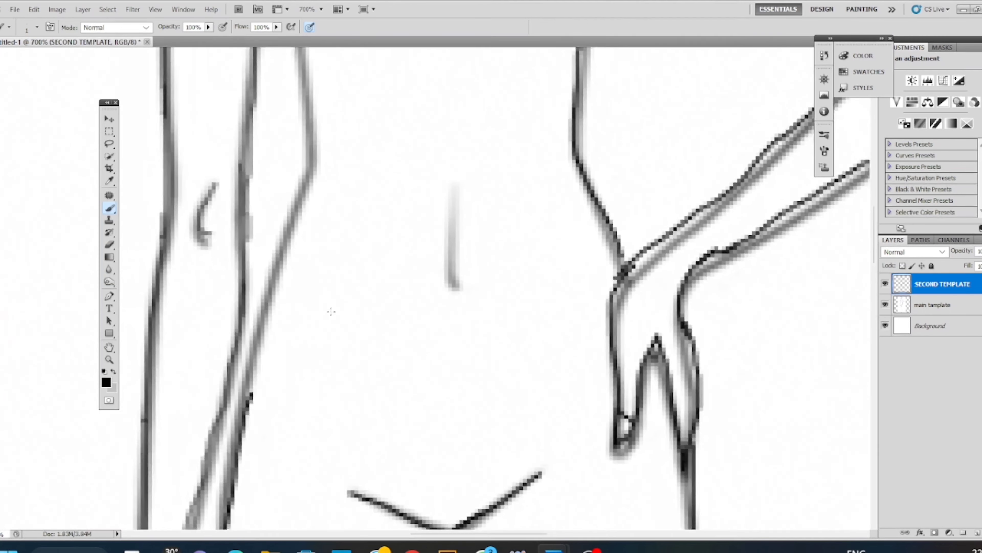
pyautogui.moveTo(313, 169); pyautogui.dragTo(241, 424)
pyautogui.moveTo(364, 110); pyautogui.dragTo(338, 321)
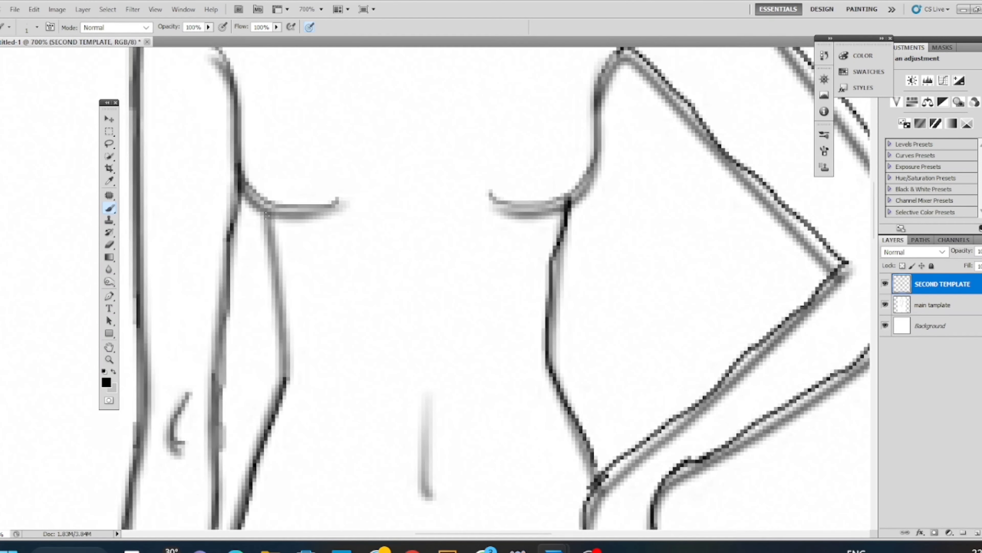
pyautogui.moveTo(267, 218); pyautogui.dragTo(283, 381)
pyautogui.moveTo(240, 171); pyautogui.dragTo(308, 225)
pyautogui.hotkey('ctrl', 'z')
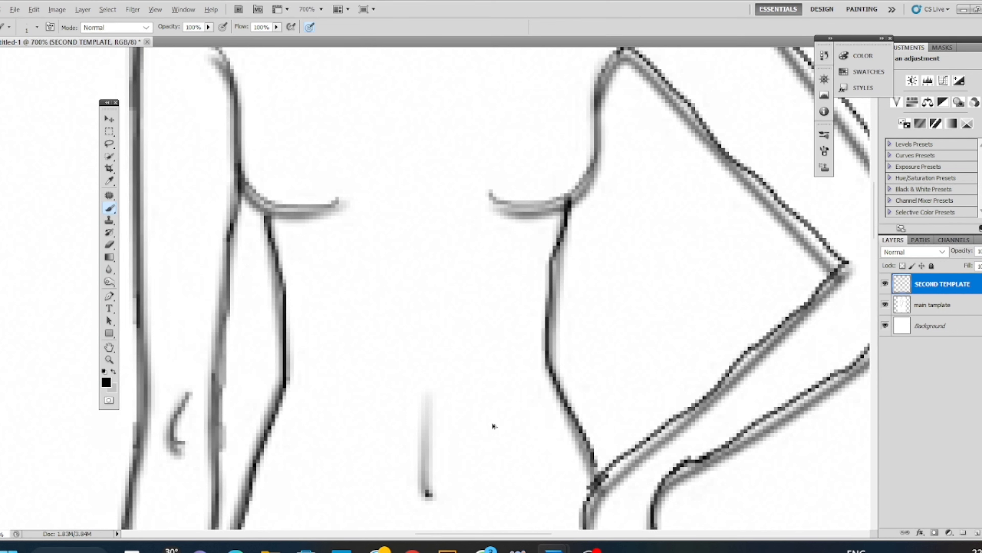
# Trace the navel line and hide the main template layer.
pyautogui.moveTo(439, 276); pyautogui.dragTo(414, 408)
pyautogui.hotkey('ctrl', '-')
pyautogui.hotkey('ctrl', '-')
pyautogui.hotkey('ctrl', '-')
pyautogui.hotkey('ctrl', '-')
pyautogui.hotkey('ctrl', '-')
pyautogui.hotkey('ctrl', '-')
pyautogui.hotkey('ctrl', '-')
pyautogui.hotkey('ctrl', '+')
pyautogui.hotkey('ctrl', '+')
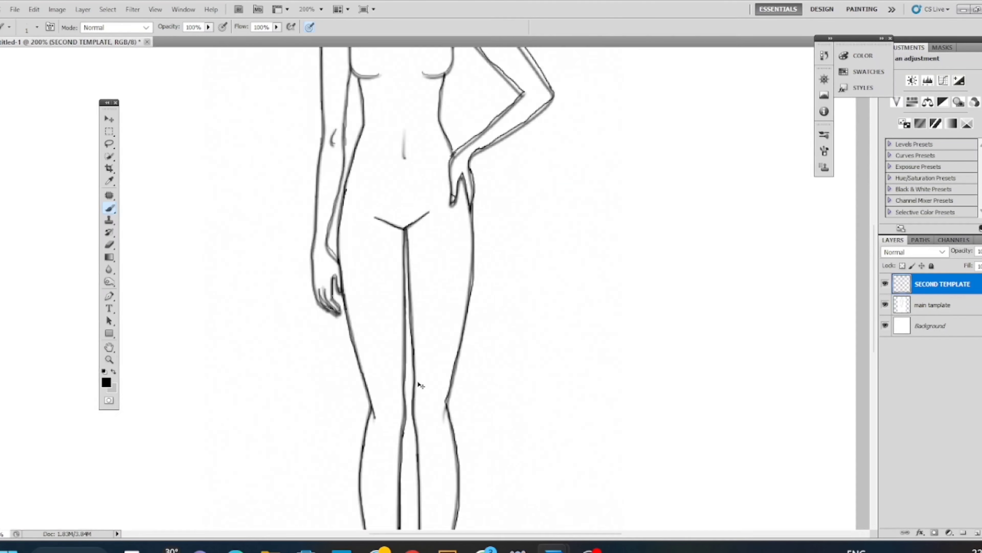
pyautogui.hotkey('ctrl', '-')
pyautogui.click(885, 305)
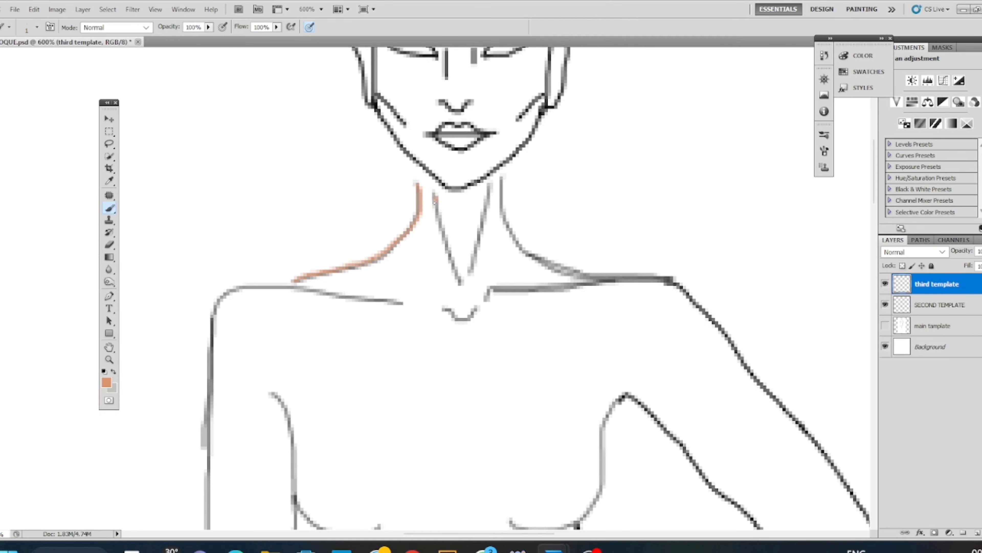
# Trace the collarbone notch, right shoulder line and outer right arm in orange on the third template layer.
pyautogui.moveTo(445, 309)
pyautogui.mouseDown()
pyautogui.moveTo(488, 291)
pyautogui.moveTo(673, 276)
pyautogui.mouseUp()
pyautogui.hotkey('ctrl', 'z')
pyautogui.moveTo(554, 288)
pyautogui.mouseDown()
pyautogui.moveTo(689, 295)
pyautogui.moveTo(522, 117)
pyautogui.moveTo(648, 258)
pyautogui.mouseUp()
pyautogui.hotkey('ctrl', 'z')
pyautogui.moveTo(523, 119)
pyautogui.mouseDown()
pyautogui.moveTo(648, 261)
pyautogui.moveTo(740, 416)
pyautogui.moveTo(594, 527)
pyautogui.mouseUp()
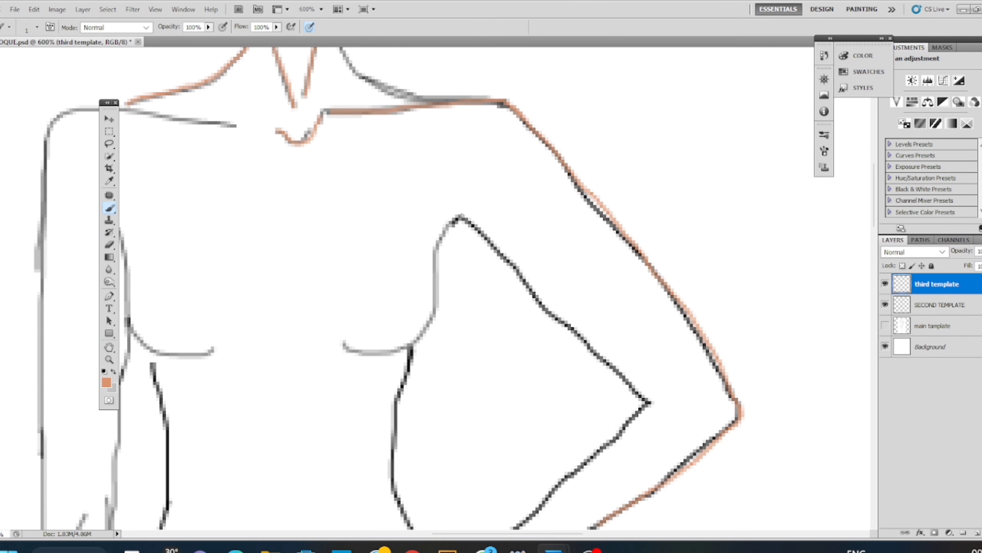
# Trace the inner edge of the bent right arm from the armpit around the elbow.
pyautogui.moveTo(460, 216)
pyautogui.mouseDown()
pyautogui.moveTo(651, 403)
pyautogui.moveTo(598, 464)
pyautogui.mouseUp()
pyautogui.hotkey('ctrl', 'z')
pyautogui.click(598, 439)
pyautogui.moveTo(646, 407); pyautogui.dragTo(521, 526)
pyautogui.moveTo(585, 442); pyautogui.dragTo(625, 130)
# Trace the right wrist and the thumb and fingers of the hand resting on the hip.
pyautogui.moveTo(652, 201)
pyautogui.mouseDown()
pyautogui.moveTo(532, 334)
pyautogui.moveTo(537, 383)
pyautogui.mouseUp()
pyautogui.hotkey('ctrl', 'z')
pyautogui.hotkey('ctrl', 'z')
pyautogui.moveTo(635, 215)
pyautogui.mouseDown()
pyautogui.moveTo(578, 258)
pyautogui.moveTo(549, 264)
pyautogui.mouseUp()
pyautogui.moveTo(526, 312)
pyautogui.mouseDown()
pyautogui.moveTo(528, 445)
pyautogui.moveTo(504, 333)
pyautogui.moveTo(472, 426)
pyautogui.mouseUp()
pyautogui.moveTo(544, 222); pyautogui.dragTo(469, 314)
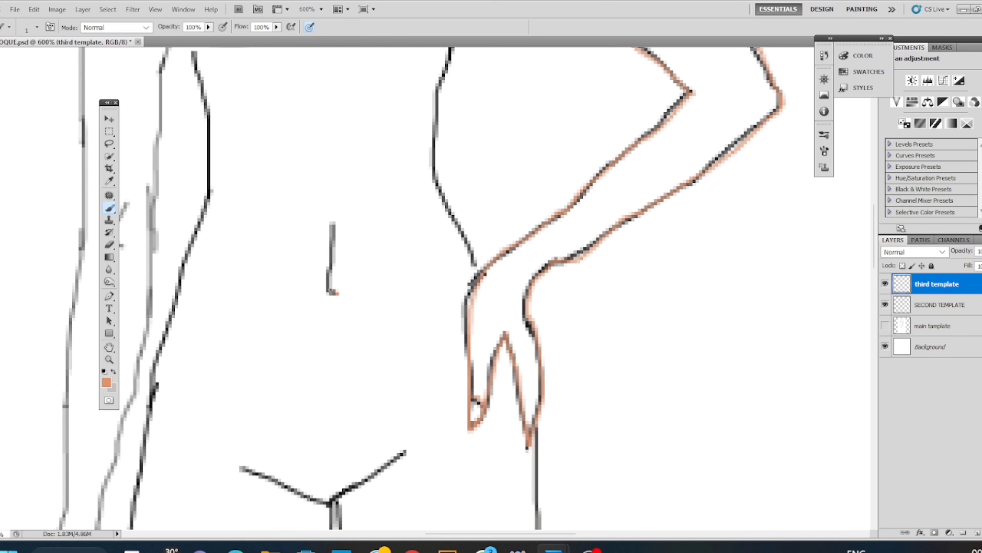
# Trace the navel, the V-shaped pelvis line and the outer right thigh in orange.
pyautogui.moveTo(332, 292); pyautogui.dragTo(335, 224)
pyautogui.moveTo(329, 379); pyautogui.dragTo(343, 185)
pyautogui.moveTo(254, 274)
pyautogui.mouseDown()
pyautogui.moveTo(372, 290)
pyautogui.moveTo(424, 258)
pyautogui.mouseUp()
pyautogui.moveTo(553, 225); pyautogui.dragTo(538, 527)
pyautogui.moveTo(538, 527)
pyautogui.mouseDown()
pyautogui.moveTo(537, 96)
pyautogui.moveTo(482, 312)
pyautogui.moveTo(483, 457)
pyautogui.moveTo(502, 527)
pyautogui.mouseUp()
pyautogui.moveTo(502, 527)
pyautogui.mouseDown()
pyautogui.moveTo(469, 199)
pyautogui.moveTo(459, 500)
pyautogui.mouseUp()
pyautogui.hotkey('ctrl', 'z')
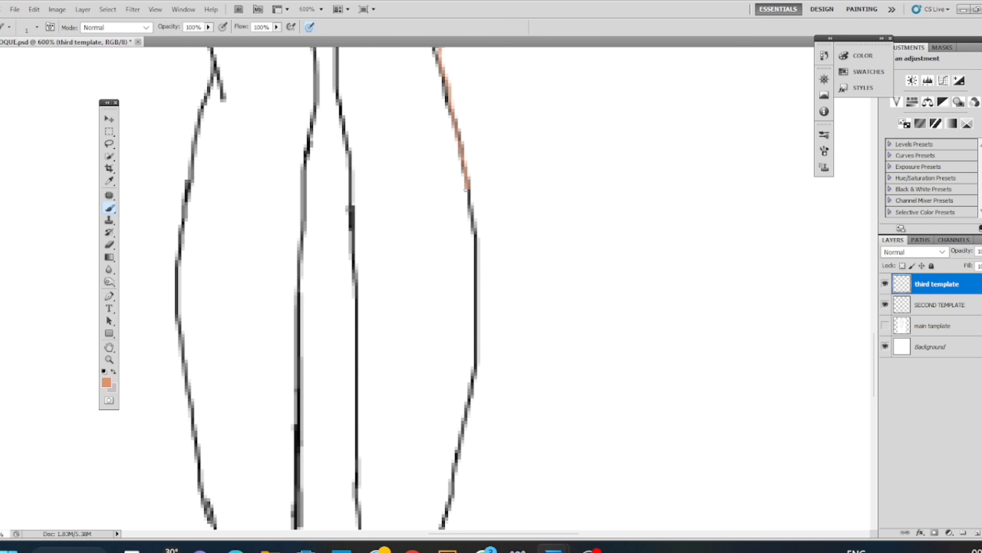
# Trace the outer right calf, the ankle and the right foot with its toes.
pyautogui.moveTo(467, 190)
pyautogui.mouseDown()
pyautogui.moveTo(463, 428)
pyautogui.moveTo(446, 523)
pyautogui.mouseUp()
pyautogui.moveTo(474, 433); pyautogui.dragTo(471, 96)
pyautogui.moveTo(428, 364); pyautogui.dragTo(419, 439)
pyautogui.moveTo(528, 379)
pyautogui.mouseDown()
pyautogui.moveTo(544, 2)
pyautogui.moveTo(528, 99)
pyautogui.mouseUp()
pyautogui.moveTo(430, 145); pyautogui.dragTo(422, 210)
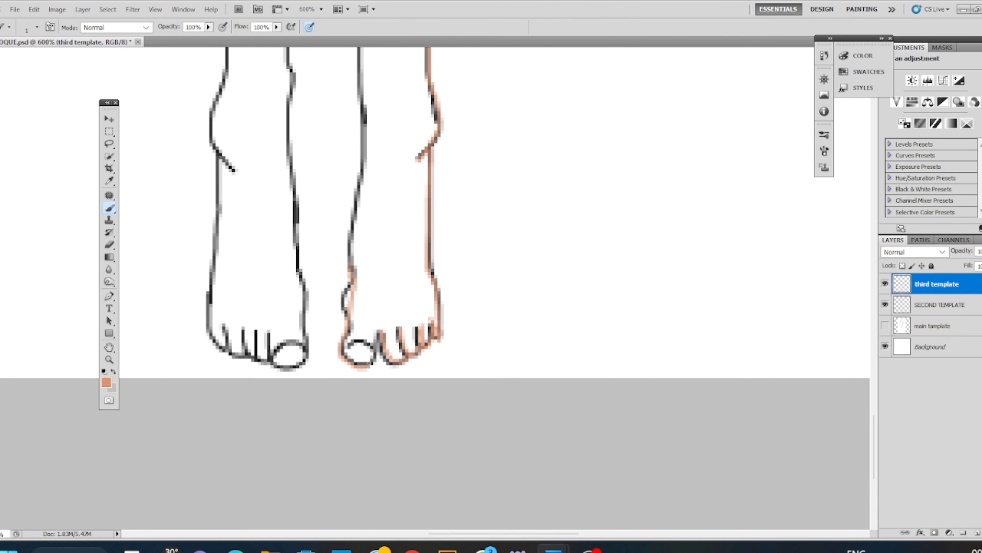
# Redraw the inner ankle line of the right leg just above the foot.
pyautogui.moveTo(367, 101); pyautogui.dragTo(379, 312)
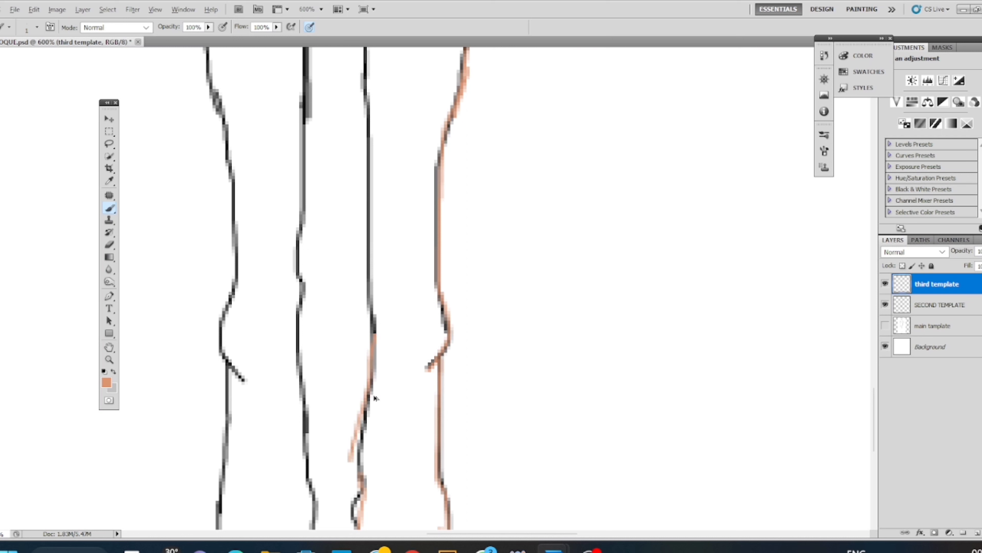
pyautogui.hotkey('ctrl', 'z')
pyautogui.moveTo(374, 397); pyautogui.dragTo(356, 483)
pyautogui.moveTo(369, 123); pyautogui.dragTo(366, 343)
pyautogui.hotkey('ctrl', 'z')
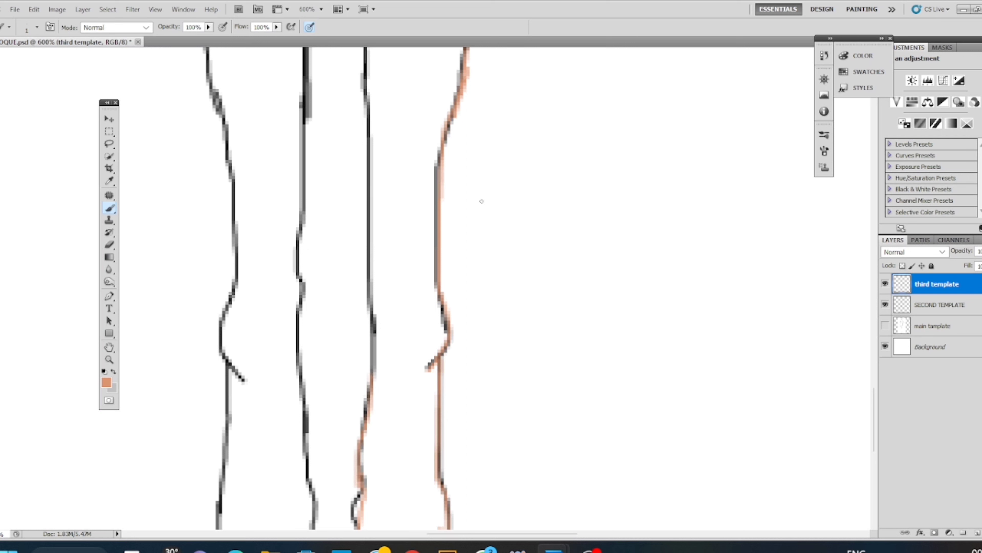
# Trace the inner calf line of the right leg up toward the knee.
pyautogui.hotkey('ctrl', '+')
pyautogui.moveTo(356, 166); pyautogui.dragTo(365, 501)
pyautogui.moveTo(445, 52); pyautogui.dragTo(413, 369)
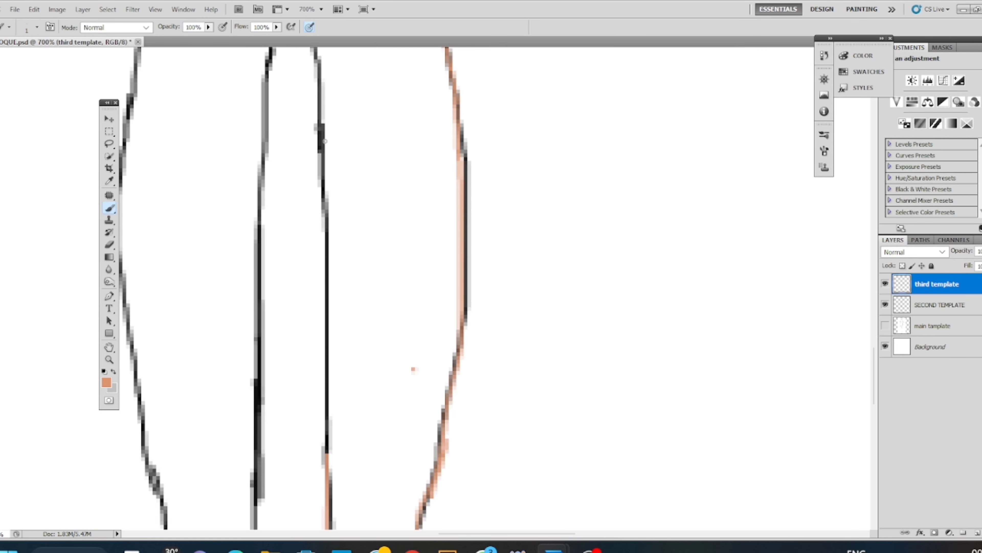
pyautogui.hotkey('ctrl', 'z')
pyautogui.moveTo(328, 224); pyautogui.dragTo(325, 527)
pyautogui.moveTo(371, 178); pyautogui.dragTo(382, 449)
# Trace the inner line of the right leg from the knee up the thigh toward the crotch.
pyautogui.moveTo(318, 279); pyautogui.dragTo(333, 478)
pyautogui.moveTo(390, 201); pyautogui.dragTo(407, 437)
pyautogui.moveTo(335, 223); pyautogui.dragTo(332, 509)
pyautogui.moveTo(382, 136); pyautogui.dragTo(388, 387)
pyautogui.moveTo(315, 87)
pyautogui.mouseDown()
pyautogui.moveTo(321, 336)
pyautogui.moveTo(323, 218)
pyautogui.moveTo(339, 495)
pyautogui.mouseUp()
pyautogui.hotkey('ctrl', 'alt', 'z')
# Trace the inner thigh line of the left leg from the crotch down toward the knee.
pyautogui.moveTo(225, 109)
pyautogui.mouseDown()
pyautogui.moveTo(383, 64)
pyautogui.moveTo(292, 135)
pyautogui.mouseUp()
pyautogui.moveTo(374, 120); pyautogui.dragTo(373, 395)
pyautogui.moveTo(383, 265); pyautogui.dragTo(413, 3)
pyautogui.moveTo(405, 115); pyautogui.dragTo(401, 362)
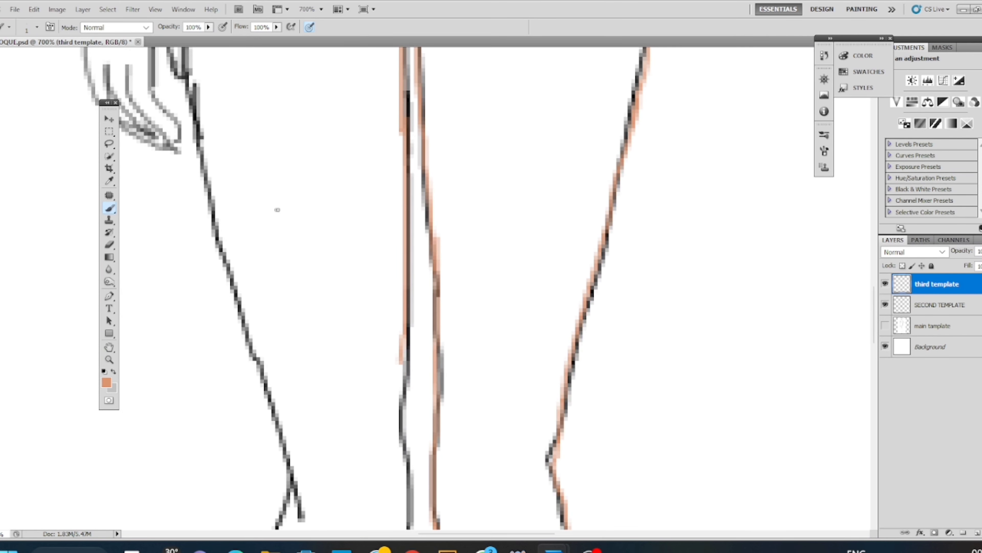
# Trace the inner line of the left leg from the lower thigh past the knee and down the calf.
pyautogui.click(109, 244)
pyautogui.rightClick(109, 208)
pyautogui.click(139, 202)
pyautogui.moveTo(408, 312)
pyautogui.mouseDown()
pyautogui.moveTo(406, 449)
pyautogui.moveTo(413, 127)
pyautogui.moveTo(391, 363)
pyautogui.moveTo(400, 170)
pyautogui.mouseUp()
pyautogui.moveTo(398, 182); pyautogui.dragTo(396, 403)
pyautogui.moveTo(396, 402)
pyautogui.mouseDown()
pyautogui.moveTo(420, 77)
pyautogui.moveTo(416, 360)
pyautogui.mouseUp()
pyautogui.moveTo(408, 351)
pyautogui.mouseDown()
pyautogui.moveTo(382, 29)
pyautogui.moveTo(371, 110)
pyautogui.mouseUp()
pyautogui.moveTo(372, 116)
pyautogui.mouseDown()
pyautogui.moveTo(375, 283)
pyautogui.moveTo(401, 441)
pyautogui.mouseUp()
pyautogui.hotkey('ctrl', 'z')
pyautogui.hotkey('ctrl', 'z')
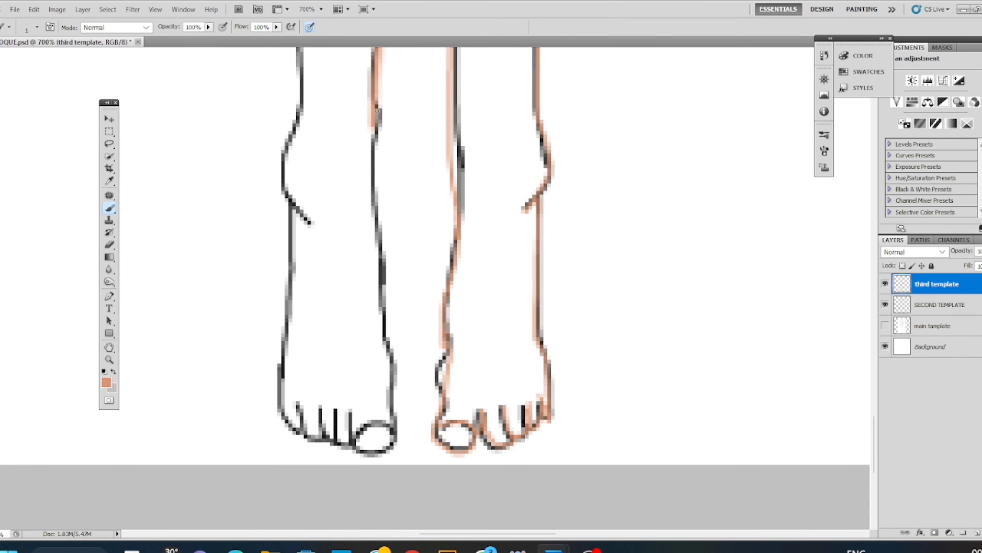
# Trace the left foot's inner edge, its toes and its outer edge in orange.
pyautogui.moveTo(378, 111)
pyautogui.mouseDown()
pyautogui.moveTo(371, 253)
pyautogui.moveTo(375, 167)
pyautogui.moveTo(389, 405)
pyautogui.mouseUp()
pyautogui.hotkey('ctrl', 'z')
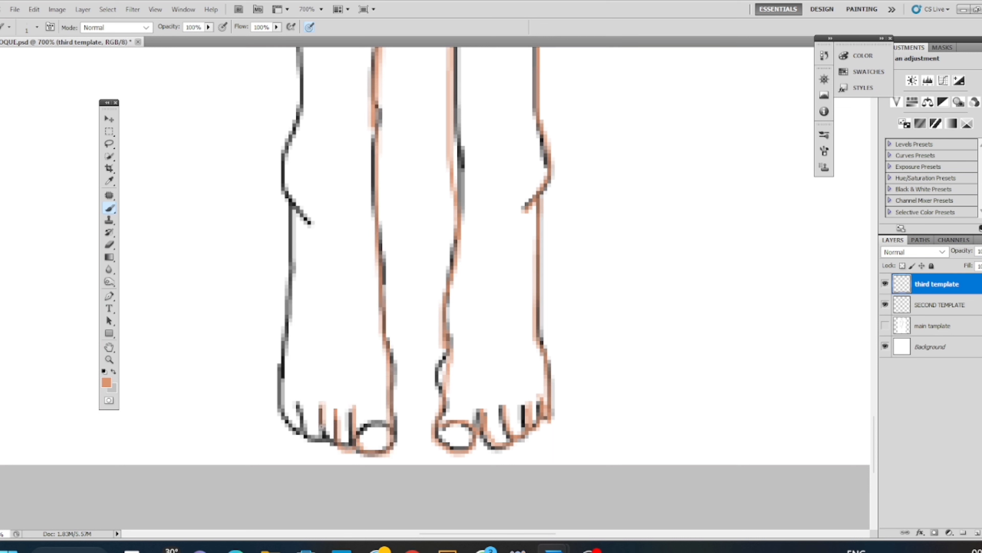
pyautogui.moveTo(291, 252); pyautogui.dragTo(281, 330)
pyautogui.hotkey('ctrl', 'z')
pyautogui.hotkey('ctrl', '-')
pyautogui.hotkey('ctrl', '-')
pyautogui.hotkey('ctrl', '-')
pyautogui.hotkey('ctrl', '-')
pyautogui.hotkey('ctrl', '-')
pyautogui.hotkey('ctrl', '-')
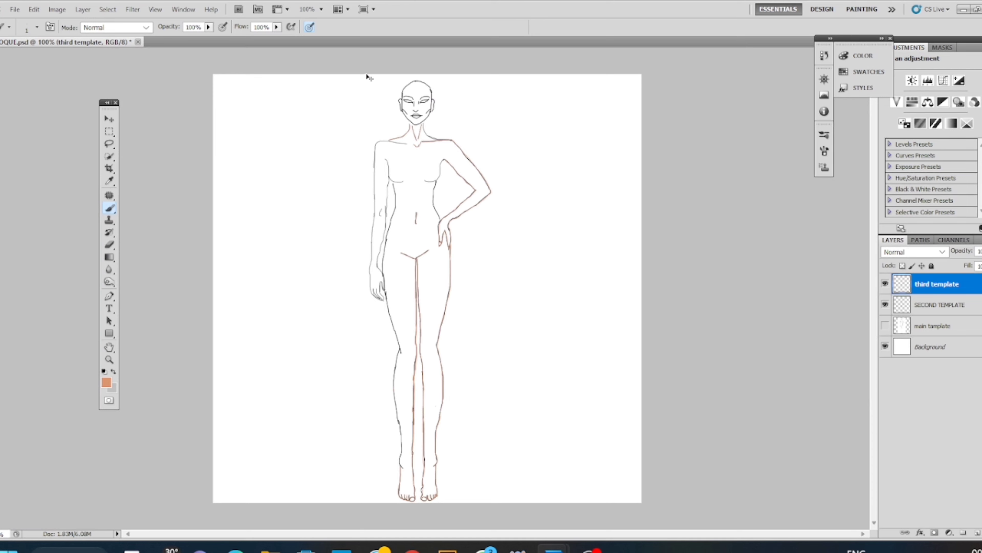
# Trace the outer calf line of the left leg up to the knee in orange.
pyautogui.hotkey('ctrl', '+')
pyautogui.hotkey('ctrl', '+')
pyautogui.hotkey('ctrl', '+')
pyautogui.hotkey('ctrl', '+')
pyautogui.hotkey('ctrl', '+')
pyautogui.hotkey('ctrl', '+')
pyautogui.moveTo(195, 484); pyautogui.dragTo(348, 209)
pyautogui.hotkey('ctrl', '-')
pyautogui.hotkey('ctrl', '-')
pyautogui.hotkey('ctrl', '-')
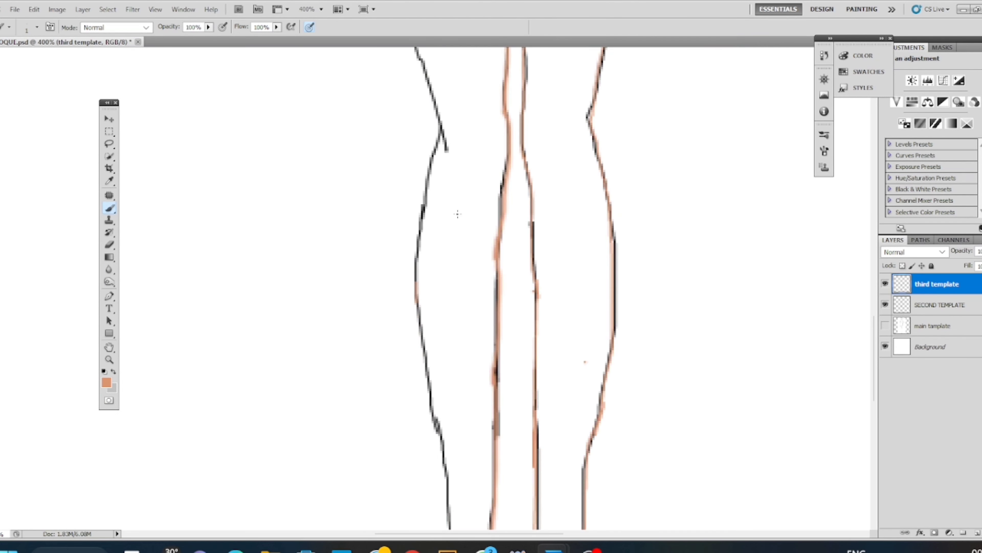
pyautogui.moveTo(419, 226); pyautogui.dragTo(436, 430)
pyautogui.moveTo(446, 376); pyautogui.dragTo(443, 119)
pyautogui.moveTo(442, 195); pyautogui.dragTo(451, 361)
# Trace the outer left thigh from the knee up past the hand to the lower hip.
pyautogui.moveTo(482, 191); pyautogui.dragTo(492, 528)
pyautogui.moveTo(392, 192); pyautogui.dragTo(465, 437)
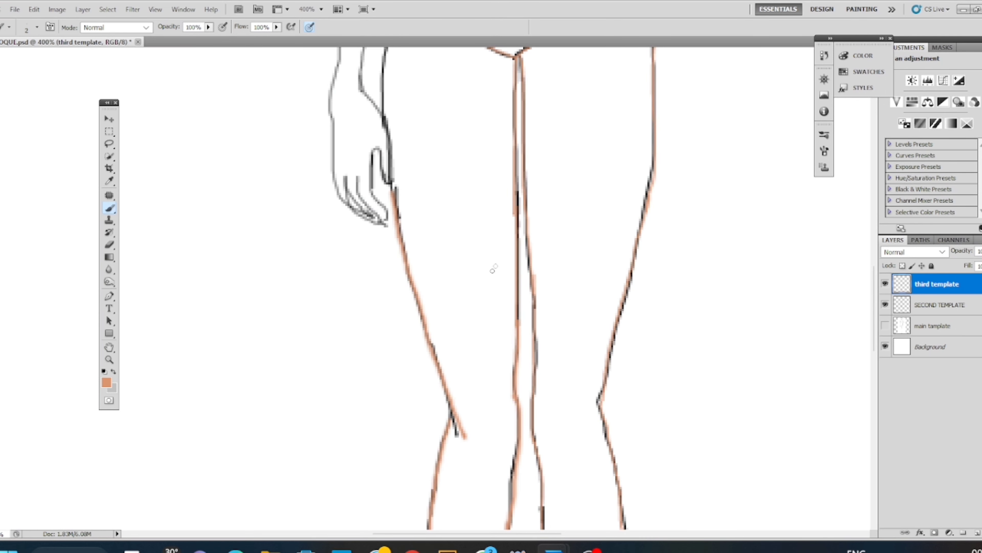
pyautogui.scroll(6, 332, 162)
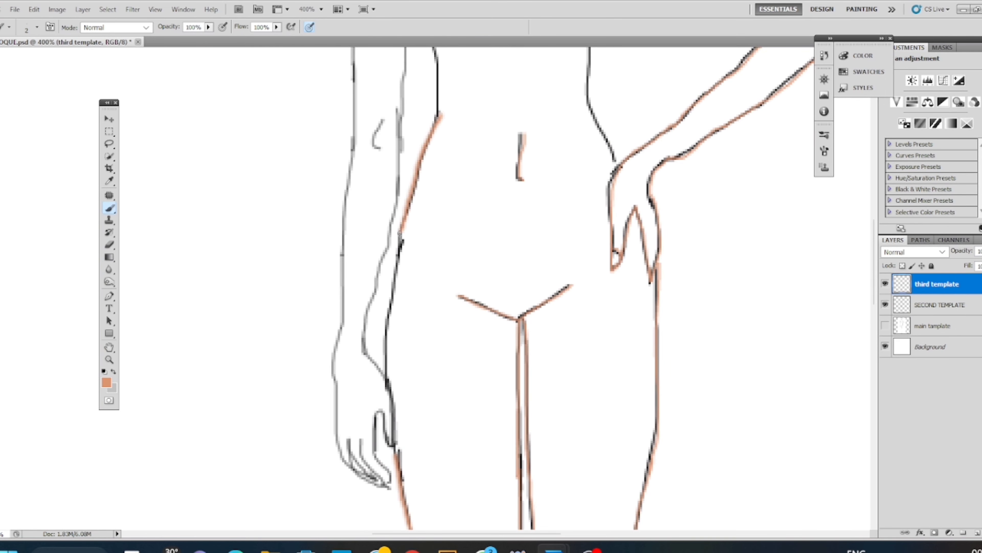
pyautogui.moveTo(400, 234)
pyautogui.mouseDown()
pyautogui.moveTo(386, 373)
pyautogui.moveTo(396, 459)
pyautogui.mouseUp()
pyautogui.hotkey('ctrl', 'z')
pyautogui.scroll(4, 390, 432)
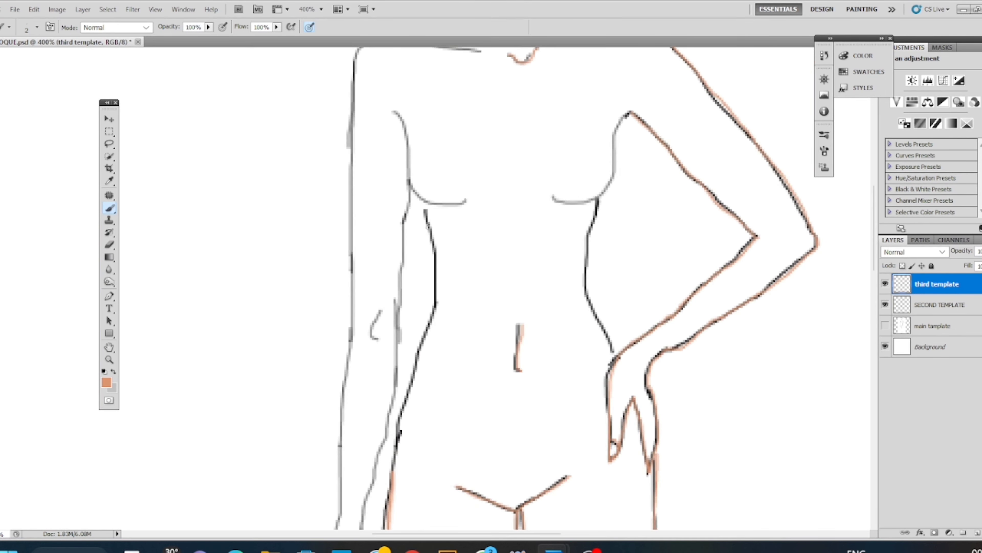
# Redraw the left hip line and trace the left waist up to beneath the bust.
pyautogui.click(109, 244)
pyautogui.moveTo(402, 418); pyautogui.dragTo(396, 451)
pyautogui.rightClick(109, 208)
pyautogui.click(152, 207)
pyautogui.moveTo(409, 396); pyautogui.dragTo(393, 477)
pyautogui.moveTo(568, 236)
pyautogui.mouseDown()
pyautogui.moveTo(565, 106)
pyautogui.moveTo(573, 172)
pyautogui.mouseUp()
# Erase the uneven left hip line beside the forearm and redraw it as a smoother stroke.
pyautogui.click(109, 244)
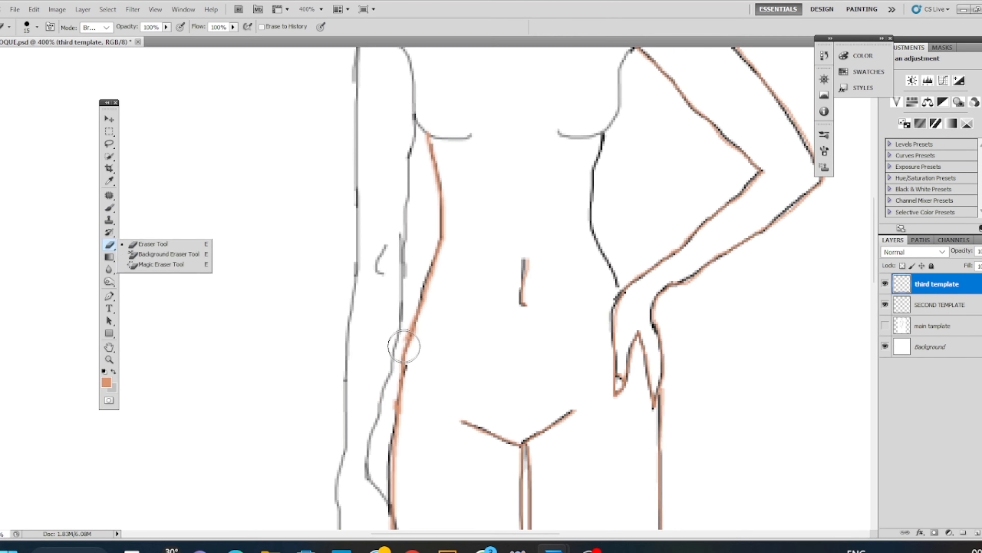
pyautogui.moveTo(406, 346); pyautogui.dragTo(393, 475)
pyautogui.click(109, 208)
pyautogui.moveTo(427, 293)
pyautogui.mouseDown()
pyautogui.moveTo(409, 342)
pyautogui.moveTo(391, 515)
pyautogui.mouseUp()
pyautogui.click(110, 244)
pyautogui.moveTo(473, 368)
pyautogui.mouseDown()
pyautogui.moveTo(477, 223)
pyautogui.moveTo(438, 529)
pyautogui.mouseUp()
# Trace the left shoulder, the outer left arm and the left hand with its fingers.
pyautogui.click(110, 209)
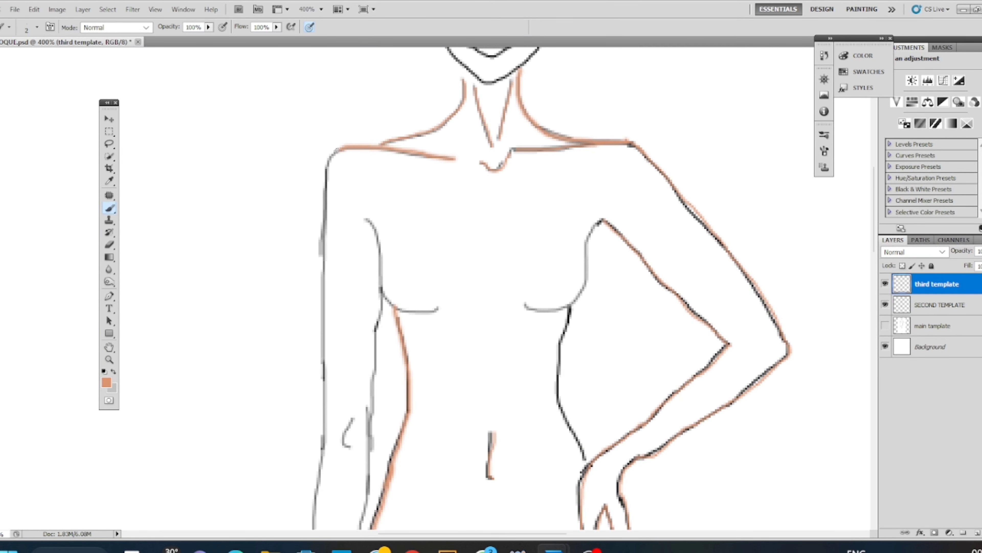
pyautogui.moveTo(339, 148)
pyautogui.mouseDown()
pyautogui.moveTo(324, 454)
pyautogui.moveTo(322, 392)
pyautogui.moveTo(393, 126)
pyautogui.mouseUp()
pyautogui.click(109, 244)
pyautogui.click(110, 208)
pyautogui.moveTo(360, 86)
pyautogui.mouseDown()
pyautogui.moveTo(345, 340)
pyautogui.moveTo(350, 467)
pyautogui.moveTo(393, 501)
pyautogui.mouseUp()
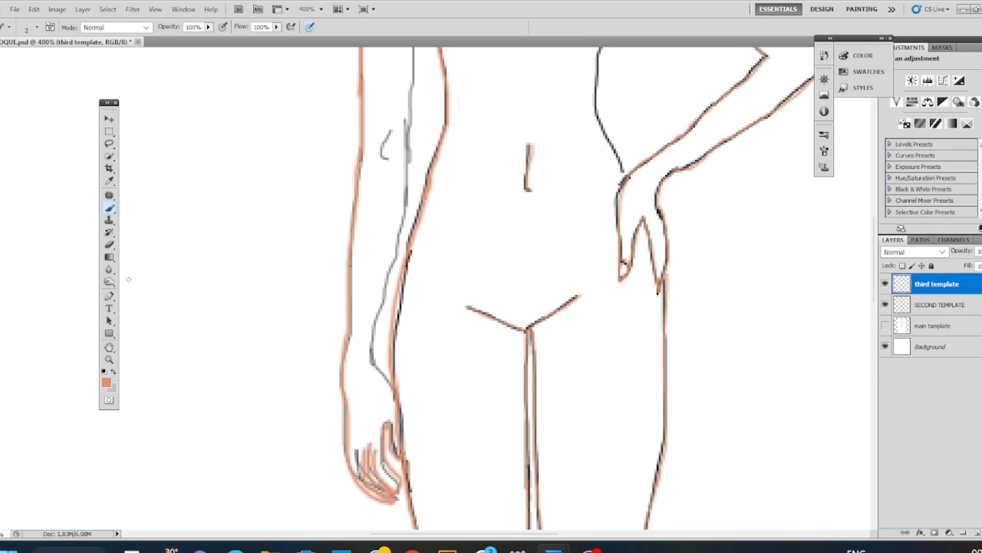
# Erase the inner finger lines of the left hand and trace the elbow crease.
pyautogui.click(109, 244)
pyautogui.moveTo(360, 452)
pyautogui.mouseDown()
pyautogui.moveTo(386, 493)
pyautogui.moveTo(380, 489)
pyautogui.mouseUp()
pyautogui.press('b')
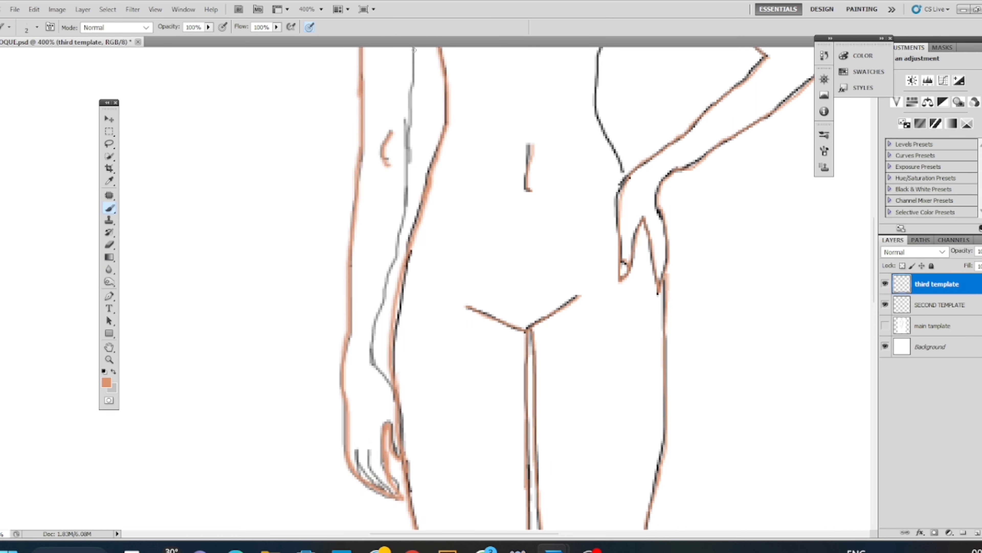
# Trace the inner line of the left arm from beneath the bust down toward the wrist.
pyautogui.moveTo(397, 234); pyautogui.dragTo(371, 362)
pyautogui.hotkey('ctrl', 'z')
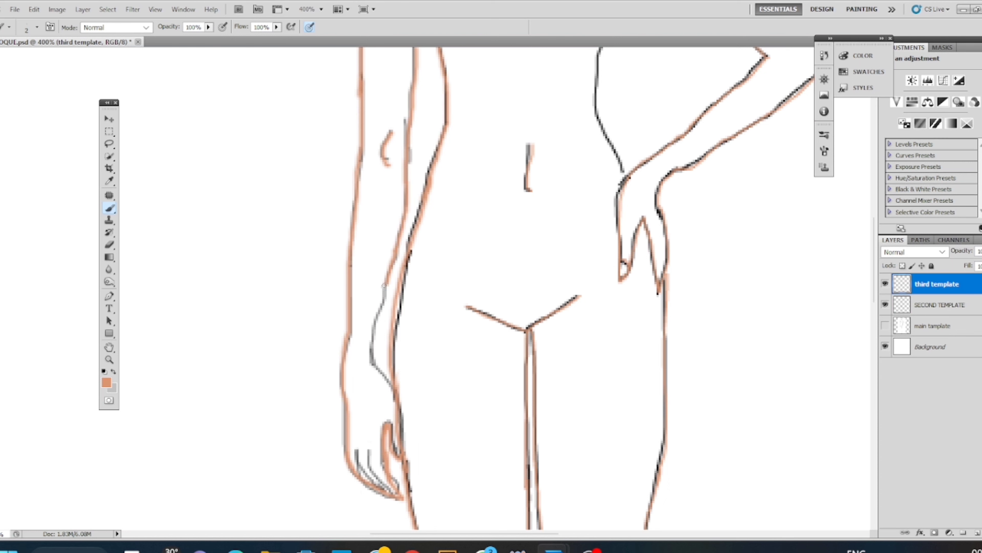
pyautogui.moveTo(540, 188); pyautogui.dragTo(533, 207)
pyautogui.moveTo(527, 225); pyautogui.dragTo(501, 501)
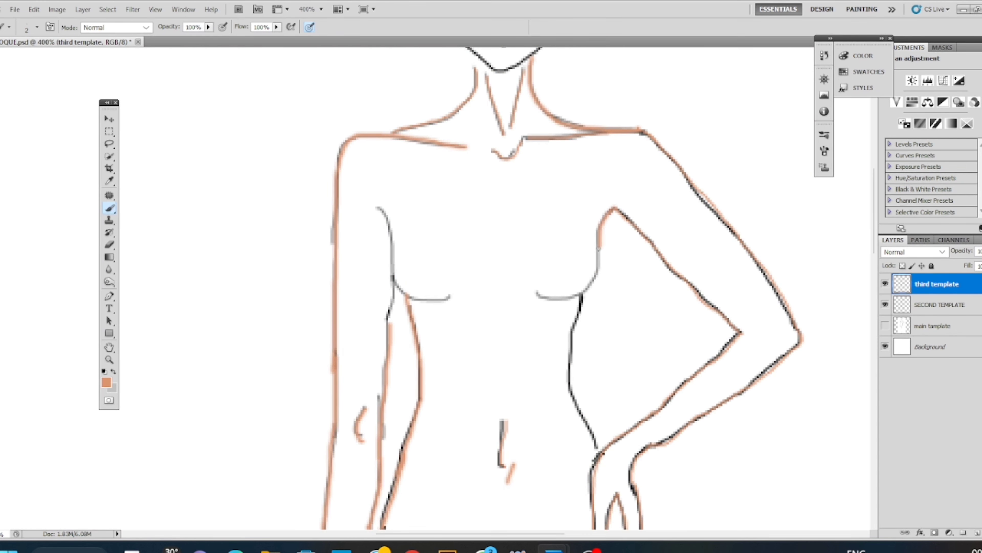
# Trace the right and left bust curves from the armpits to their inner ends.
pyautogui.hotkey('ctrl', 'z')
pyautogui.hotkey('ctrl', 'z')
pyautogui.hotkey('ctrl', 'z')
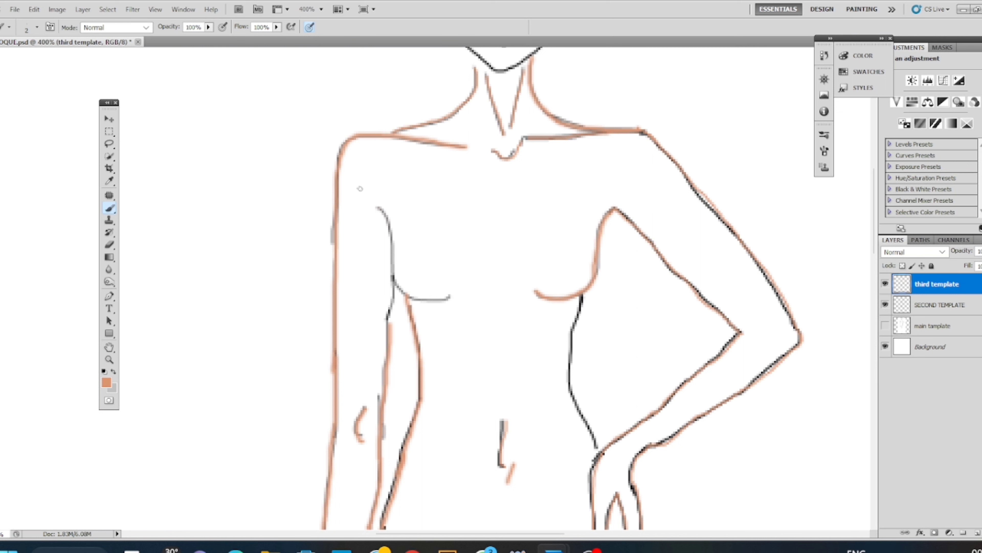
pyautogui.hotkey('ctrl', 'z')
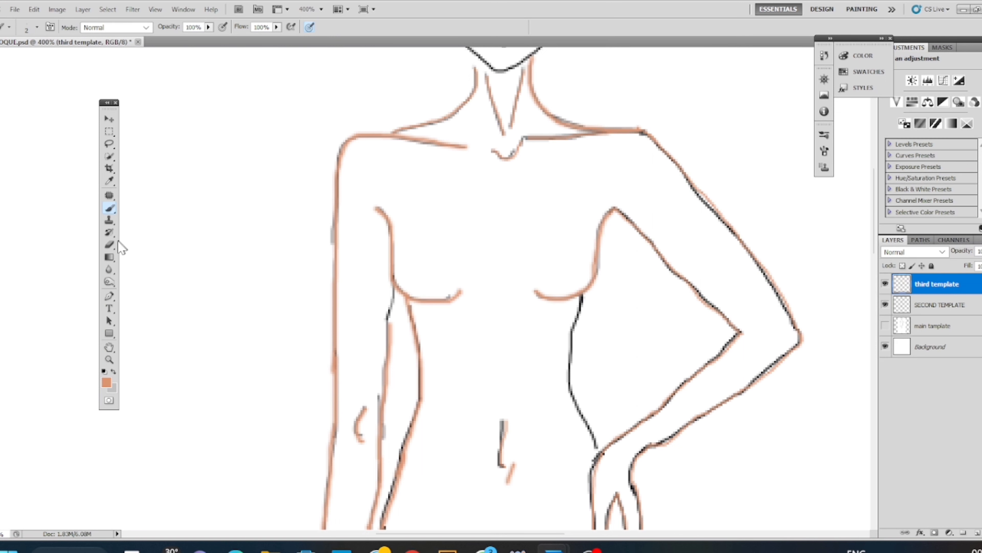
# Erase and redraw the inner end of the left bust curve.
pyautogui.click(113, 244)
pyautogui.rightClick(112, 207)
pyautogui.click(135, 207)
pyautogui.moveTo(437, 302); pyautogui.dragTo(462, 293)
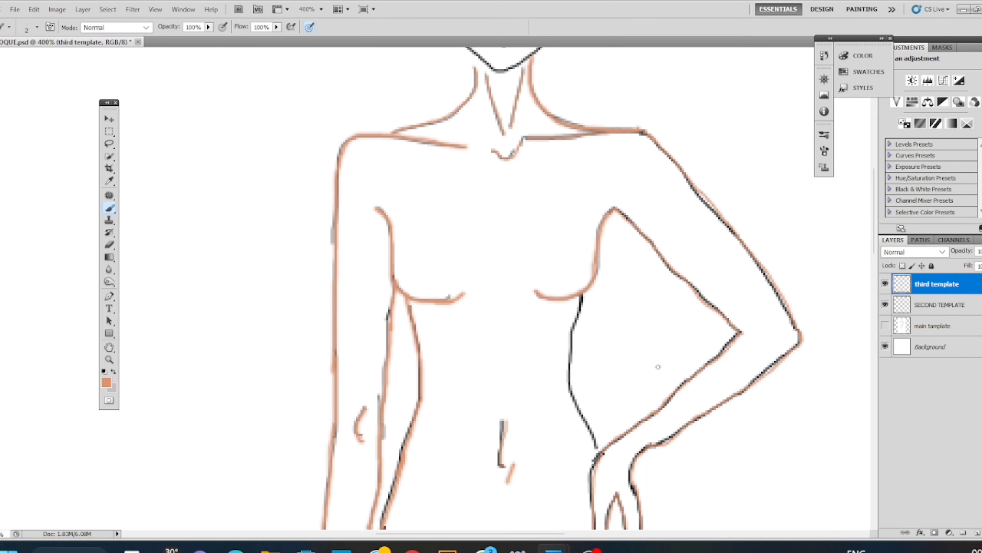
# Erase the stray mark below the navel and trace the right waist line down to the hand.
pyautogui.click(109, 245)
pyautogui.click(516, 483)
pyautogui.click(109, 207)
pyautogui.moveTo(568, 344); pyautogui.dragTo(596, 451)
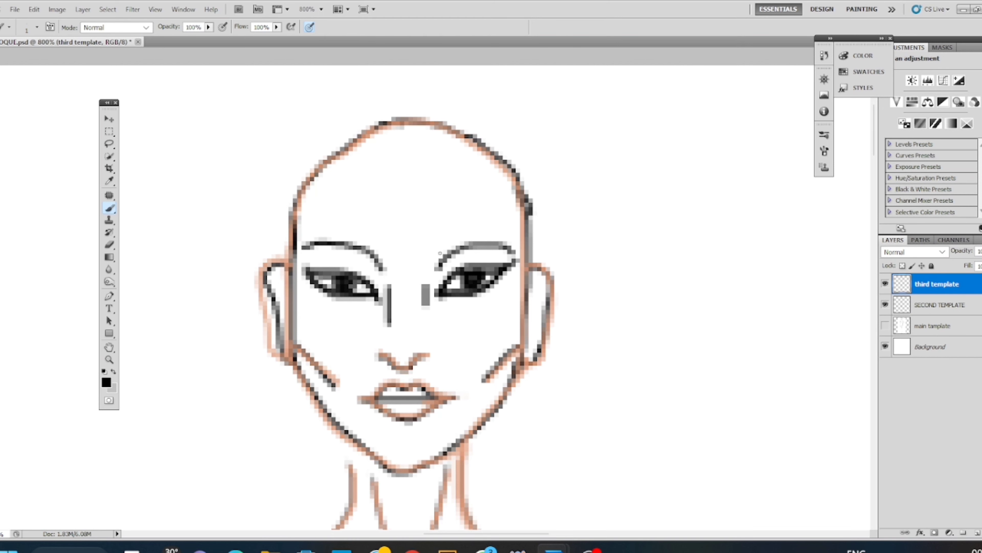
# Try to trace both eyebrows in black.
pyautogui.moveTo(436, 261); pyautogui.dragTo(520, 247)
pyautogui.moveTo(385, 265)
pyautogui.mouseDown()
pyautogui.moveTo(374, 253)
pyautogui.moveTo(300, 246)
pyautogui.mouseUp()
pyautogui.hotkey('ctrl', 'alt', 'z')
pyautogui.hotkey('ctrl', 'alt', 'z')
# Examine the whole traced figure from head to feet.
pyautogui.hotkey('ctrl', '-')
pyautogui.hotkey('ctrl', '-')
pyautogui.hotkey('ctrl', '-')
pyautogui.hotkey('ctrl', '-')
pyautogui.hotkey('ctrl', '-')
pyautogui.hotkey('ctrl', '-')
pyautogui.hotkey('ctrl', '-')
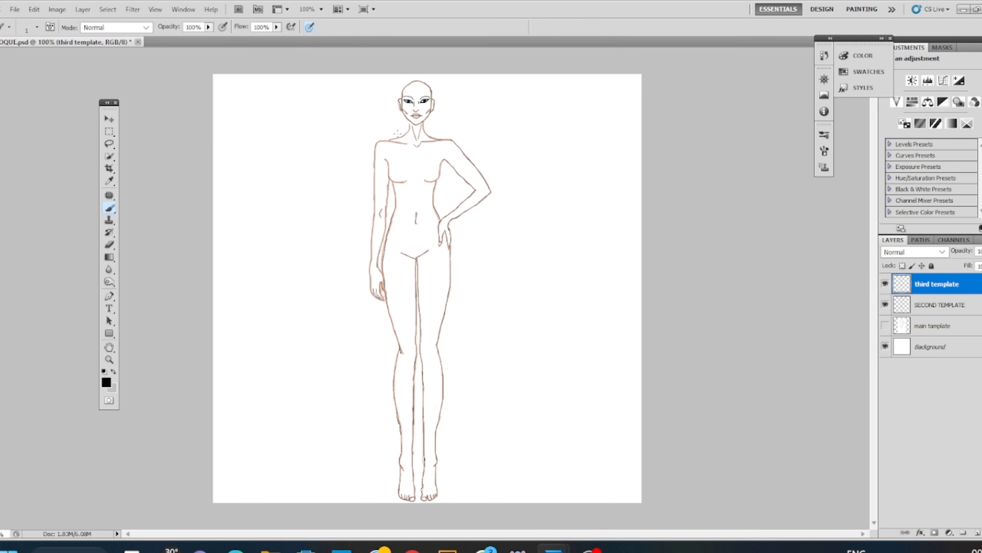
# Hide the SECOND TEMPLATE layer so that only the coloured tracing shows over the background.
pyautogui.click(885, 305)
pyautogui.click(884, 305)
pyautogui.click(884, 305)
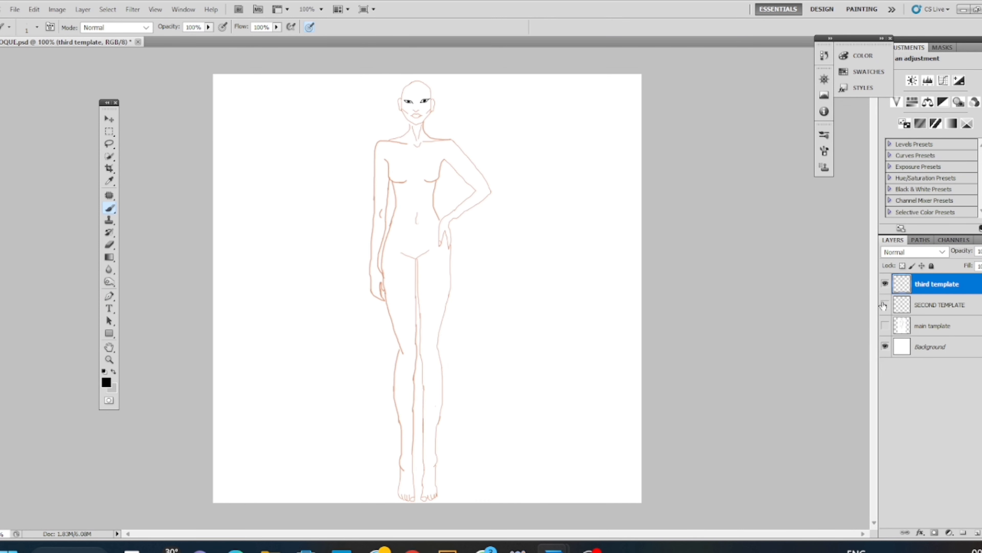
# Add a new layer named skin and place it directly below the third template layer.
pyautogui.click(976, 534)
pyautogui.doubleClick(955, 285)
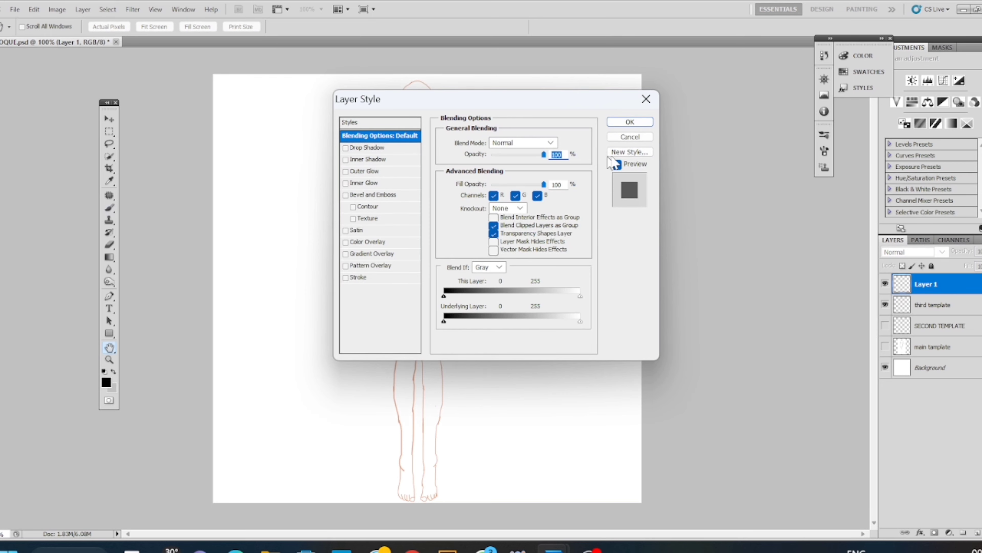
pyautogui.click(631, 127)
pyautogui.doubleClick(932, 285)
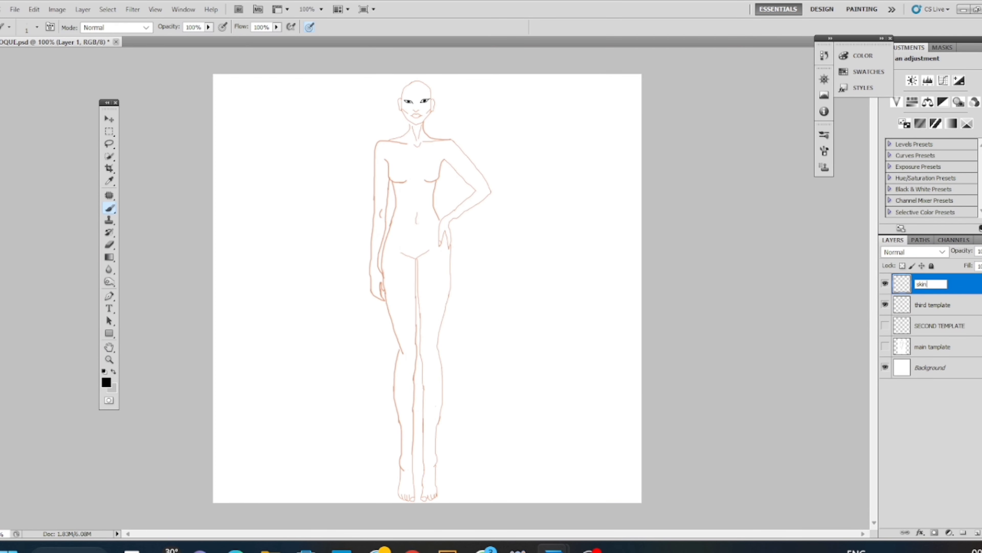
pyautogui.write('skin')
pyautogui.press('Return')
pyautogui.moveTo(963, 287); pyautogui.dragTo(961, 301)
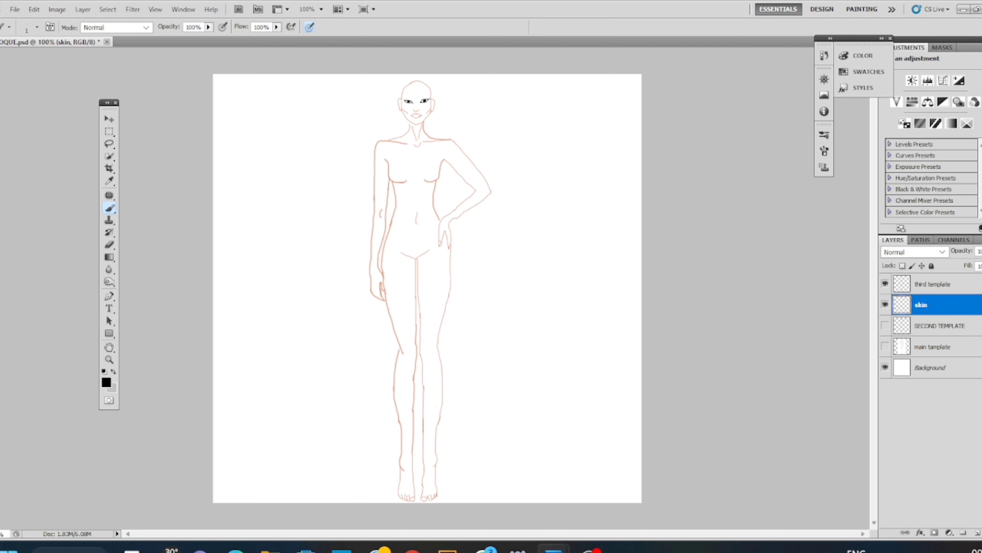
# Set the foreground colour to a light peach skin tone and enlarge the brush for filling.
pyautogui.click(106, 383)
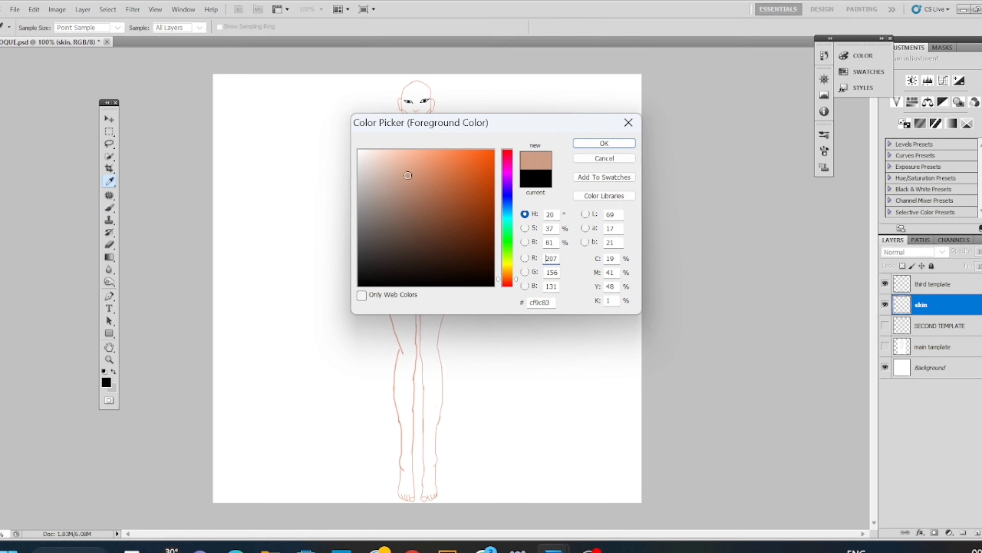
pyautogui.click(394, 154)
pyautogui.click(589, 145)
pyautogui.click(825, 135)
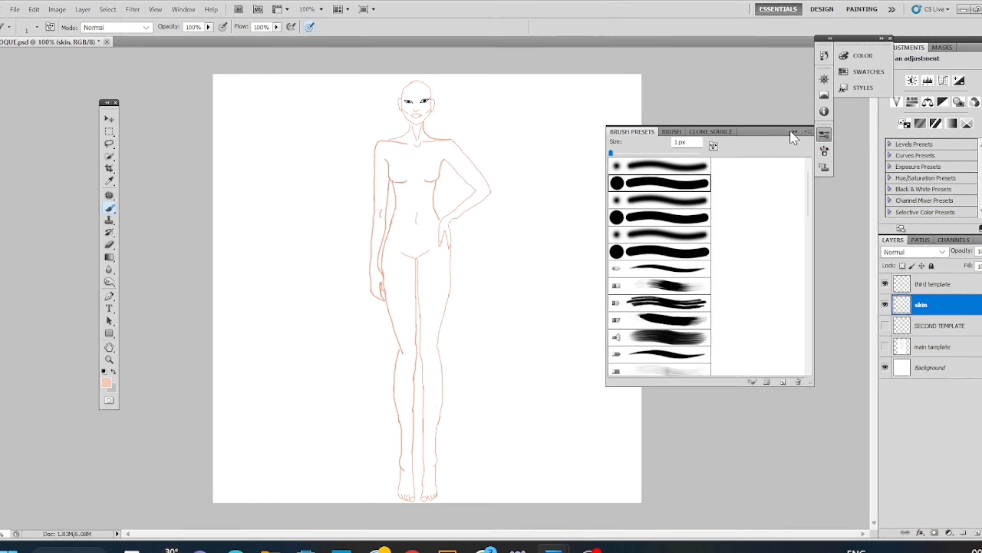
pyautogui.click(825, 136)
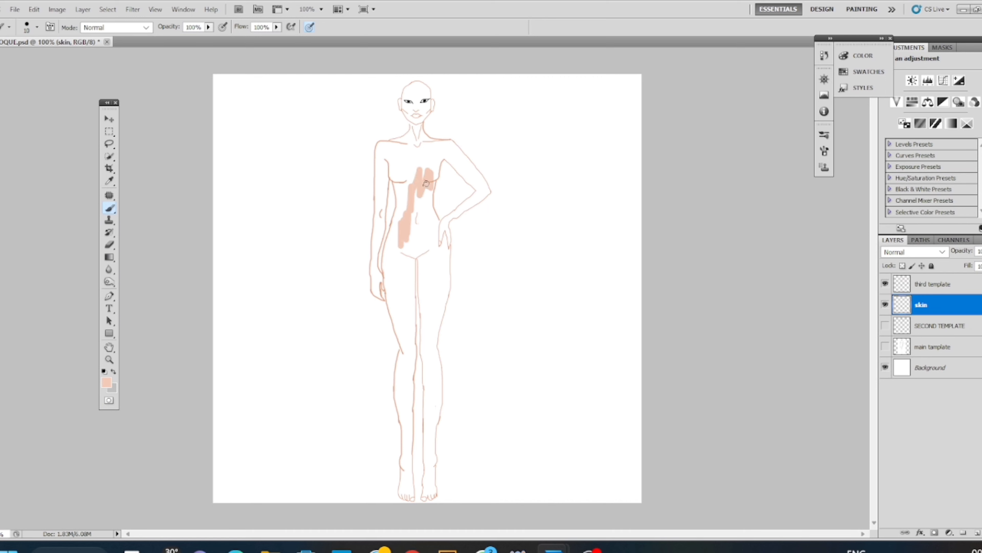
# Undo the trial stroke on the torso and fill the figure's face and neck with the skin tone.
pyautogui.hotkey('ctrl', 'z')
pyautogui.moveTo(426, 184)
pyautogui.mouseDown()
pyautogui.moveTo(401, 185)
pyautogui.moveTo(396, 421)
pyautogui.mouseUp()
pyautogui.hotkey('ctrl', '+')
pyautogui.hotkey('ctrl', '+')
pyautogui.hotkey('ctrl', '+')
pyautogui.hotkey('ctrl', '+')
pyautogui.hotkey('ctrl', '+')
pyautogui.hotkey('ctrl', '+')
pyautogui.moveTo(435, 136)
pyautogui.mouseDown()
pyautogui.moveTo(467, 138)
pyautogui.moveTo(388, 126)
pyautogui.moveTo(456, 99)
pyautogui.moveTo(513, 171)
pyautogui.moveTo(513, 223)
pyautogui.moveTo(377, 125)
pyautogui.moveTo(354, 232)
pyautogui.moveTo(357, 305)
pyautogui.moveTo(473, 333)
pyautogui.moveTo(364, 302)
pyautogui.moveTo(457, 367)
pyautogui.moveTo(408, 353)
pyautogui.moveTo(461, 372)
pyautogui.mouseUp()
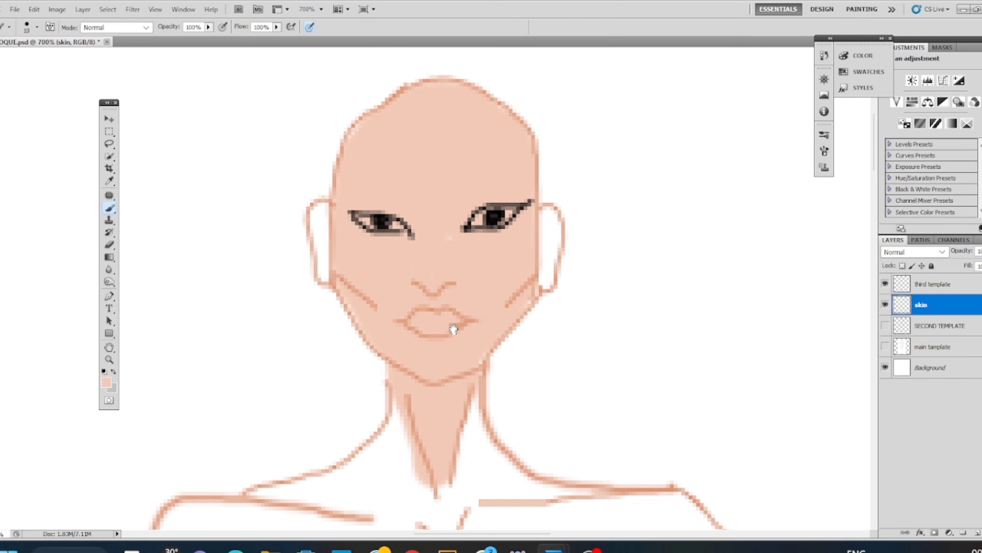
# Fill the left shoulder and the lowered arm down to the hand with the skin tone.
pyautogui.moveTo(454, 329); pyautogui.dragTo(437, 123)
pyautogui.moveTo(380, 408)
pyautogui.mouseDown()
pyautogui.moveTo(432, 202)
pyautogui.moveTo(463, 255)
pyautogui.moveTo(460, 455)
pyautogui.moveTo(246, 298)
pyautogui.moveTo(368, 242)
pyautogui.moveTo(539, 377)
pyautogui.moveTo(549, 445)
pyautogui.mouseUp()
pyautogui.moveTo(439, 516)
pyautogui.mouseDown()
pyautogui.moveTo(471, 243)
pyautogui.moveTo(410, 239)
pyautogui.moveTo(591, 364)
pyautogui.mouseUp()
pyautogui.moveTo(468, 246)
pyautogui.mouseDown()
pyautogui.moveTo(432, 167)
pyautogui.moveTo(512, 215)
pyautogui.moveTo(370, 178)
pyautogui.moveTo(361, 257)
pyautogui.moveTo(375, 308)
pyautogui.mouseUp()
pyautogui.moveTo(549, 396)
pyautogui.mouseDown()
pyautogui.moveTo(533, 180)
pyautogui.moveTo(654, 276)
pyautogui.mouseUp()
pyautogui.moveTo(495, 249)
pyautogui.mouseDown()
pyautogui.moveTo(518, 149)
pyautogui.moveTo(504, 237)
pyautogui.moveTo(424, 93)
pyautogui.moveTo(417, 213)
pyautogui.moveTo(436, 176)
pyautogui.moveTo(467, 270)
pyautogui.moveTo(420, 310)
pyautogui.moveTo(469, 47)
pyautogui.mouseUp()
pyautogui.moveTo(475, 202)
pyautogui.mouseDown()
pyautogui.moveTo(425, 295)
pyautogui.moveTo(427, 136)
pyautogui.mouseUp()
pyautogui.moveTo(428, 182)
pyautogui.mouseDown()
pyautogui.moveTo(440, 189)
pyautogui.moveTo(428, 202)
pyautogui.moveTo(415, 329)
pyautogui.moveTo(429, 387)
pyautogui.mouseUp()
pyautogui.moveTo(439, 427)
pyautogui.mouseDown()
pyautogui.moveTo(465, 326)
pyautogui.moveTo(434, 237)
pyautogui.moveTo(487, 300)
pyautogui.moveTo(448, 331)
pyautogui.moveTo(487, 348)
pyautogui.mouseUp()
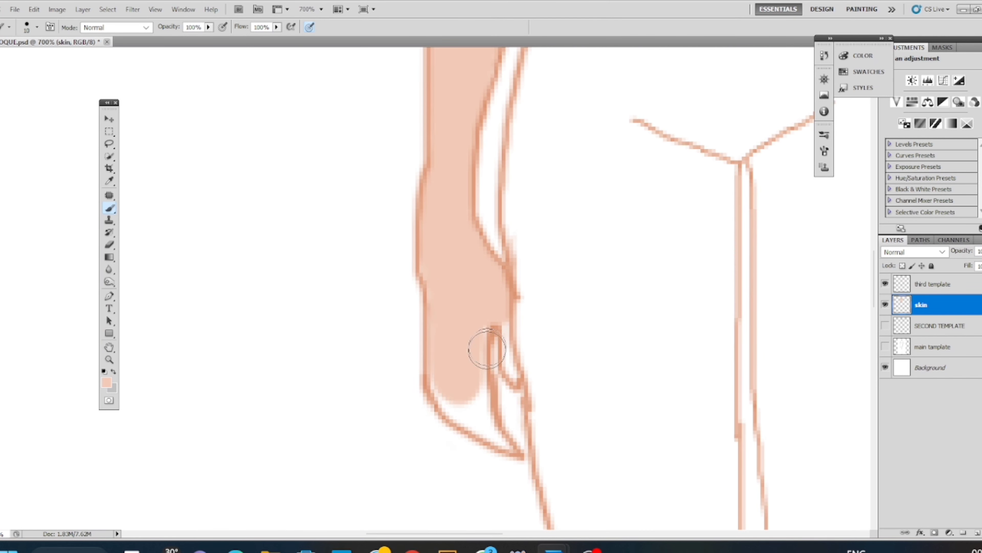
# Fill the chest and begin filling the upper part of the bent right arm.
pyautogui.moveTo(580, 85)
pyautogui.mouseDown()
pyautogui.moveTo(517, 355)
pyautogui.moveTo(524, 277)
pyautogui.mouseUp()
pyautogui.moveTo(377, 145)
pyautogui.mouseDown()
pyautogui.moveTo(344, 176)
pyautogui.moveTo(434, 222)
pyautogui.moveTo(434, 291)
pyautogui.mouseUp()
pyautogui.moveTo(502, 347)
pyautogui.mouseDown()
pyautogui.moveTo(529, 154)
pyautogui.moveTo(530, 220)
pyautogui.mouseUp()
pyautogui.moveTo(430, 134)
pyautogui.mouseDown()
pyautogui.moveTo(485, 266)
pyautogui.moveTo(440, 187)
pyautogui.moveTo(630, 147)
pyautogui.mouseUp()
pyautogui.moveTo(637, 246); pyautogui.dragTo(478, 524)
pyautogui.moveTo(584, 135)
pyautogui.mouseDown()
pyautogui.moveTo(646, 88)
pyautogui.moveTo(723, 176)
pyautogui.moveTo(559, 158)
pyautogui.moveTo(592, 132)
pyautogui.moveTo(620, 135)
pyautogui.moveTo(640, 182)
pyautogui.moveTo(528, 345)
pyautogui.moveTo(577, 211)
pyautogui.moveTo(550, 228)
pyautogui.moveTo(788, 302)
pyautogui.mouseUp()
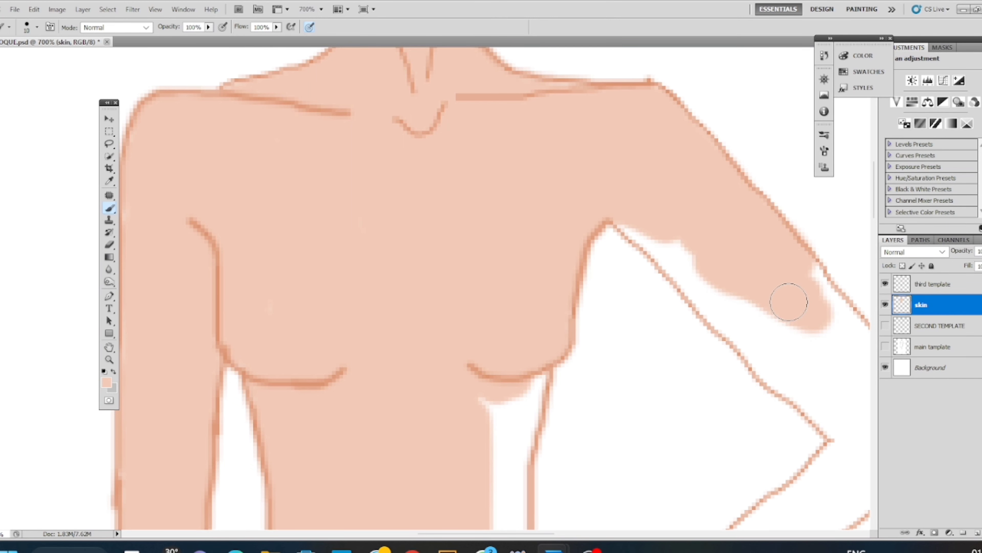
# Fill the rest of the bent arm and the torso down to the hips and upper left thigh.
pyautogui.moveTo(660, 221)
pyautogui.mouseDown()
pyautogui.moveTo(449, 153)
pyautogui.moveTo(587, 208)
pyautogui.moveTo(686, 351)
pyautogui.moveTo(441, 162)
pyautogui.moveTo(614, 329)
pyautogui.moveTo(642, 115)
pyautogui.moveTo(626, 156)
pyautogui.moveTo(673, 151)
pyautogui.moveTo(660, 169)
pyautogui.moveTo(414, 333)
pyautogui.moveTo(394, 268)
pyautogui.moveTo(287, 206)
pyautogui.moveTo(263, 276)
pyautogui.moveTo(463, 267)
pyautogui.moveTo(419, 410)
pyautogui.mouseUp()
pyautogui.moveTo(455, 205)
pyautogui.mouseDown()
pyautogui.moveTo(469, 164)
pyautogui.moveTo(459, 279)
pyautogui.moveTo(478, 373)
pyautogui.moveTo(508, 422)
pyautogui.moveTo(502, 501)
pyautogui.mouseUp()
pyautogui.moveTo(558, 444)
pyautogui.mouseDown()
pyautogui.moveTo(537, 202)
pyautogui.moveTo(566, 372)
pyautogui.moveTo(439, 279)
pyautogui.moveTo(417, 208)
pyautogui.moveTo(314, 289)
pyautogui.moveTo(209, 205)
pyautogui.moveTo(311, 178)
pyautogui.mouseUp()
pyautogui.moveTo(267, 163)
pyautogui.mouseDown()
pyautogui.moveTo(284, 108)
pyautogui.moveTo(259, 165)
pyautogui.moveTo(226, 334)
pyautogui.moveTo(242, 515)
pyautogui.mouseUp()
pyautogui.moveTo(287, 411)
pyautogui.mouseDown()
pyautogui.moveTo(358, 244)
pyautogui.moveTo(341, 390)
pyautogui.mouseUp()
pyautogui.moveTo(359, 313)
pyautogui.mouseDown()
pyautogui.moveTo(334, 99)
pyautogui.moveTo(295, 202)
pyautogui.moveTo(290, 306)
pyautogui.moveTo(459, 293)
pyautogui.moveTo(437, 518)
pyautogui.mouseUp()
pyautogui.moveTo(398, 412); pyautogui.dragTo(412, 196)
pyautogui.moveTo(428, 236); pyautogui.dragTo(427, 439)
pyautogui.moveTo(317, 197); pyautogui.dragTo(393, 444)
pyautogui.moveTo(491, 101)
pyautogui.mouseDown()
pyautogui.moveTo(449, 171)
pyautogui.moveTo(455, 315)
pyautogui.mouseUp()
# Fill the right hip and most of the right thigh, undoing strokes that miss the outline.
pyautogui.hotkey('ctrl', '-')
pyautogui.hotkey('ctrl', '-')
pyautogui.hotkey('ctrl', '-')
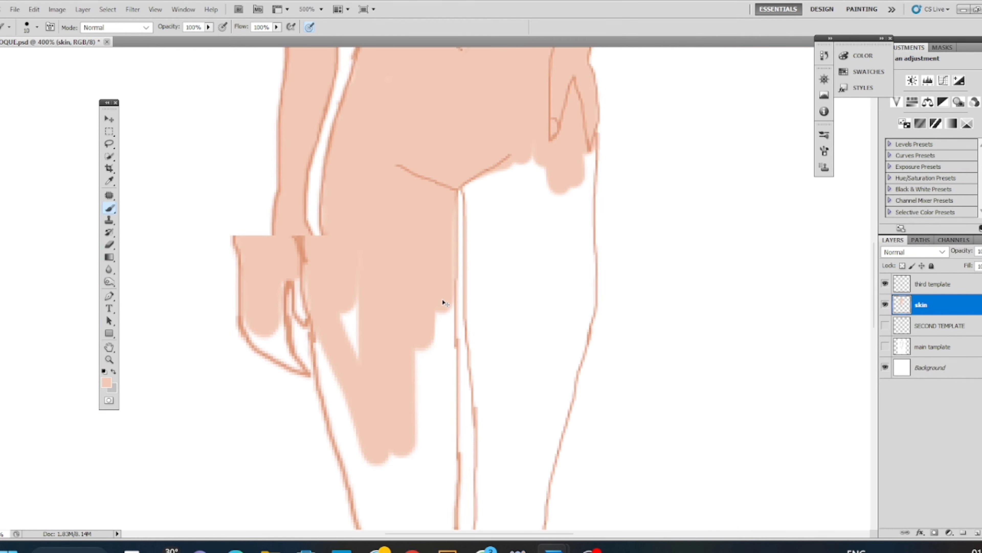
pyautogui.hotkey('ctrl', '-')
pyautogui.moveTo(502, 294)
pyautogui.mouseDown()
pyautogui.moveTo(518, 204)
pyautogui.moveTo(467, 225)
pyautogui.moveTo(496, 246)
pyautogui.moveTo(545, 198)
pyautogui.moveTo(544, 282)
pyautogui.mouseUp()
pyautogui.moveTo(539, 334); pyautogui.dragTo(521, 417)
pyautogui.hotkey('ctrl', 'z')
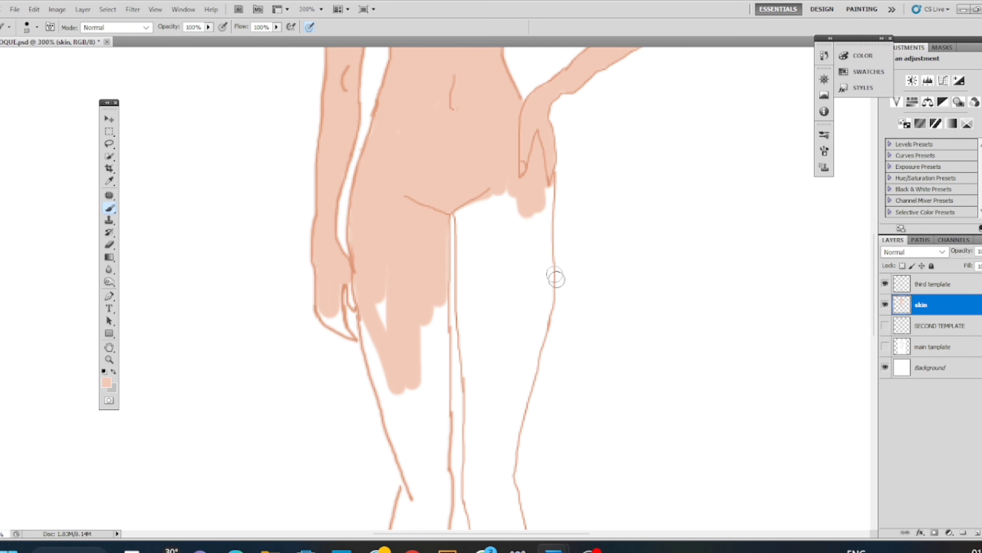
pyautogui.moveTo(551, 226); pyautogui.dragTo(506, 250)
pyautogui.hotkey('ctrl', 'z')
pyautogui.moveTo(518, 217)
pyautogui.mouseDown()
pyautogui.moveTo(469, 323)
pyautogui.moveTo(513, 301)
pyautogui.moveTo(494, 244)
pyautogui.mouseUp()
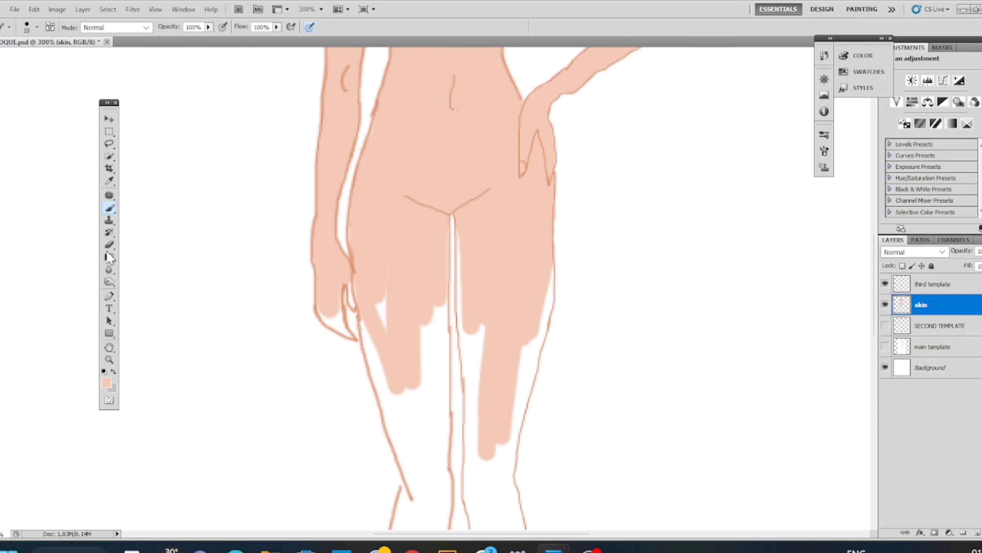
pyautogui.click(109, 245)
pyautogui.click(110, 207)
pyautogui.moveTo(552, 228)
pyautogui.mouseDown()
pyautogui.moveTo(537, 329)
pyautogui.moveTo(501, 441)
pyautogui.mouseUp()
# Try to fill the left thigh down to the knee with the skin tone.
pyautogui.scroll(-3, 513, 311)
pyautogui.hotkey('ctrl', '+')
pyautogui.hotkey('ctrl', '+')
pyautogui.hotkey('ctrl', '+')
pyautogui.hotkey('ctrl', '+')
pyautogui.moveTo(512, 312); pyautogui.dragTo(479, 421)
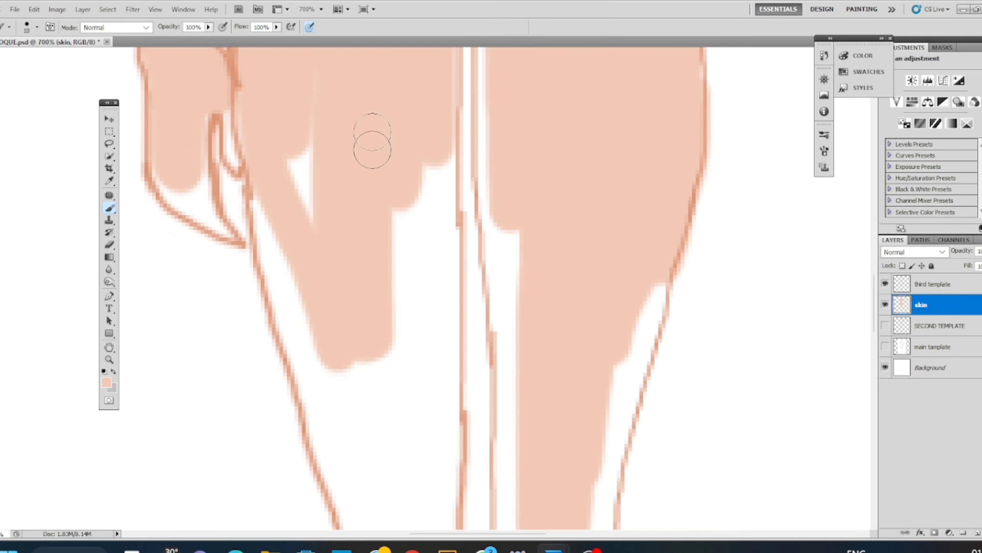
pyautogui.moveTo(372, 148)
pyautogui.mouseDown()
pyautogui.moveTo(267, 173)
pyautogui.moveTo(399, 318)
pyautogui.mouseUp()
pyautogui.moveTo(332, 392); pyautogui.dragTo(320, 152)
pyautogui.hotkey('ctrl', '-')
pyautogui.hotkey('ctrl', '-')
pyautogui.hotkey('ctrl', '-')
pyautogui.hotkey('ctrl', '-')
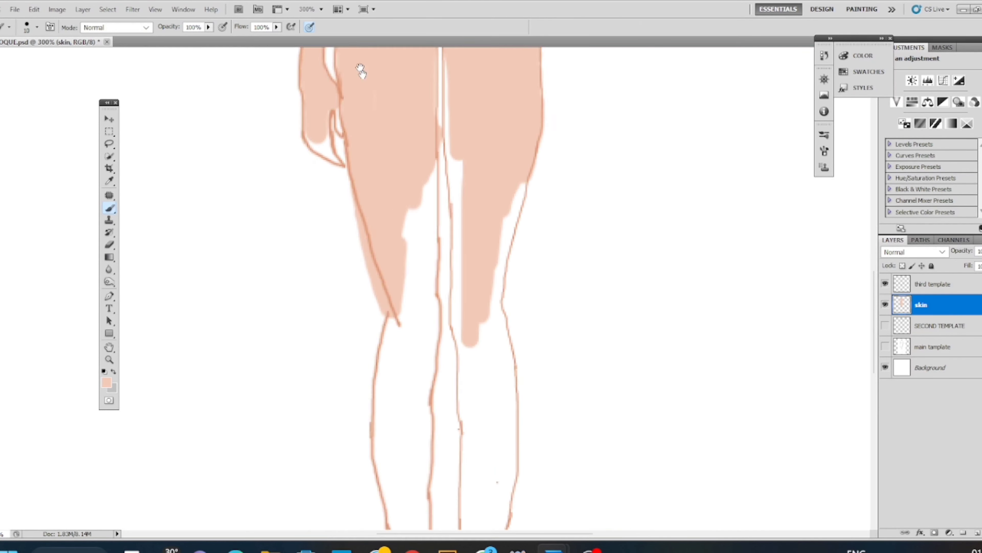
pyautogui.moveTo(359, 73); pyautogui.dragTo(296, 176)
# Try to erase the paint outside the left thigh's outline, and undo the recent thigh strokes.
pyautogui.rightClick(109, 245)
pyautogui.click(132, 246)
pyautogui.moveTo(374, 258); pyautogui.dragTo(377, 236)
pyautogui.moveTo(230, 255); pyautogui.dragTo(202, 217)
pyautogui.hotkey('ctrl', 'alt', 'z')
pyautogui.hotkey('ctrl', 'alt', 'z')
pyautogui.hotkey('ctrl', 'alt', 'z')
pyautogui.hotkey('ctrl', 'alt', 'z')
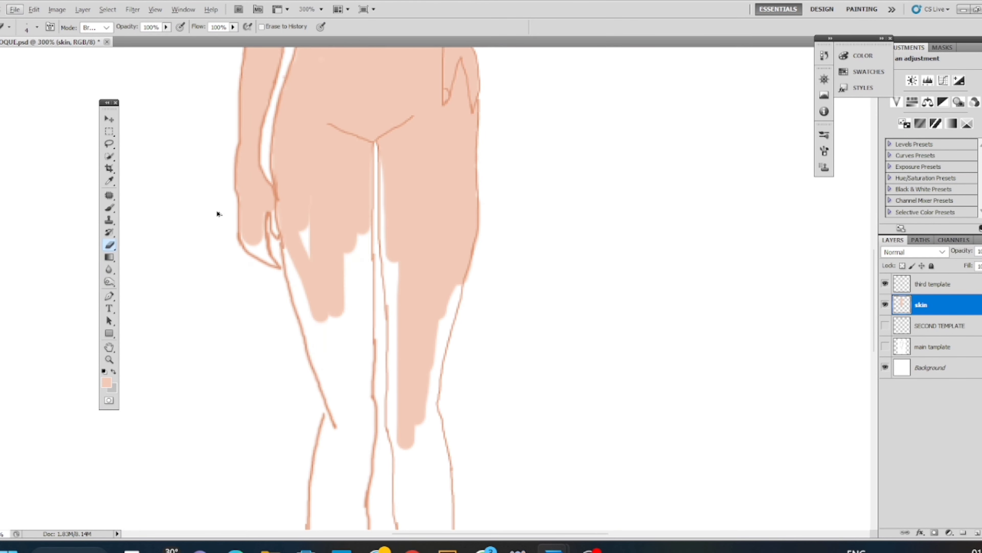
# Fill the left thigh down to the knee with the brush, undoing strokes that stray from the outline.
pyautogui.click(111, 207)
pyautogui.moveTo(354, 290)
pyautogui.mouseDown()
pyautogui.moveTo(287, 213)
pyautogui.moveTo(362, 258)
pyautogui.moveTo(364, 318)
pyautogui.moveTo(367, 288)
pyautogui.mouseUp()
pyautogui.hotkey('ctrl', 'alt', 'z')
pyautogui.hotkey('ctrl', 'alt', 'z')
pyautogui.hotkey('ctrl', 'alt', 'z')
pyautogui.moveTo(360, 276)
pyautogui.mouseDown()
pyautogui.moveTo(368, 213)
pyautogui.moveTo(342, 327)
pyautogui.moveTo(333, 178)
pyautogui.mouseUp()
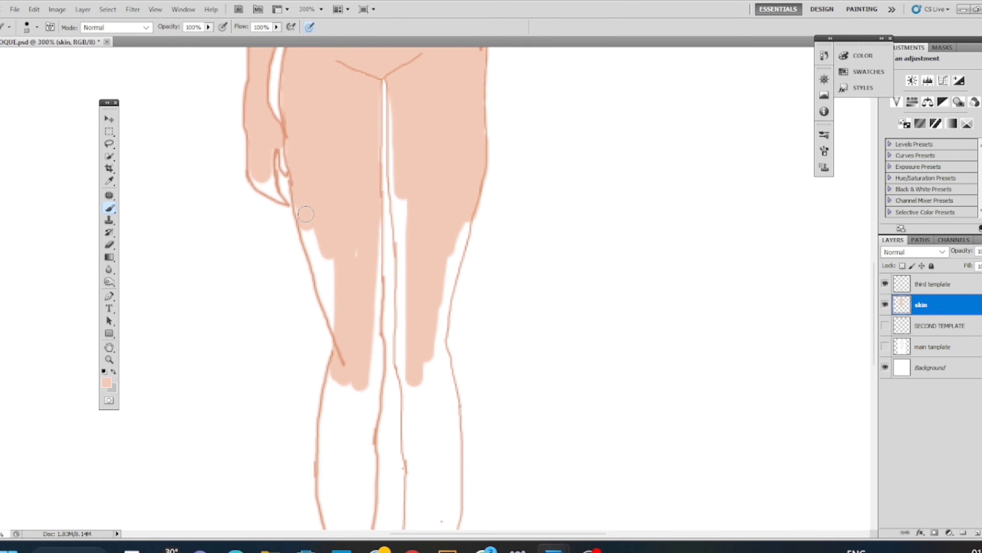
pyautogui.moveTo(306, 213); pyautogui.dragTo(324, 278)
pyautogui.hotkey('ctrl', 'alt', 'z')
pyautogui.hotkey('ctrl', 'alt', 'z')
pyautogui.moveTo(316, 259); pyautogui.dragTo(298, 186)
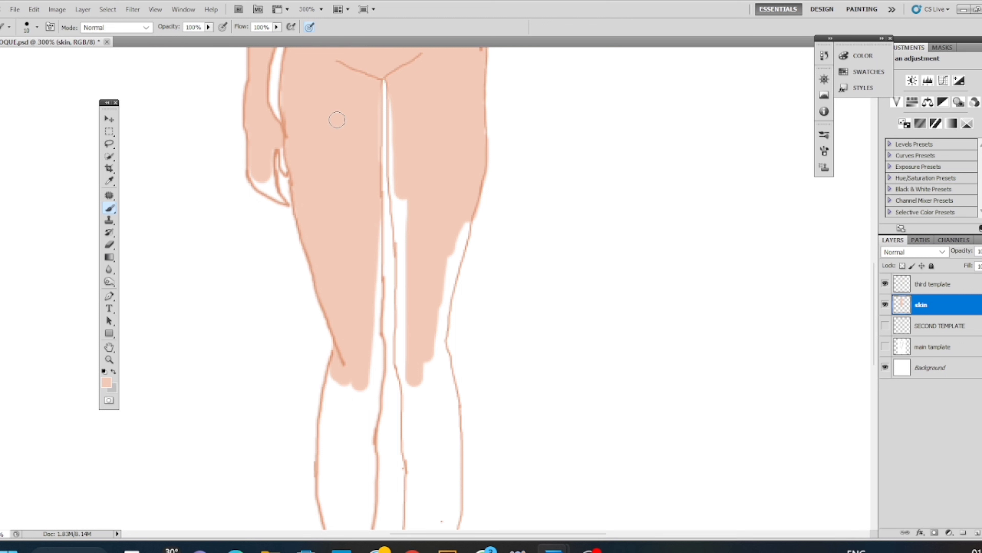
# Fill the right thigh to just below the knee and extend the left leg's fill past its knee.
pyautogui.moveTo(402, 205)
pyautogui.mouseDown()
pyautogui.moveTo(397, 121)
pyautogui.moveTo(403, 351)
pyautogui.moveTo(458, 226)
pyautogui.moveTo(417, 317)
pyautogui.moveTo(430, 415)
pyautogui.mouseUp()
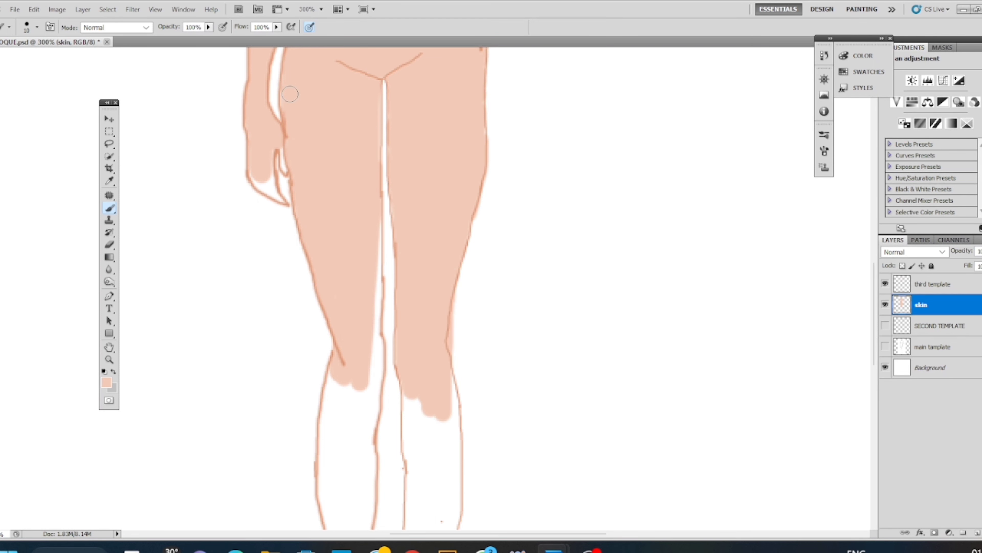
pyautogui.moveTo(368, 303)
pyautogui.mouseDown()
pyautogui.moveTo(399, 96)
pyautogui.moveTo(388, 392)
pyautogui.mouseUp()
pyautogui.hotkey('ctrl', 'z')
pyautogui.moveTo(404, 220)
pyautogui.mouseDown()
pyautogui.moveTo(390, 267)
pyautogui.moveTo(369, 289)
pyautogui.moveTo(353, 248)
pyautogui.moveTo(384, 379)
pyautogui.moveTo(353, 261)
pyautogui.mouseUp()
pyautogui.hotkey('ctrl', 'z')
pyautogui.hotkey('ctrl', 'z')
pyautogui.hotkey('ctrl', 'z')
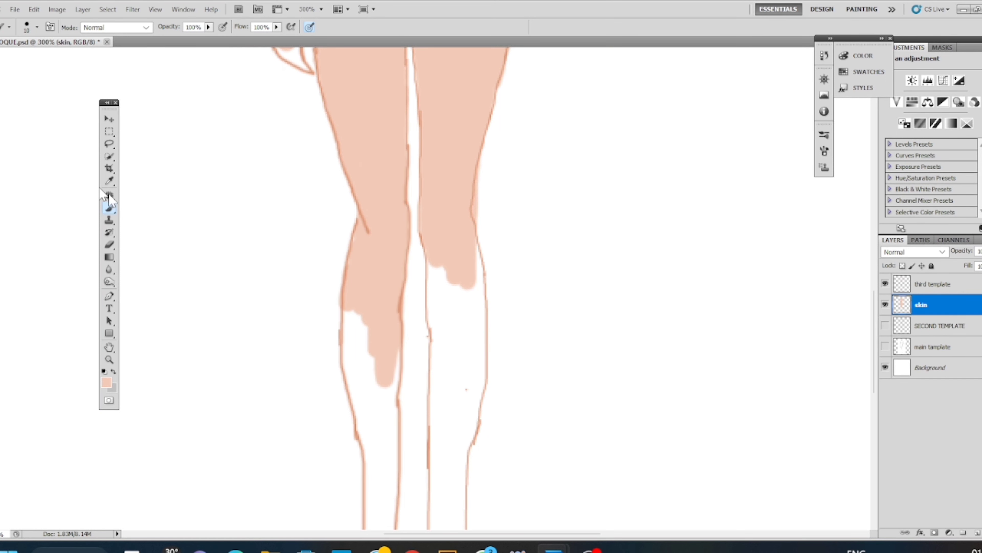
# Fill the left calf, ankle and foot with the skin tone.
pyautogui.moveTo(357, 323)
pyautogui.mouseDown()
pyautogui.moveTo(366, 354)
pyautogui.moveTo(356, 380)
pyautogui.moveTo(375, 440)
pyautogui.moveTo(393, 358)
pyautogui.mouseUp()
pyautogui.moveTo(382, 410); pyautogui.dragTo(404, 138)
pyautogui.moveTo(411, 138)
pyautogui.mouseDown()
pyautogui.moveTo(395, 151)
pyautogui.moveTo(393, 234)
pyautogui.mouseUp()
pyautogui.moveTo(412, 133)
pyautogui.mouseDown()
pyautogui.moveTo(394, 270)
pyautogui.moveTo(413, 202)
pyautogui.moveTo(412, 238)
pyautogui.moveTo(394, 273)
pyautogui.moveTo(391, 363)
pyautogui.moveTo(389, 339)
pyautogui.moveTo(405, 395)
pyautogui.moveTo(419, 306)
pyautogui.mouseUp()
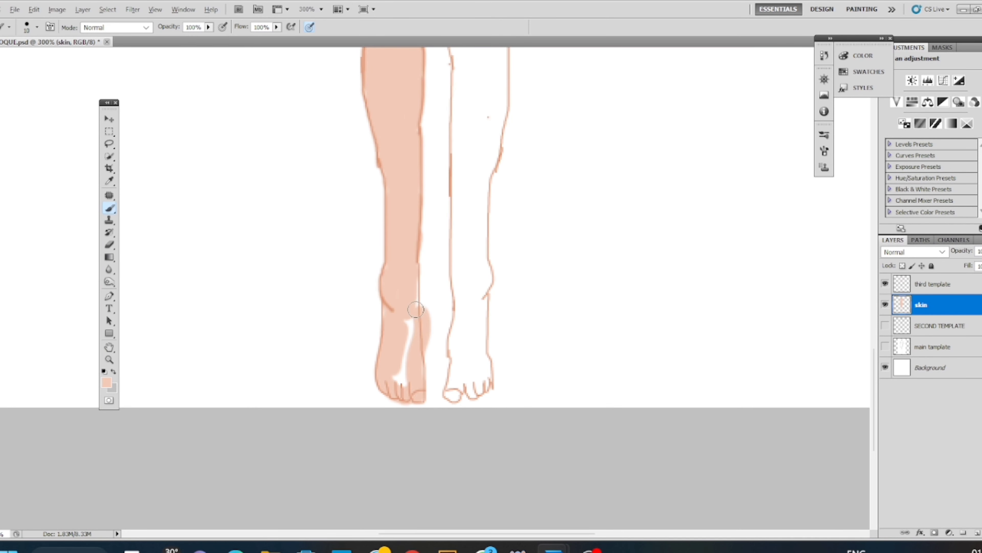
pyautogui.hotkey('ctrl', 'z')
pyautogui.moveTo(386, 161)
pyautogui.mouseDown()
pyautogui.moveTo(409, 133)
pyautogui.moveTo(411, 338)
pyautogui.moveTo(404, 243)
pyautogui.moveTo(396, 240)
pyautogui.moveTo(389, 292)
pyautogui.moveTo(390, 279)
pyautogui.moveTo(395, 380)
pyautogui.moveTo(415, 392)
pyautogui.moveTo(416, 353)
pyautogui.moveTo(414, 373)
pyautogui.moveTo(388, 348)
pyautogui.moveTo(389, 386)
pyautogui.mouseUp()
pyautogui.moveTo(421, 221); pyautogui.dragTo(318, 465)
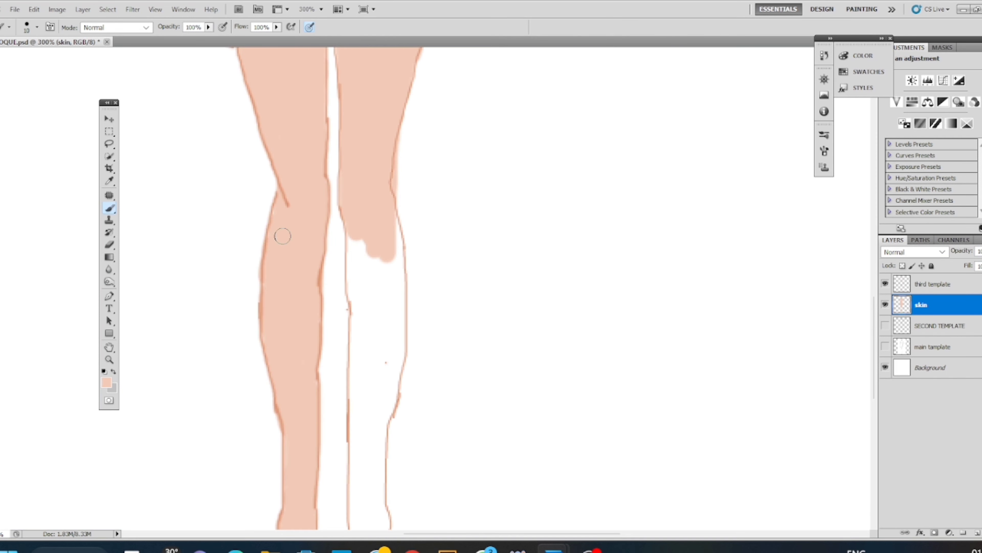
# Erase the skin tone spilled outside the right knee and fill the upper part of the right calf.
pyautogui.click(110, 245)
pyautogui.click(149, 240)
pyautogui.moveTo(398, 191); pyautogui.dragTo(397, 162)
pyautogui.click(114, 209)
pyautogui.moveTo(371, 251)
pyautogui.mouseDown()
pyautogui.moveTo(395, 271)
pyautogui.moveTo(357, 329)
pyautogui.mouseUp()
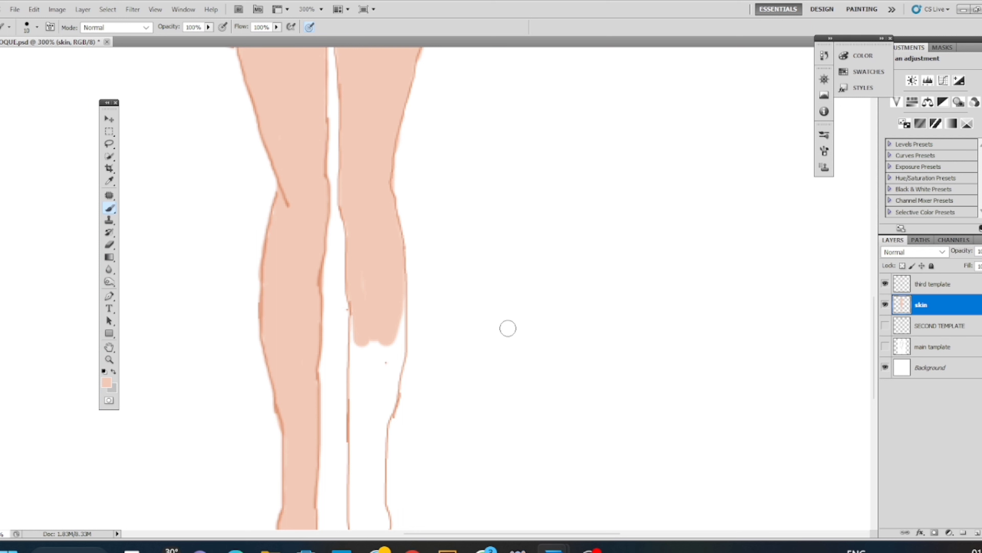
pyautogui.moveTo(381, 348); pyautogui.dragTo(384, 373)
# Adjust the brush size and fill the right lower leg down to the ankle.
pyautogui.rightClick(461, 271)
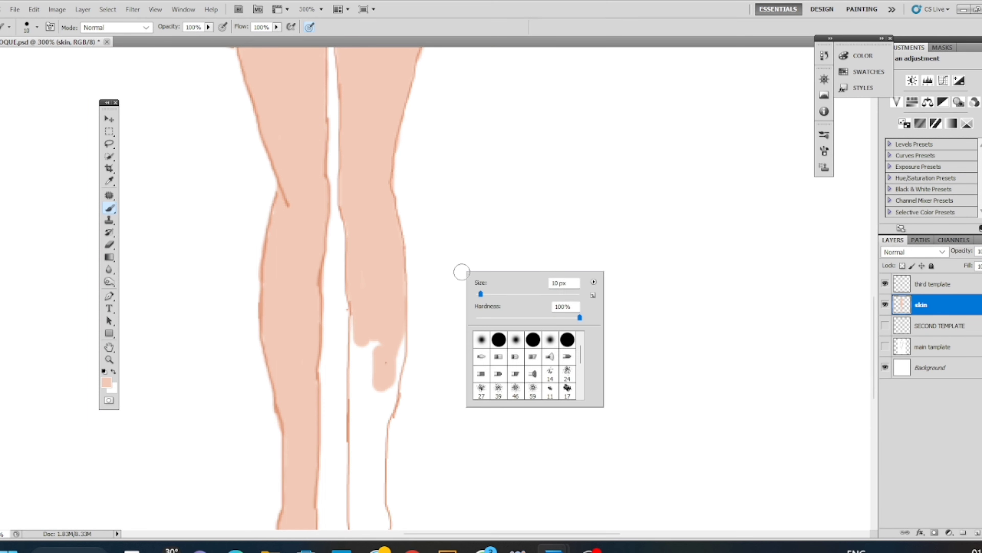
pyautogui.moveTo(507, 284); pyautogui.dragTo(479, 283)
pyautogui.click(520, 244)
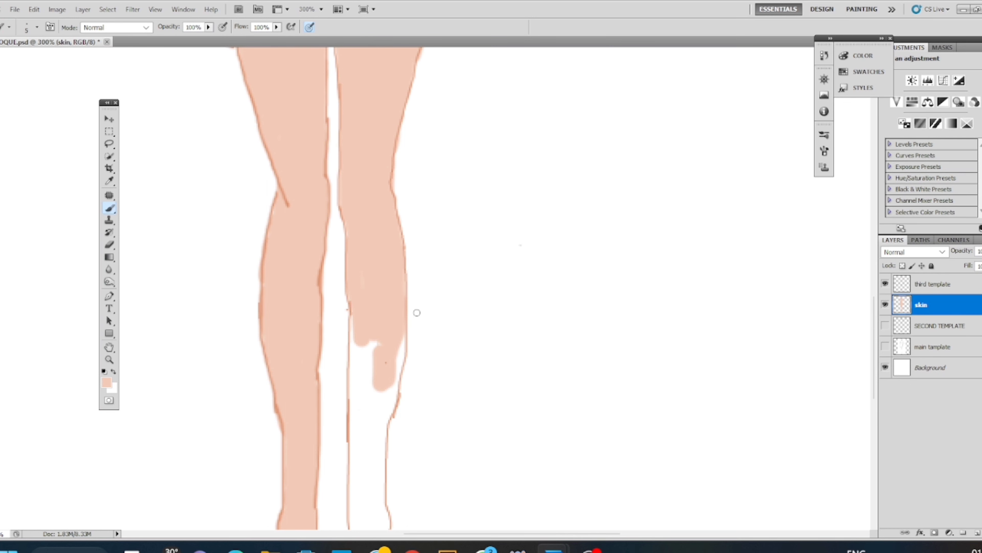
pyautogui.press(']')
pyautogui.press(']')
pyautogui.press(']')
pyautogui.press(']')
pyautogui.press(']')
pyautogui.press(']')
pyautogui.moveTo(366, 394)
pyautogui.mouseDown()
pyautogui.moveTo(362, 334)
pyautogui.moveTo(387, 364)
pyautogui.moveTo(366, 407)
pyautogui.moveTo(375, 527)
pyautogui.mouseUp()
pyautogui.moveTo(435, 475); pyautogui.dragTo(495, 247)
pyautogui.moveTo(422, 271); pyautogui.dragTo(421, 283)
pyautogui.press('[')
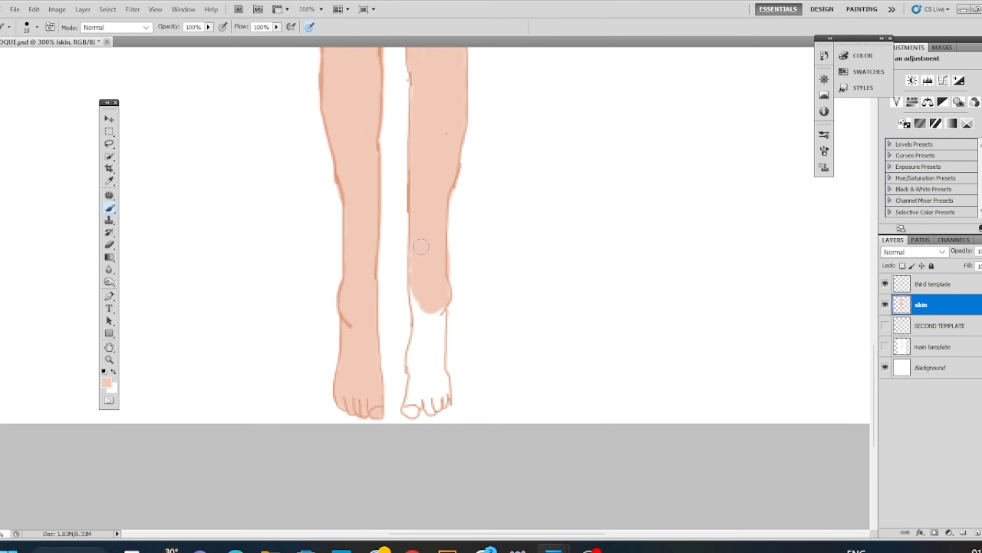
# Fill the right ankle and foot up to the toe outlines, undoing stray strokes.
pyautogui.moveTo(421, 247)
pyautogui.mouseDown()
pyautogui.moveTo(424, 308)
pyautogui.moveTo(448, 304)
pyautogui.moveTo(427, 303)
pyautogui.moveTo(437, 310)
pyautogui.moveTo(428, 336)
pyautogui.moveTo(420, 325)
pyautogui.moveTo(414, 381)
pyautogui.moveTo(431, 367)
pyautogui.moveTo(441, 400)
pyautogui.moveTo(412, 409)
pyautogui.mouseUp()
pyautogui.hotkey('ctrl', 'z')
pyautogui.hotkey('ctrl', 'z')
pyautogui.press('z')
pyautogui.hotkey('ctrl', 'z')
pyautogui.press('b')
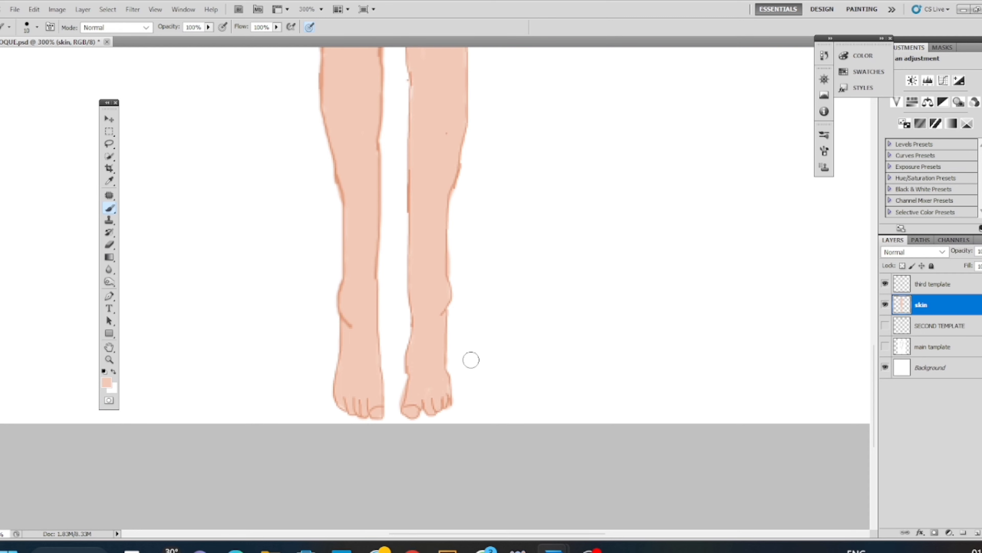
# Fill the unpainted fingers of the lowered left hand with the skin tone.
pyautogui.hotkey('ctrl', '-')
pyautogui.hotkey('ctrl', '-')
pyautogui.hotkey('ctrl', '+')
pyautogui.hotkey('ctrl', '+')
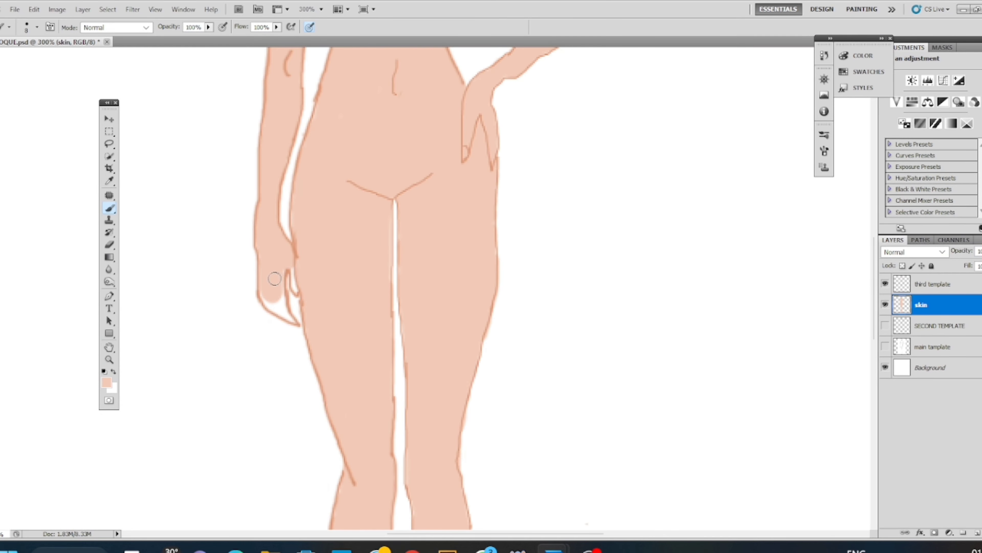
pyautogui.moveTo(274, 278); pyautogui.dragTo(280, 299)
pyautogui.hotkey('ctrl', '-')
pyautogui.hotkey('ctrl', '-')
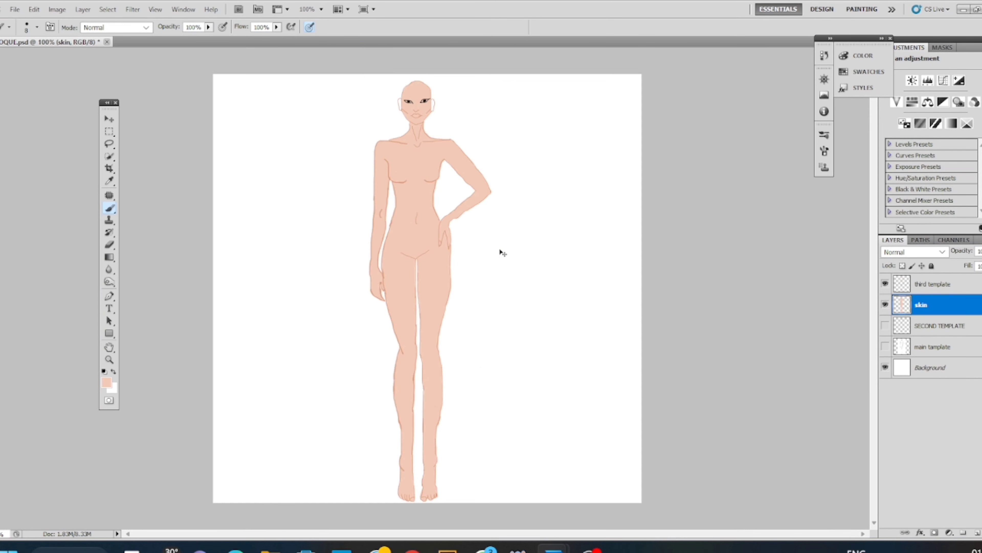
# Fill both ears on the head with the skin tone.
pyautogui.hotkey('ctrl', '+')
pyautogui.hotkey('ctrl', '+')
pyautogui.hotkey('ctrl', '+')
pyautogui.moveTo(458, 77); pyautogui.dragTo(420, 503)
pyautogui.hotkey('ctrl', '+')
pyautogui.hotkey('ctrl', '+')
pyautogui.moveTo(399, 108); pyautogui.dragTo(431, 193)
pyautogui.moveTo(432, 200)
pyautogui.mouseDown()
pyautogui.moveTo(430, 192)
pyautogui.moveTo(432, 244)
pyautogui.mouseUp()
pyautogui.moveTo(244, 179)
pyautogui.mouseDown()
pyautogui.moveTo(238, 203)
pyautogui.moveTo(253, 213)
pyautogui.mouseUp()
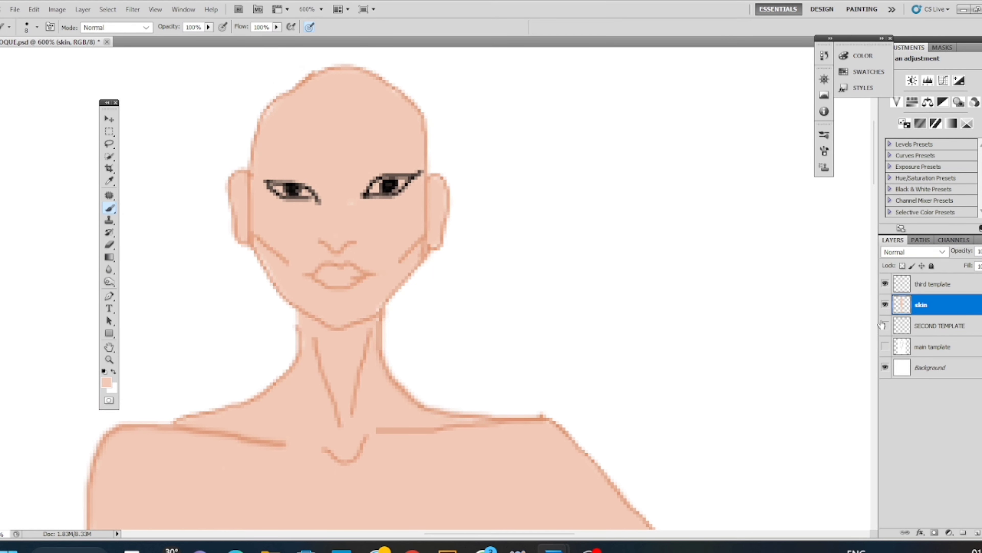
# Set the foreground colour to black and draw the right eyebrow with a thin brush.
pyautogui.click(106, 382)
pyautogui.click(488, 285)
pyautogui.click(603, 143)
pyautogui.moveTo(354, 180)
pyautogui.mouseDown()
pyautogui.moveTo(375, 165)
pyautogui.moveTo(415, 162)
pyautogui.mouseUp()
# Draw the left eyebrow in black, undoing and redrawing it until it arches above the eye.
pyautogui.moveTo(316, 177); pyautogui.dragTo(264, 170)
pyautogui.hotkey('ctrl', 'alt', 'z')
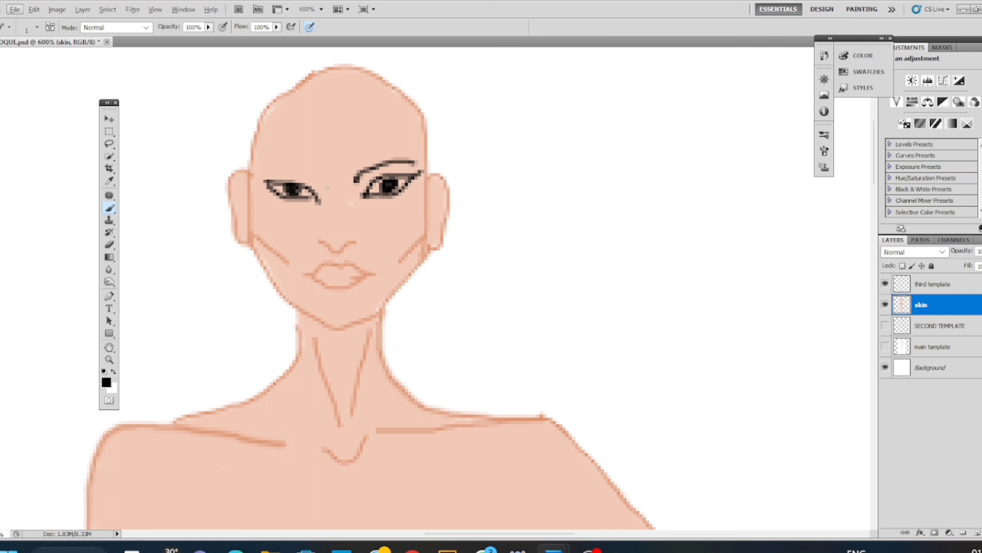
pyautogui.moveTo(327, 185); pyautogui.dragTo(262, 166)
pyautogui.hotkey('ctrl', 'alt', 'z')
pyautogui.moveTo(327, 185)
pyautogui.mouseDown()
pyautogui.moveTo(300, 167)
pyautogui.moveTo(262, 166)
pyautogui.mouseUp()
pyautogui.hotkey('ctrl', 'alt', 'z')
pyautogui.moveTo(327, 184)
pyautogui.mouseDown()
pyautogui.moveTo(298, 166)
pyautogui.moveTo(261, 165)
pyautogui.mouseUp()
# Set the foreground colour to a vivid orange-red and fill the lips with a small brush.
pyautogui.click(106, 381)
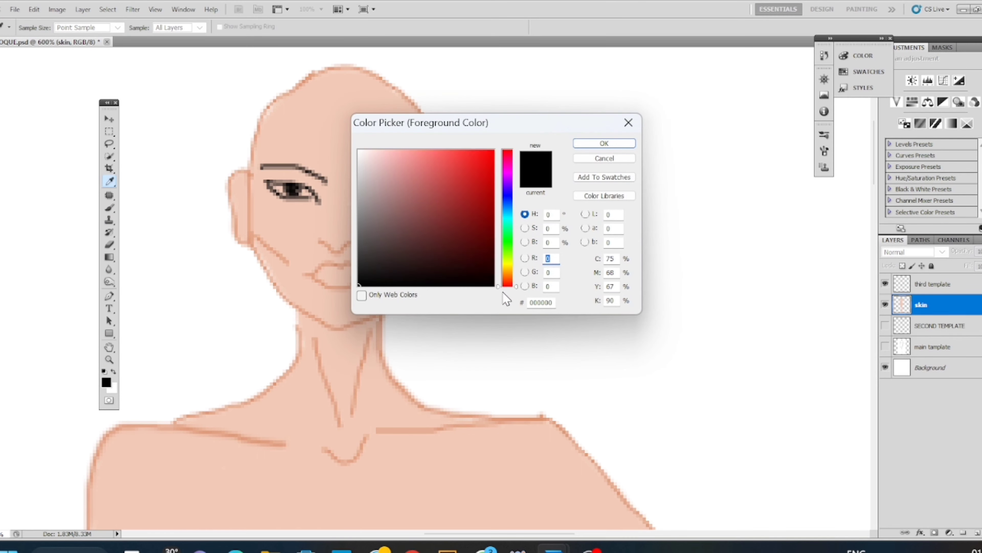
pyautogui.click(507, 281)
pyautogui.click(494, 151)
pyautogui.click(623, 145)
pyautogui.moveTo(328, 273)
pyautogui.mouseDown()
pyautogui.moveTo(317, 277)
pyautogui.moveTo(349, 278)
pyautogui.mouseUp()
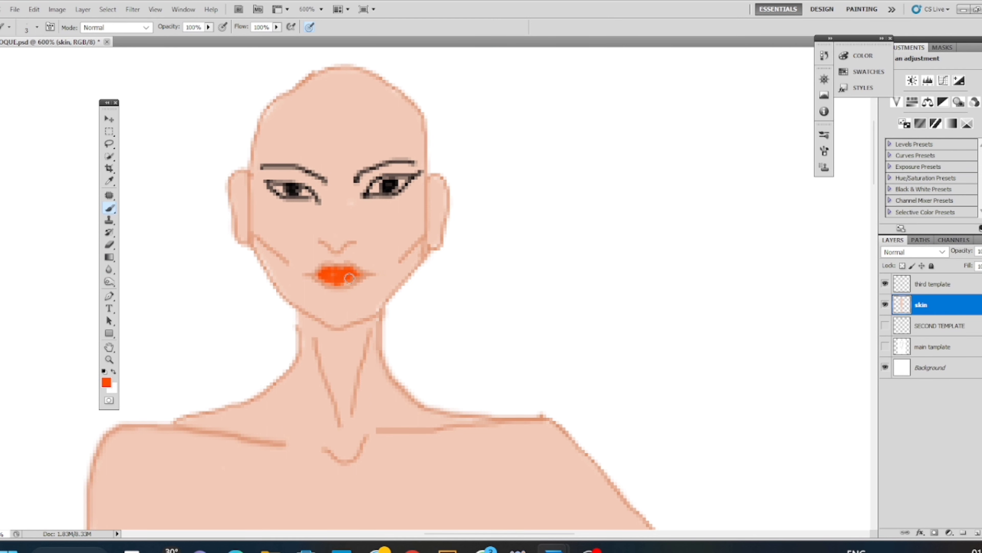
pyautogui.hotkey('ctrl', '1')
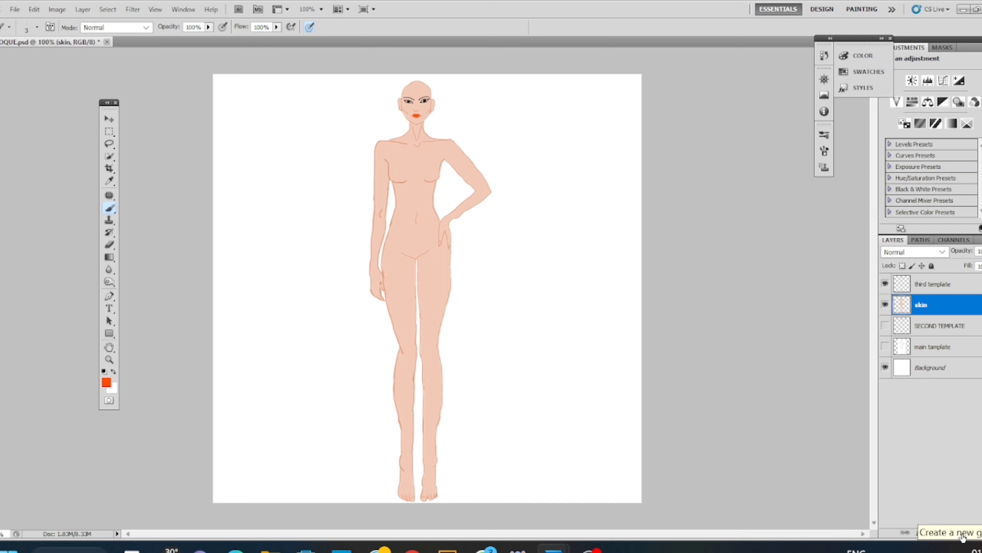
# Paint black briefs and a black strapless sweetheart top on a new layer named cloth above the skin layer.
pyautogui.click(977, 533)
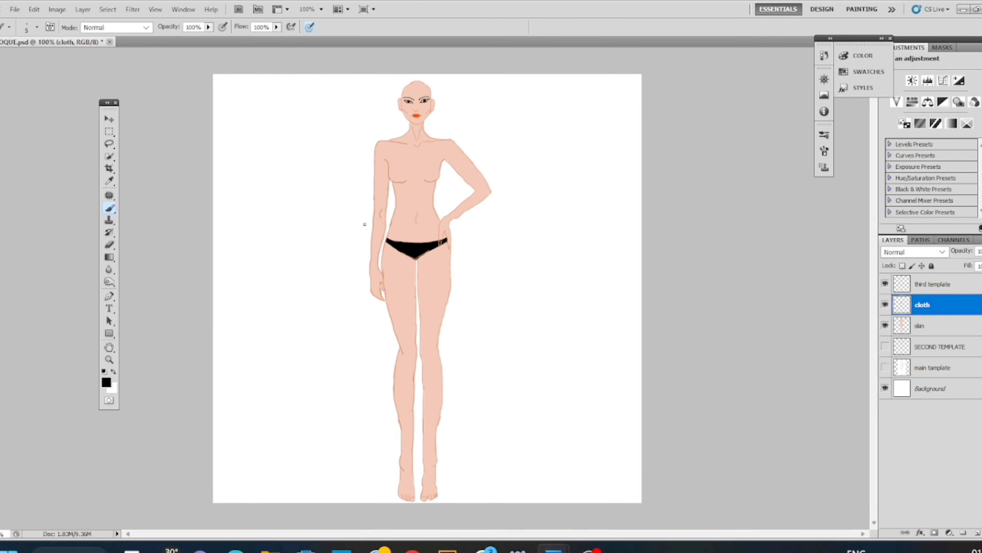
pyautogui.hotkey('ctrl', '+')
pyautogui.hotkey('ctrl', '+')
pyautogui.moveTo(683, 327); pyautogui.dragTo(665, 529)
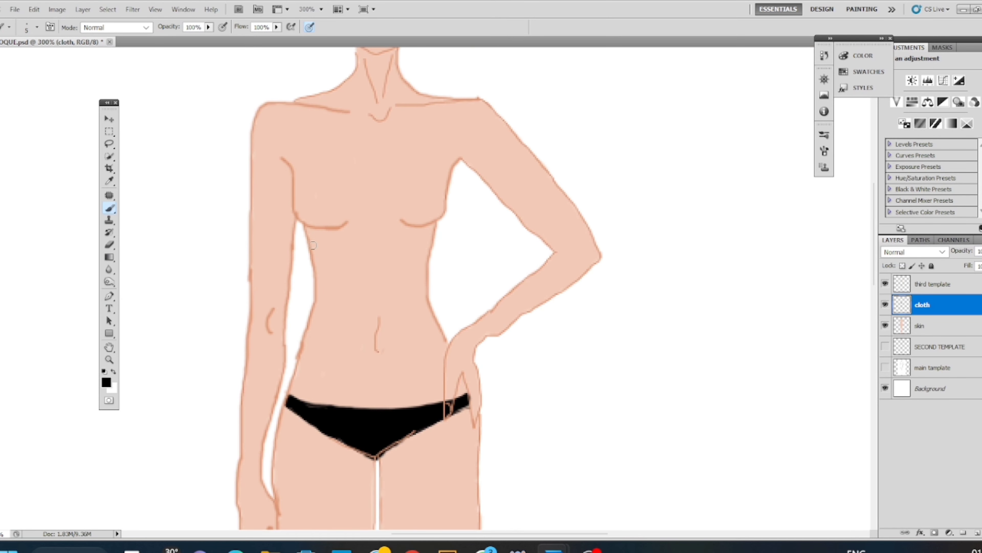
pyautogui.hotkey('ctrl', 'alt', 'z')
pyautogui.hotkey('ctrl', 'alt', 'z')
pyautogui.moveTo(311, 244); pyautogui.dragTo(430, 243)
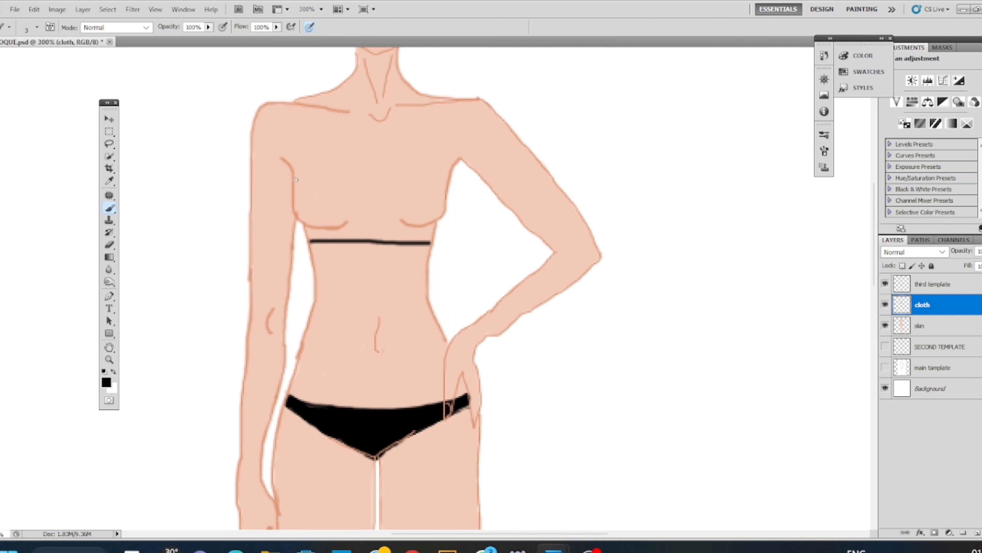
pyautogui.moveTo(300, 167)
pyautogui.mouseDown()
pyautogui.moveTo(374, 212)
pyautogui.moveTo(393, 171)
pyautogui.moveTo(443, 164)
pyautogui.moveTo(419, 164)
pyautogui.moveTo(383, 206)
pyautogui.moveTo(420, 180)
pyautogui.moveTo(383, 223)
pyautogui.moveTo(442, 167)
pyautogui.moveTo(422, 227)
pyautogui.moveTo(403, 229)
pyautogui.moveTo(417, 234)
pyautogui.moveTo(314, 174)
pyautogui.moveTo(332, 177)
pyautogui.moveTo(363, 207)
pyautogui.moveTo(303, 174)
pyautogui.moveTo(301, 205)
pyautogui.moveTo(320, 192)
pyautogui.moveTo(366, 211)
pyautogui.moveTo(393, 190)
pyautogui.moveTo(310, 231)
pyautogui.moveTo(389, 232)
pyautogui.moveTo(308, 234)
pyautogui.mouseUp()
pyautogui.click(110, 245)
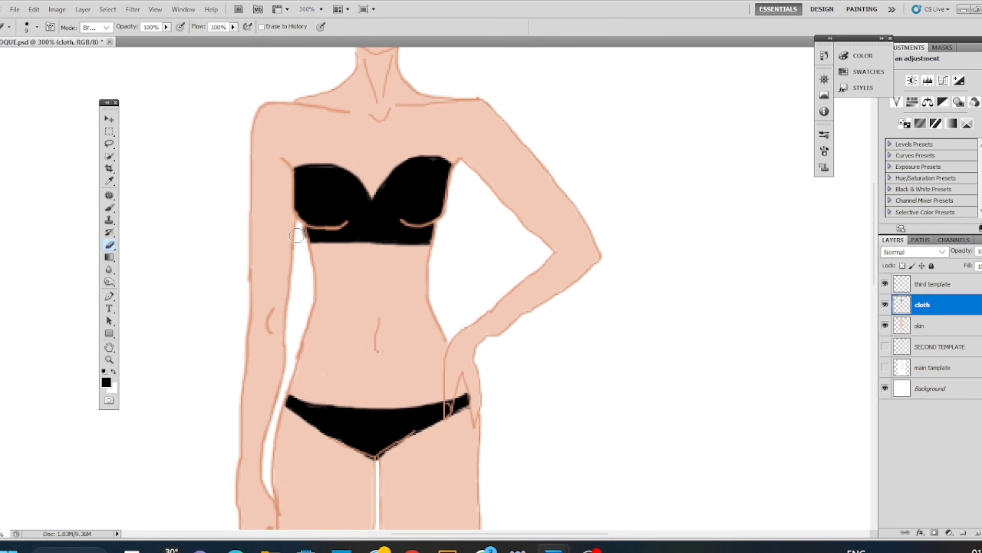
pyautogui.hotkey('ctrl', '1')
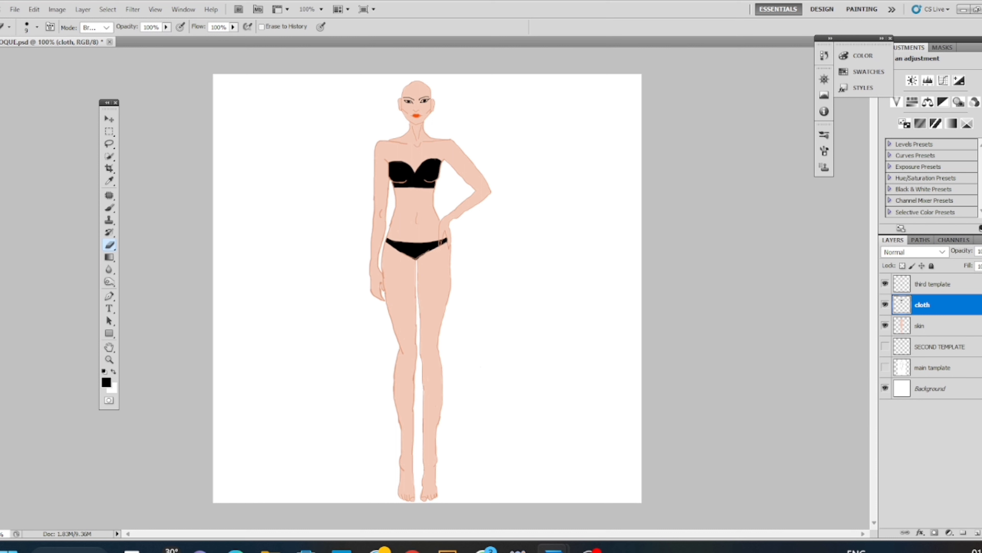
# Add a layer named eyes below the cloth layer, clipped to the skin layer, and whiten the eyes on it.
pyautogui.click(976, 532)
pyautogui.moveTo(932, 303); pyautogui.dragTo(934, 341)
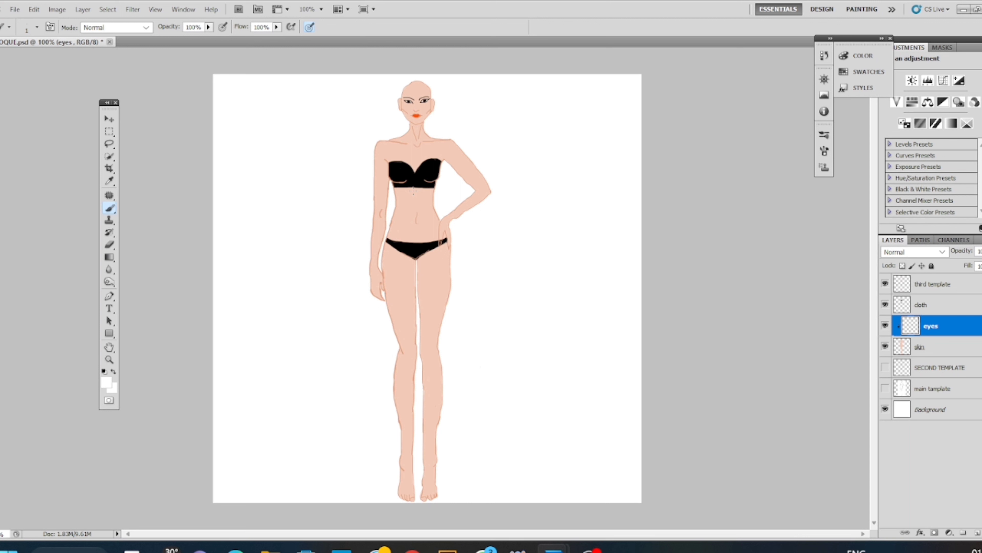
# Set the foreground colour to a dusty pink for shading.
pyautogui.click(107, 382)
pyautogui.moveTo(507, 286)
pyautogui.mouseDown()
pyautogui.moveTo(507, 277)
pyautogui.moveTo(507, 286)
pyautogui.mouseUp()
pyautogui.moveTo(387, 156)
pyautogui.mouseDown()
pyautogui.moveTo(399, 185)
pyautogui.moveTo(412, 183)
pyautogui.moveTo(412, 207)
pyautogui.moveTo(399, 174)
pyautogui.moveTo(407, 191)
pyautogui.mouseUp()
pyautogui.click(507, 278)
pyautogui.click(394, 177)
pyautogui.click(507, 151)
pyautogui.click(394, 168)
pyautogui.click(604, 143)
# Enlarge the brush to 4 px and try a dusty pink shading stroke along the right side of the nose.
pyautogui.hotkey('ctrl', '+')
pyautogui.hotkey('ctrl', '+')
pyautogui.hotkey('ctrl', '+')
pyautogui.hotkey('ctrl', '+')
pyautogui.moveTo(422, 97)
pyautogui.mouseDown()
pyautogui.moveTo(458, 328)
pyautogui.moveTo(459, 519)
pyautogui.mouseUp()
pyautogui.hotkey('ctrl', '+')
pyautogui.hotkey('ctrl', '+')
pyautogui.moveTo(445, 255); pyautogui.dragTo(430, 347)
pyautogui.click(824, 134)
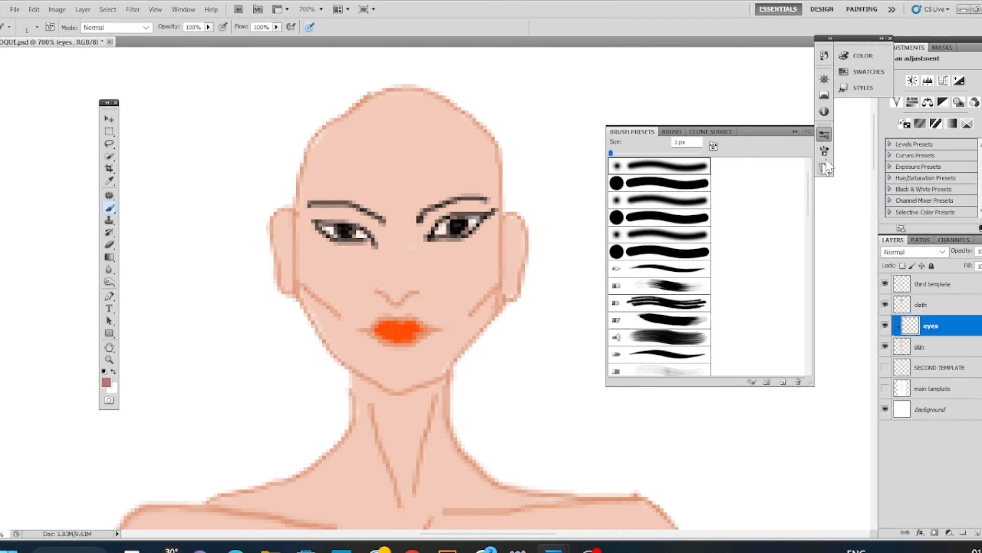
pyautogui.click(795, 131)
pyautogui.press(']')
pyautogui.press(']')
pyautogui.press(']')
pyautogui.moveTo(428, 222)
pyautogui.mouseDown()
pyautogui.moveTo(413, 231)
pyautogui.moveTo(416, 280)
pyautogui.mouseUp()
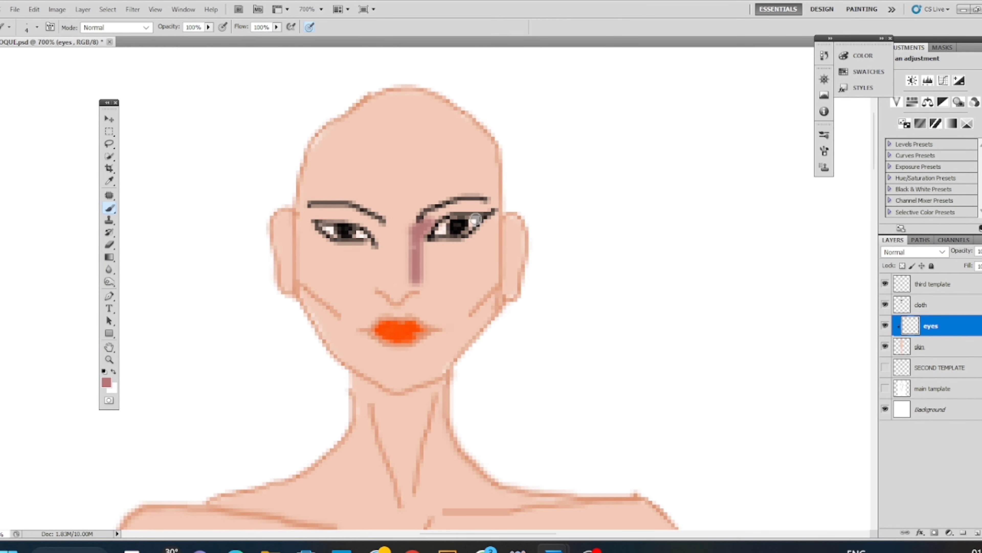
pyautogui.hotkey('ctrl', 'z')
# Choose a lighter peach foreground colour, lower the brush opacity to 67%, and shade the nose's right side up to the brow.
pyautogui.click(107, 382)
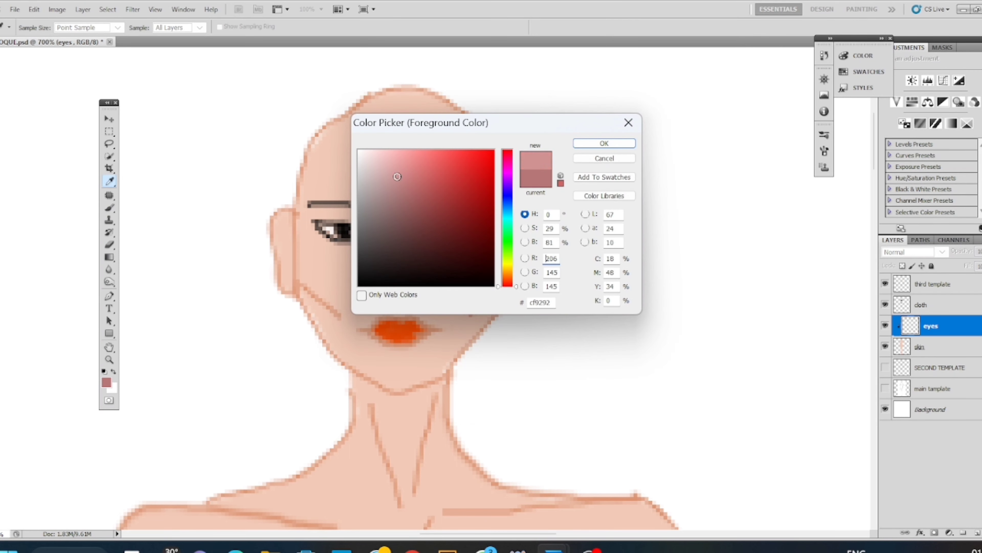
pyautogui.moveTo(397, 177)
pyautogui.mouseDown()
pyautogui.moveTo(393, 151)
pyautogui.moveTo(423, 158)
pyautogui.moveTo(413, 163)
pyautogui.mouseUp()
pyautogui.click(504, 280)
pyautogui.click(604, 143)
pyautogui.click(208, 27)
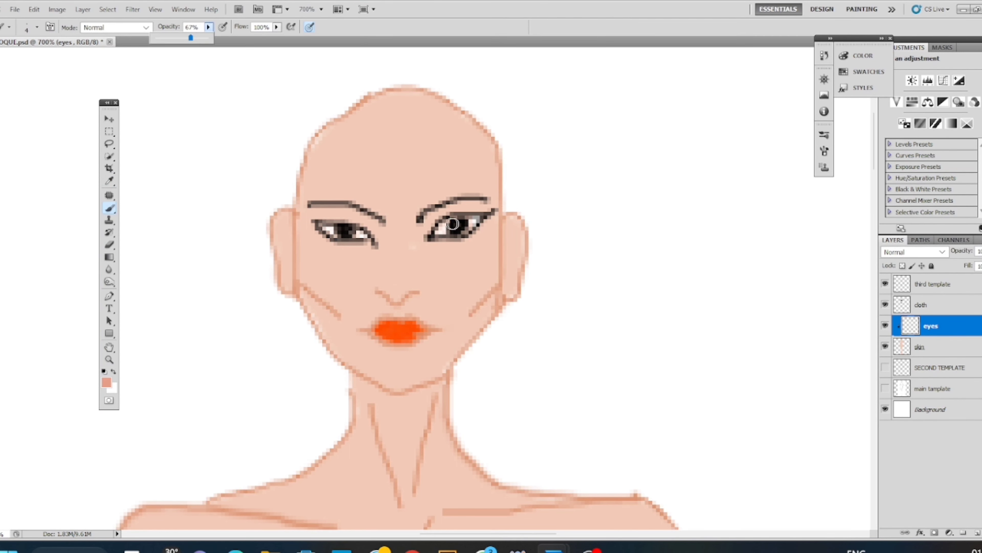
pyautogui.moveTo(422, 223); pyautogui.dragTo(414, 277)
pyautogui.moveTo(420, 224); pyautogui.dragTo(420, 288)
pyautogui.hotkey('ctrl', 'z')
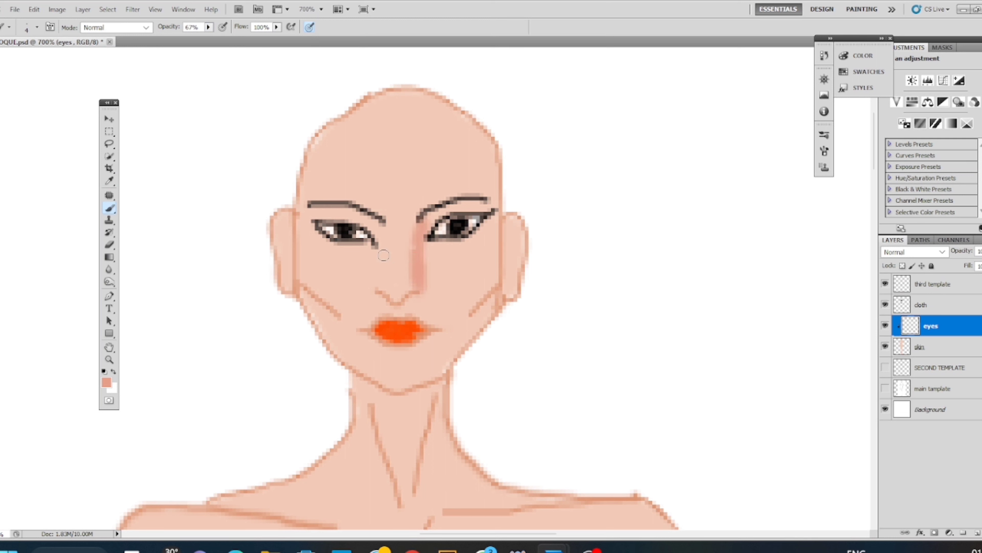
pyautogui.moveTo(422, 224); pyautogui.dragTo(447, 205)
# Shade the left side of the nose and brow at 50% brush opacity, and erase the excess along the nose bridge.
pyautogui.moveTo(349, 208); pyautogui.dragTo(388, 287)
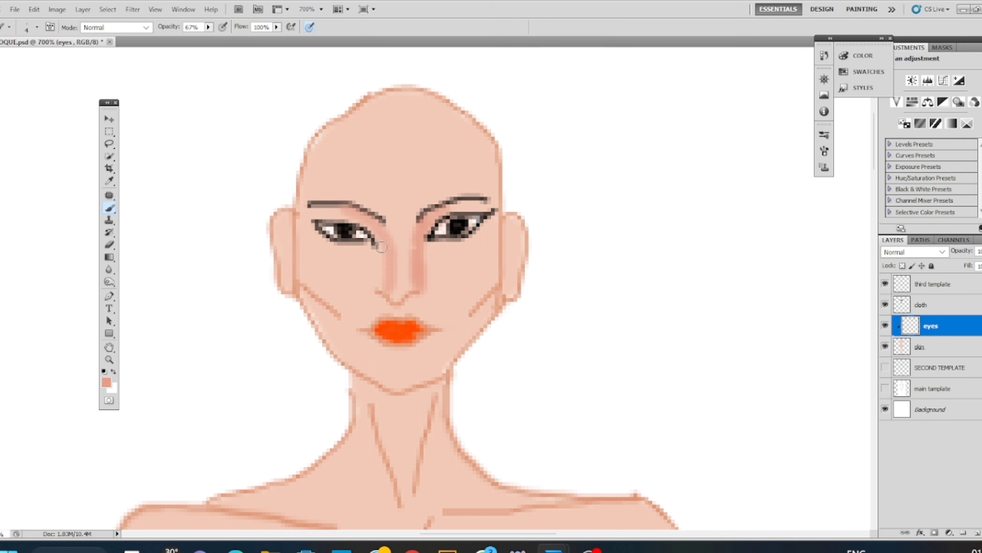
pyautogui.moveTo(378, 237); pyautogui.dragTo(384, 285)
pyautogui.hotkey('ctrl', 'alt', 'z')
pyautogui.hotkey('ctrl', 'alt', 'z')
pyautogui.moveTo(208, 27); pyautogui.dragTo(200, 39)
pyautogui.moveTo(346, 209); pyautogui.dragTo(383, 287)
pyautogui.moveTo(370, 221); pyautogui.dragTo(383, 295)
pyautogui.press('e')
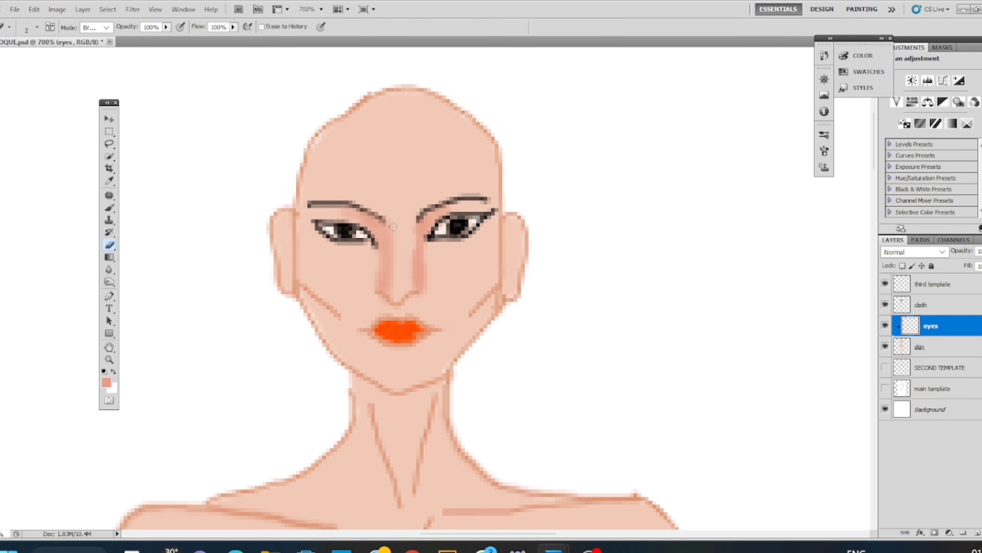
pyautogui.moveTo(392, 226)
pyautogui.mouseDown()
pyautogui.moveTo(388, 290)
pyautogui.moveTo(388, 252)
pyautogui.moveTo(414, 287)
pyautogui.moveTo(422, 234)
pyautogui.moveTo(413, 281)
pyautogui.mouseUp()
# Lower the brush opacity to 36% and try shading both sides of the face with a 9 px brush.
pyautogui.click(108, 208)
pyautogui.press(']')
pyautogui.press(']')
pyautogui.press(']')
pyautogui.press(']')
pyautogui.press(']')
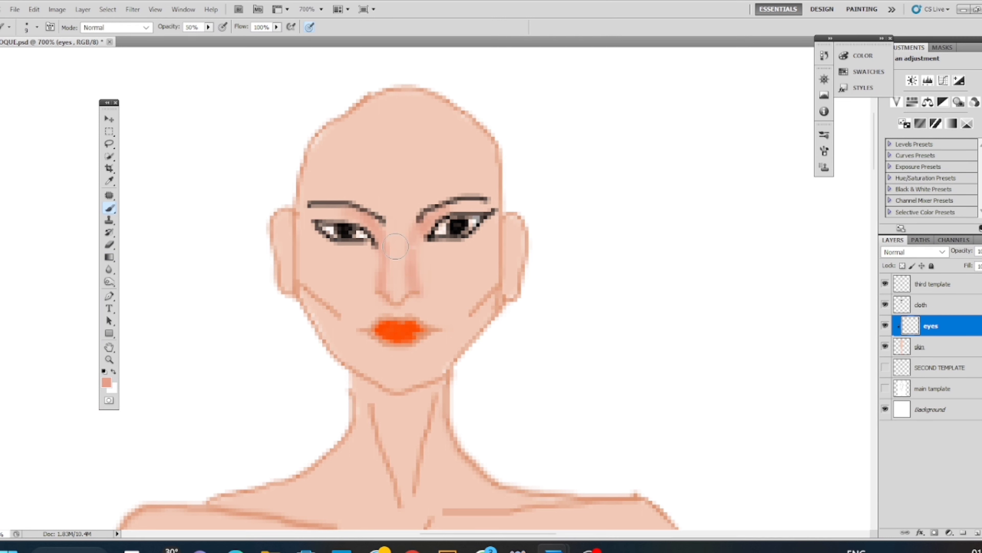
pyautogui.click(208, 27)
pyautogui.moveTo(210, 37); pyautogui.dragTo(201, 37)
pyautogui.moveTo(486, 199)
pyautogui.mouseDown()
pyautogui.moveTo(460, 341)
pyautogui.moveTo(439, 363)
pyautogui.mouseUp()
pyautogui.moveTo(310, 200); pyautogui.dragTo(389, 391)
pyautogui.moveTo(487, 260); pyautogui.dragTo(440, 350)
pyautogui.moveTo(310, 193)
pyautogui.mouseDown()
pyautogui.moveTo(305, 234)
pyautogui.moveTo(365, 356)
pyautogui.mouseUp()
pyautogui.hotkey('ctrl', 'alt', 'z')
pyautogui.hotkey('ctrl', 'alt', 'z')
pyautogui.hotkey('ctrl', 'alt', 'z')
pyautogui.hotkey('ctrl', 'alt', 'z')
# Reduce the brush to 6 px and shade both sides of the face along the cheeks and jawline.
pyautogui.press('[')
pyautogui.press('[')
pyautogui.press('[')
pyautogui.moveTo(493, 224)
pyautogui.mouseDown()
pyautogui.moveTo(491, 278)
pyautogui.moveTo(426, 402)
pyautogui.mouseUp()
pyautogui.moveTo(305, 210); pyautogui.dragTo(402, 387)
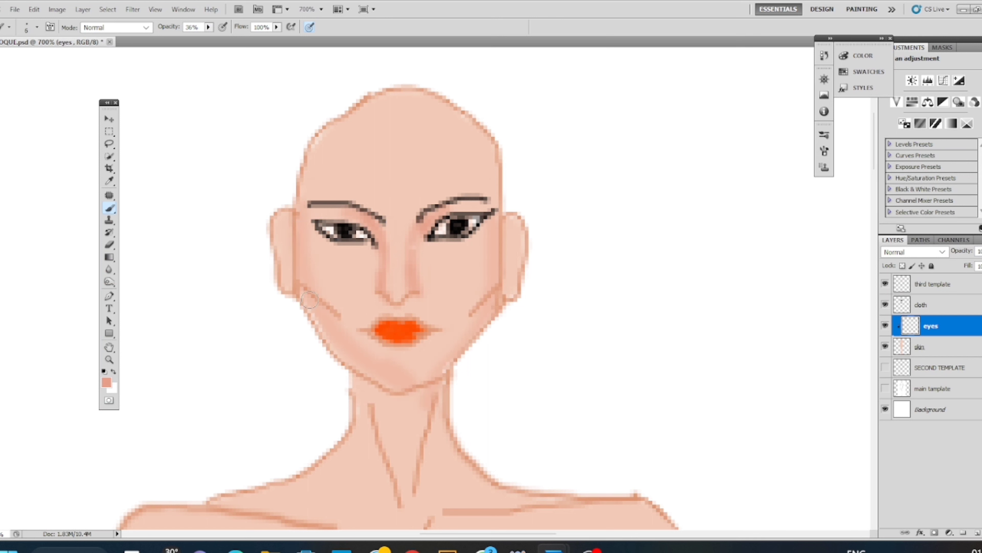
pyautogui.moveTo(312, 304); pyautogui.dragTo(327, 327)
pyautogui.hotkey('ctrl', 'alt', 'z')
pyautogui.hotkey('ctrl', 'alt', 'z')
pyautogui.moveTo(304, 205)
pyautogui.mouseDown()
pyautogui.moveTo(385, 393)
pyautogui.moveTo(447, 340)
pyautogui.mouseUp()
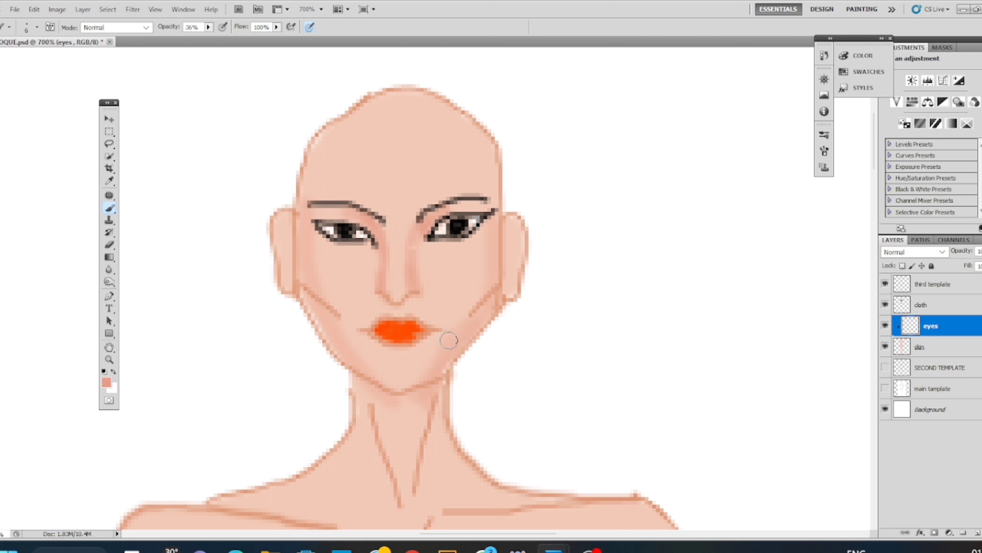
pyautogui.hotkey('ctrl', 'j')
pyautogui.hotkey('ctrl', 'z')
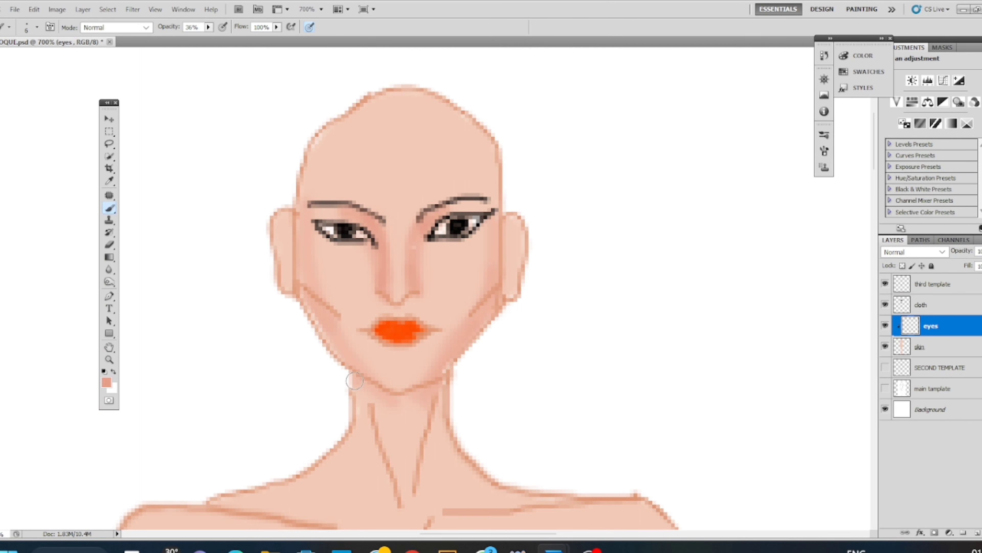
# Shade under the chin, down both sides of the neck and along both collarbones, and clean the neck's right edge.
pyautogui.moveTo(354, 381)
pyautogui.mouseDown()
pyautogui.moveTo(436, 388)
pyautogui.moveTo(386, 443)
pyautogui.moveTo(440, 379)
pyautogui.mouseUp()
pyautogui.hotkey('ctrl', 'z')
pyautogui.moveTo(366, 374)
pyautogui.mouseDown()
pyautogui.moveTo(368, 196)
pyautogui.moveTo(364, 281)
pyautogui.moveTo(335, 331)
pyautogui.moveTo(242, 331)
pyautogui.mouseUp()
pyautogui.moveTo(318, 330); pyautogui.dragTo(236, 326)
pyautogui.moveTo(437, 228)
pyautogui.mouseDown()
pyautogui.moveTo(432, 261)
pyautogui.moveTo(536, 335)
pyautogui.mouseUp()
pyautogui.moveTo(450, 258)
pyautogui.mouseDown()
pyautogui.moveTo(518, 325)
pyautogui.moveTo(565, 334)
pyautogui.mouseUp()
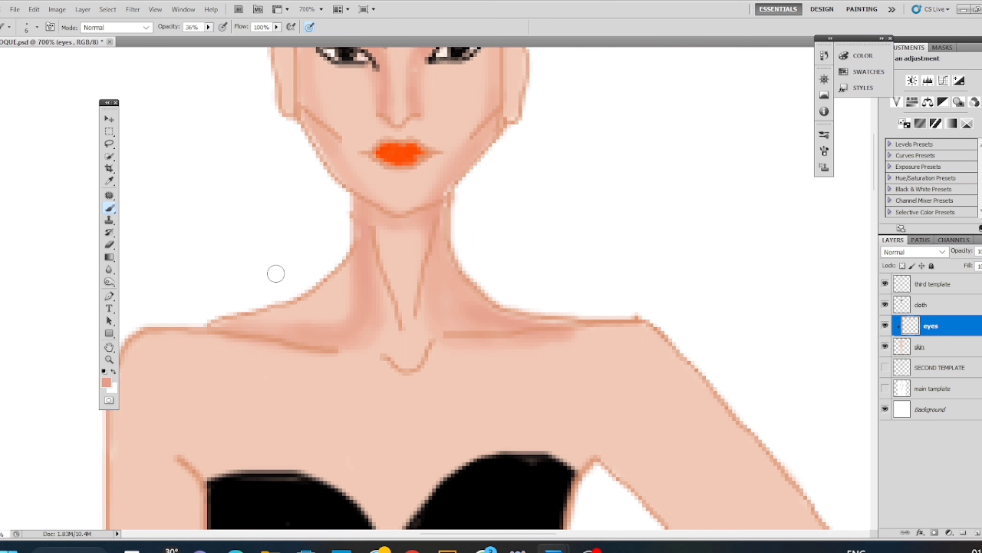
pyautogui.click(109, 244)
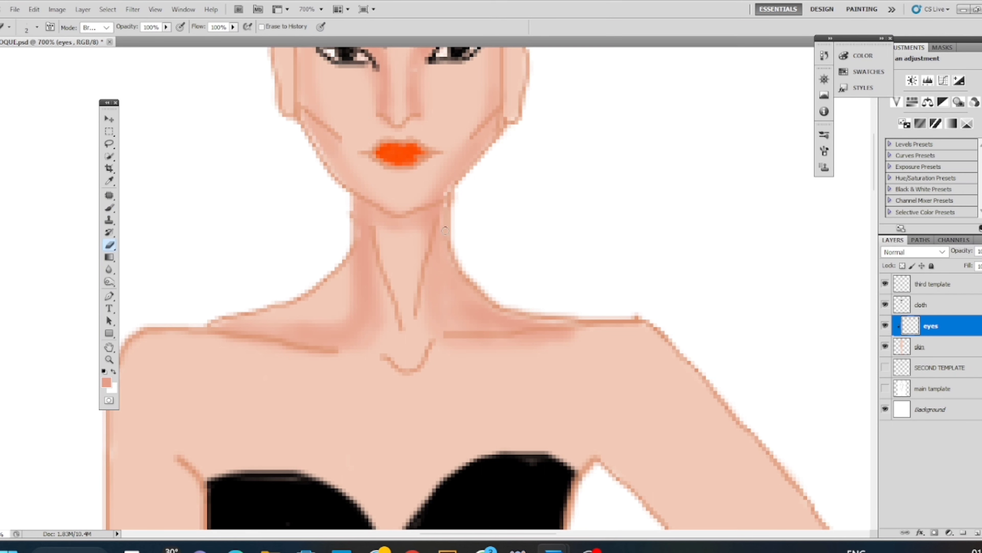
pyautogui.click(109, 208)
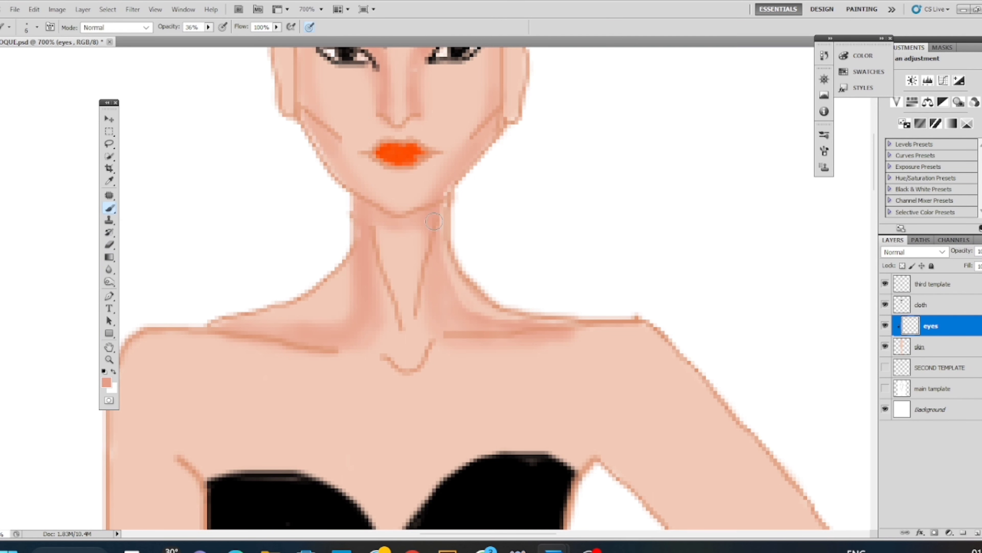
# Shade the tops of both shoulders and the outer edges of both upper arms.
pyautogui.scroll(-5, 397, 457)
pyautogui.moveTo(542, 157)
pyautogui.mouseDown()
pyautogui.moveTo(704, 223)
pyautogui.moveTo(740, 262)
pyautogui.mouseUp()
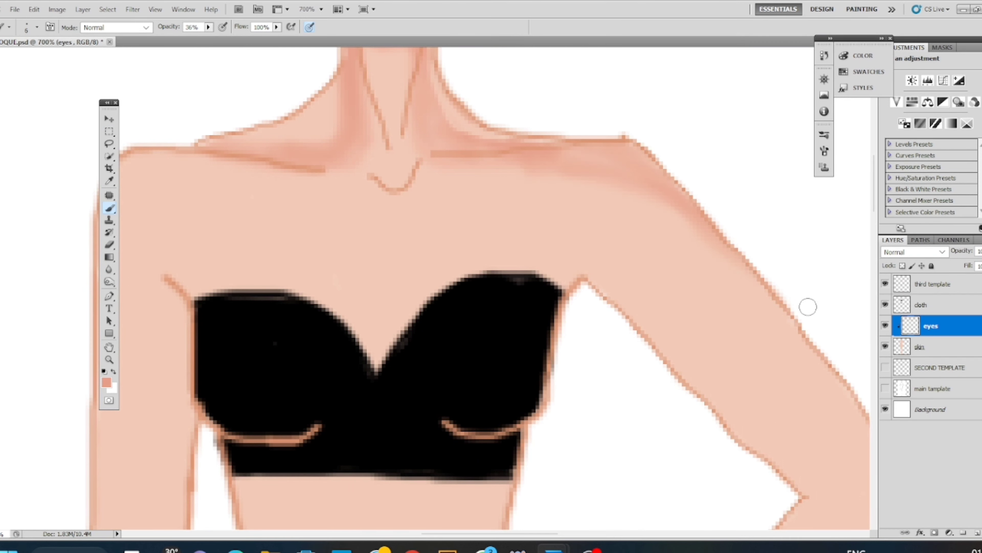
pyautogui.moveTo(386, 232); pyautogui.dragTo(530, 194)
pyautogui.moveTo(284, 123)
pyautogui.mouseDown()
pyautogui.moveTo(250, 200)
pyautogui.moveTo(252, 251)
pyautogui.mouseUp()
pyautogui.moveTo(445, 136); pyautogui.dragTo(251, 284)
# Paint a V-shaped cleavage shadow above the centre of the black top.
pyautogui.moveTo(489, 217); pyautogui.dragTo(516, 312)
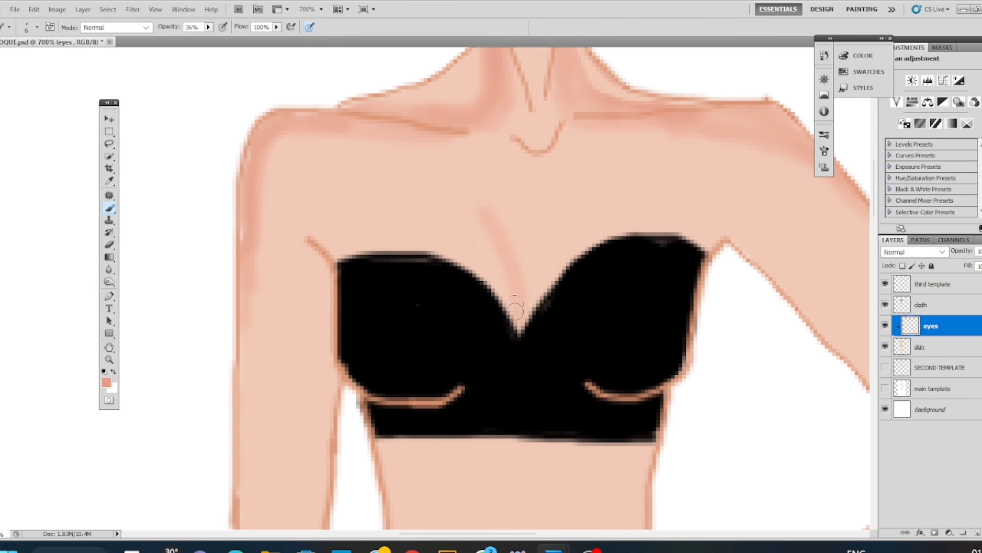
pyautogui.moveTo(466, 202); pyautogui.dragTo(503, 290)
pyautogui.moveTo(565, 198)
pyautogui.mouseDown()
pyautogui.moveTo(544, 268)
pyautogui.moveTo(540, 232)
pyautogui.moveTo(525, 313)
pyautogui.mouseUp()
pyautogui.moveTo(541, 214); pyautogui.dragTo(521, 298)
pyautogui.moveTo(447, 202); pyautogui.dragTo(479, 231)
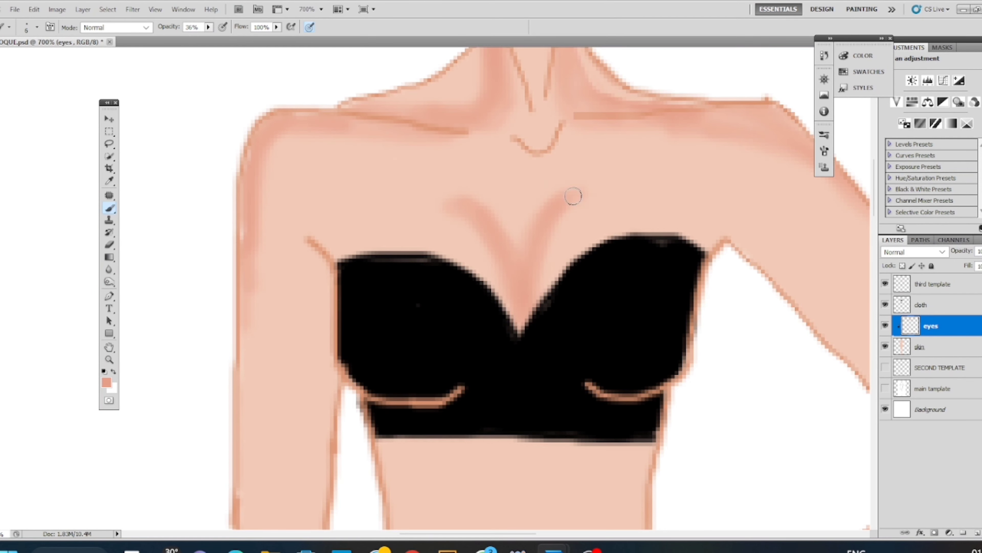
# Shade the right and left sides of the waist from the top's hem down to the hips.
pyautogui.moveTo(638, 441)
pyautogui.mouseDown()
pyautogui.moveTo(649, 125)
pyautogui.moveTo(698, 395)
pyautogui.mouseUp()
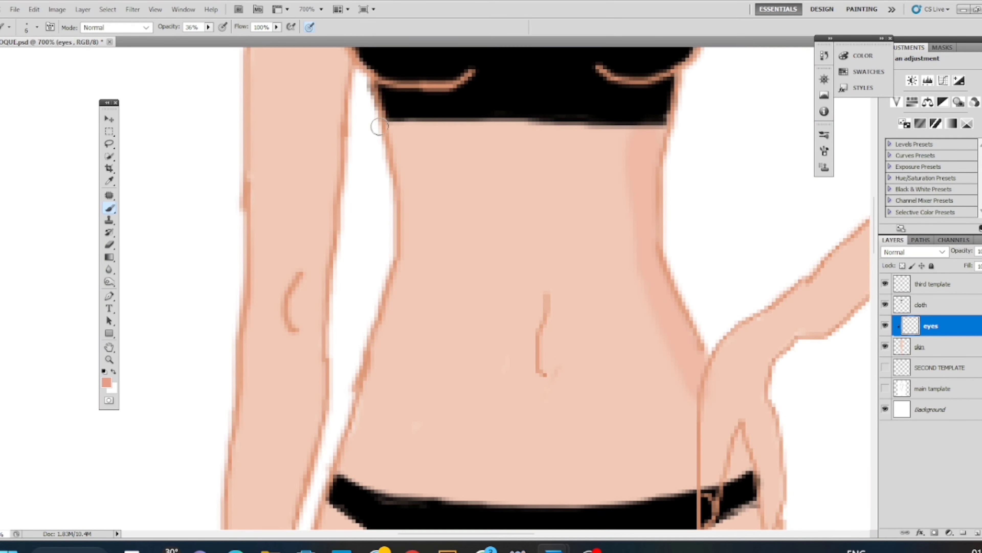
pyautogui.moveTo(379, 128); pyautogui.dragTo(352, 457)
pyautogui.moveTo(394, 216)
pyautogui.mouseDown()
pyautogui.moveTo(398, 301)
pyautogui.moveTo(381, 368)
pyautogui.mouseUp()
pyautogui.moveTo(381, 305); pyautogui.dragTo(371, 402)
# Enlarge the brush to 15 px and shade the outer and inner edges of the left thigh down to the knee.
pyautogui.moveTo(484, 503); pyautogui.dragTo(499, 50)
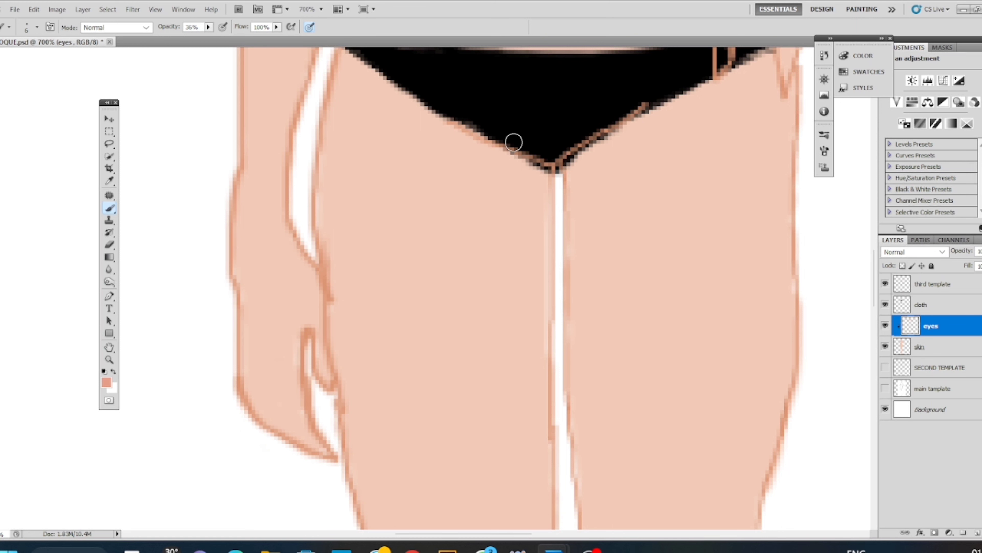
pyautogui.hotkey('ctrl', '-')
pyautogui.hotkey('ctrl', '-')
pyautogui.hotkey('ctrl', '-')
pyautogui.hotkey('ctrl', '-')
pyautogui.hotkey('ctrl', '-')
pyautogui.hotkey('ctrl', '-')
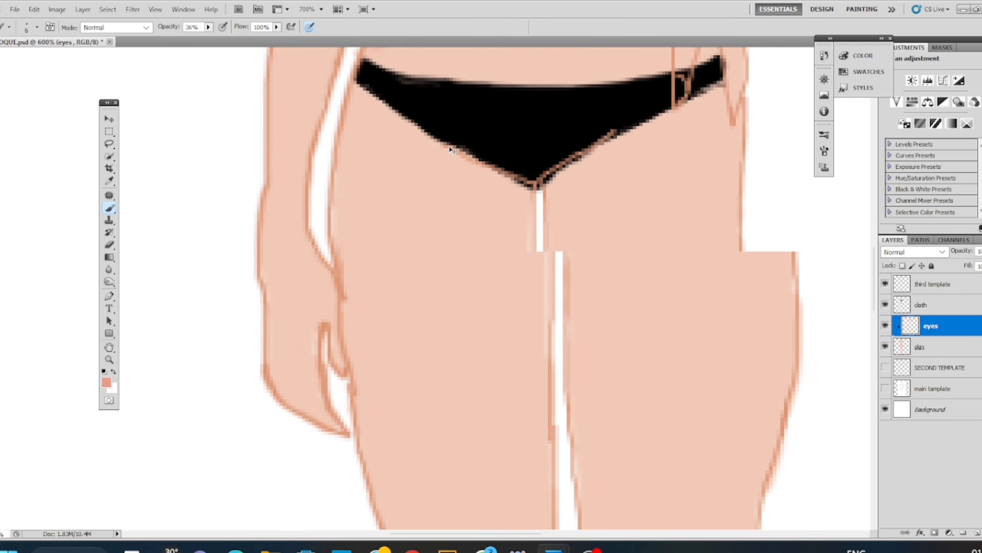
pyautogui.hotkey('ctrl', '+')
pyautogui.hotkey('ctrl', '+')
pyautogui.moveTo(442, 236); pyautogui.dragTo(456, 128)
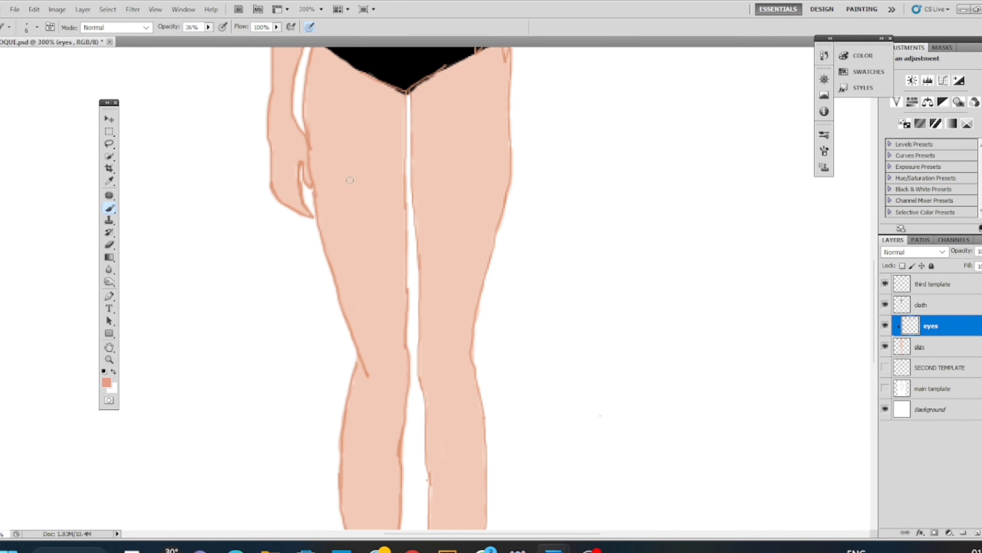
pyautogui.moveTo(353, 139); pyautogui.dragTo(356, 165)
pyautogui.press(']')
pyautogui.press(']')
pyautogui.press(']')
pyautogui.press(']')
pyautogui.press(']')
pyautogui.moveTo(321, 74); pyautogui.dragTo(321, 185)
pyautogui.moveTo(325, 80)
pyautogui.mouseDown()
pyautogui.moveTo(321, 227)
pyautogui.moveTo(379, 428)
pyautogui.mouseUp()
pyautogui.moveTo(403, 122); pyautogui.dragTo(400, 416)
# Shade the inner and outer edges of the right thigh, undoing the extra last stroke.
pyautogui.moveTo(419, 120); pyautogui.dragTo(418, 310)
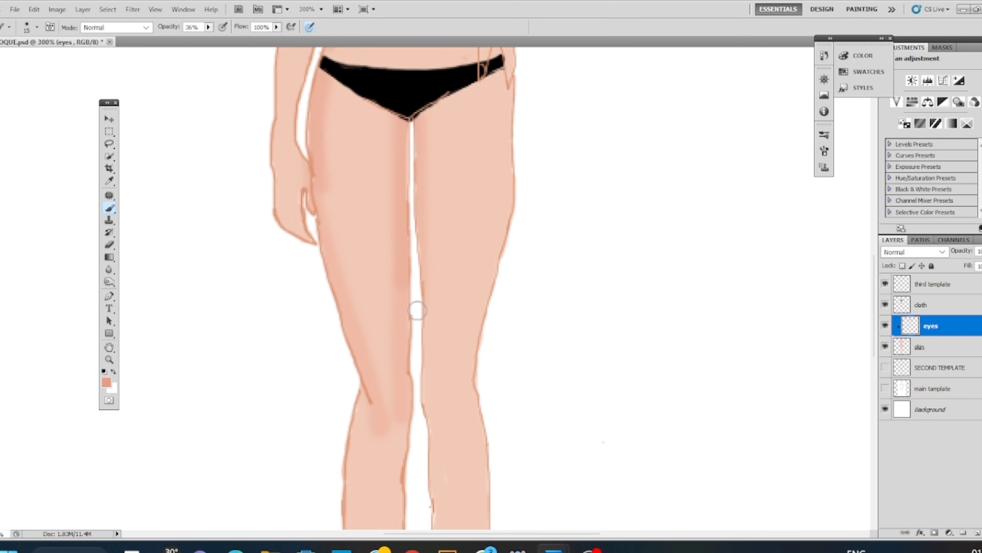
pyautogui.moveTo(498, 80); pyautogui.dragTo(495, 277)
pyautogui.moveTo(495, 169); pyautogui.dragTo(470, 356)
pyautogui.moveTo(382, 135); pyautogui.dragTo(382, 330)
pyautogui.hotkey('ctrl', 'z')
# Shade the knees and the edges of both lower legs down to the ankles.
pyautogui.moveTo(471, 393)
pyautogui.mouseDown()
pyautogui.moveTo(478, 207)
pyautogui.moveTo(487, 423)
pyautogui.mouseUp()
pyautogui.moveTo(437, 221); pyautogui.dragTo(445, 518)
pyautogui.moveTo(446, 433); pyautogui.dragTo(475, 350)
pyautogui.moveTo(395, 137); pyautogui.dragTo(398, 519)
pyautogui.moveTo(434, 164); pyautogui.dragTo(428, 518)
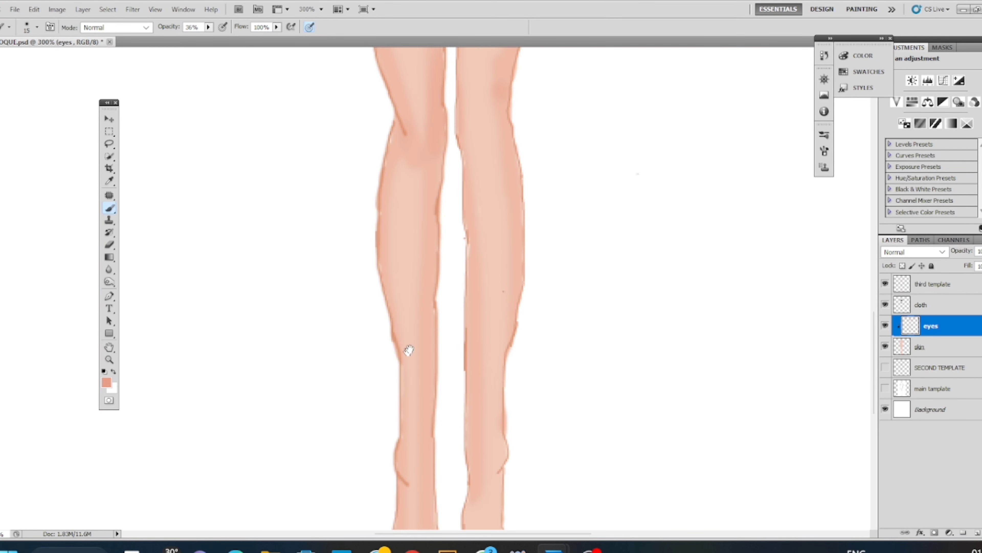
# Shade the lowered left arm along its length down to the hand.
pyautogui.moveTo(408, 350); pyautogui.dragTo(360, 499)
pyautogui.hotkey('ctrl', '0')
pyautogui.hotkey('ctrl', '+')
pyautogui.hotkey('ctrl', '+')
pyautogui.hotkey('ctrl', '+')
pyautogui.moveTo(383, 166); pyautogui.dragTo(467, 497)
pyautogui.moveTo(311, 73); pyautogui.dragTo(294, 370)
pyautogui.moveTo(353, 237)
pyautogui.mouseDown()
pyautogui.moveTo(350, 322)
pyautogui.moveTo(416, 83)
pyautogui.mouseUp()
pyautogui.moveTo(352, 276); pyautogui.dragTo(342, 366)
pyautogui.moveTo(387, 305); pyautogui.dragTo(366, 373)
# Shade the bent right arm down to the hand on the hip, and the lower abdomen above the briefs.
pyautogui.moveTo(549, 112); pyautogui.dragTo(339, 308)
pyautogui.moveTo(495, 112)
pyautogui.mouseDown()
pyautogui.moveTo(540, 161)
pyautogui.moveTo(432, 430)
pyautogui.mouseUp()
pyautogui.moveTo(414, 77)
pyautogui.mouseDown()
pyautogui.moveTo(414, 121)
pyautogui.moveTo(531, 240)
pyautogui.mouseUp()
pyautogui.moveTo(442, 352); pyautogui.dragTo(389, 417)
pyautogui.moveTo(351, 379); pyautogui.dragTo(324, 443)
pyautogui.moveTo(240, 350); pyautogui.dragTo(367, 400)
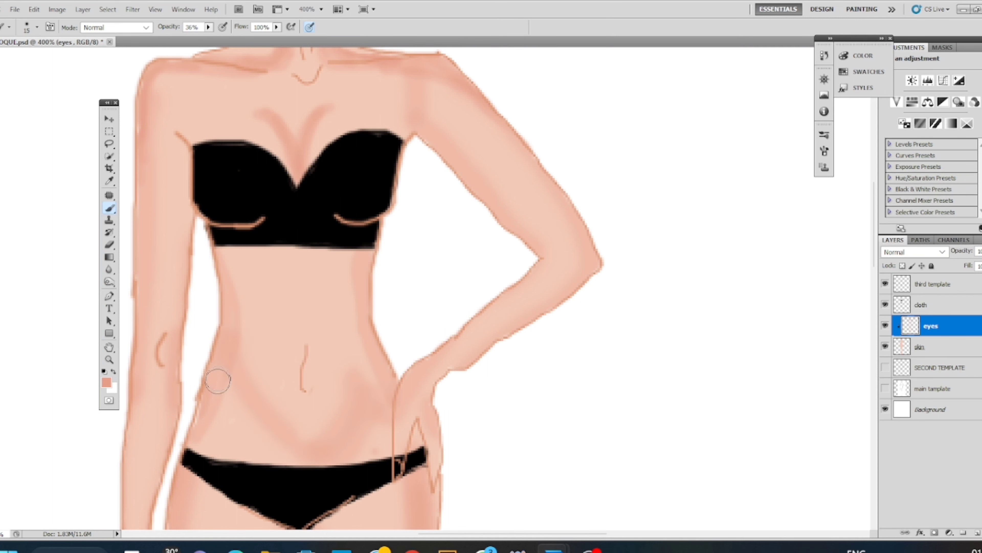
# Shade the side of the waist and the lower abdomen across to the hand on the hip.
pyautogui.moveTo(218, 381); pyautogui.dragTo(394, 446)
pyautogui.hotkey('ctrl', '-')
pyautogui.moveTo(368, 398)
pyautogui.mouseDown()
pyautogui.moveTo(425, 132)
pyautogui.moveTo(401, 305)
pyautogui.mouseUp()
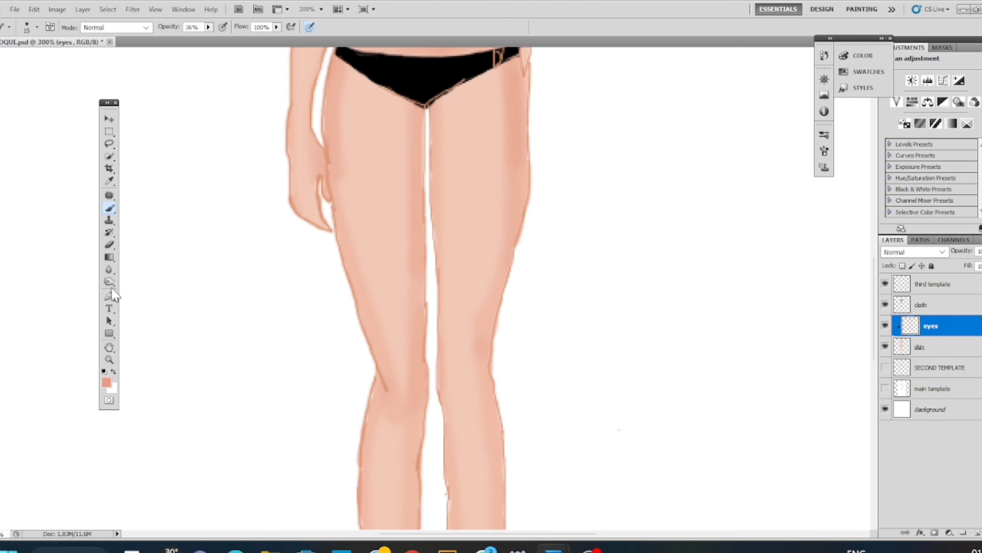
pyautogui.click(109, 244)
pyautogui.click(109, 207)
pyautogui.moveTo(531, 519); pyautogui.dragTo(535, 73)
pyautogui.moveTo(476, 301)
pyautogui.mouseDown()
pyautogui.moveTo(493, 310)
pyautogui.moveTo(453, 298)
pyautogui.moveTo(453, 320)
pyautogui.mouseUp()
pyautogui.hotkey('ctrl', '-')
pyautogui.hotkey('ctrl', '-')
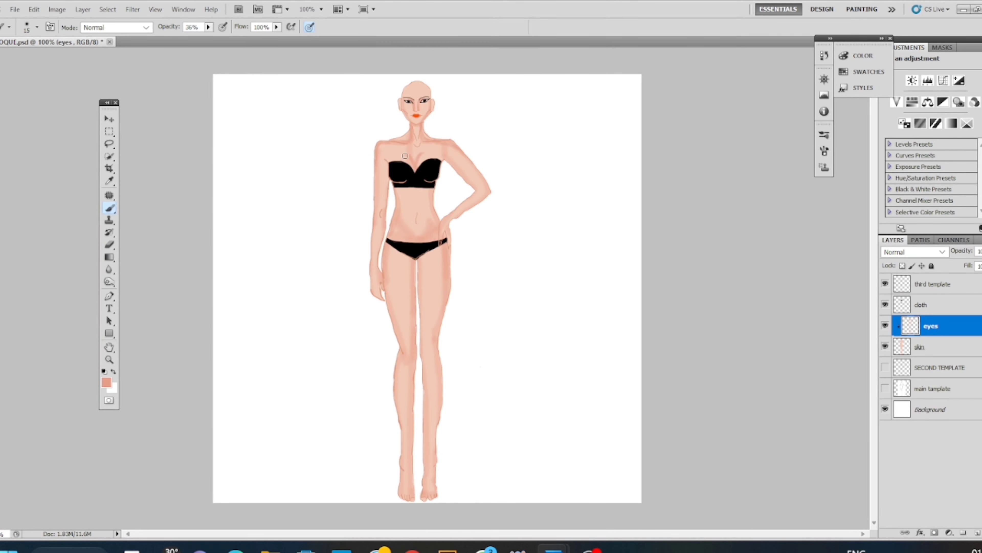
# Shade the chest just above the bra and the skin beside it along the lowered arm.
pyautogui.moveTo(398, 156); pyautogui.dragTo(417, 161)
pyautogui.press('e')
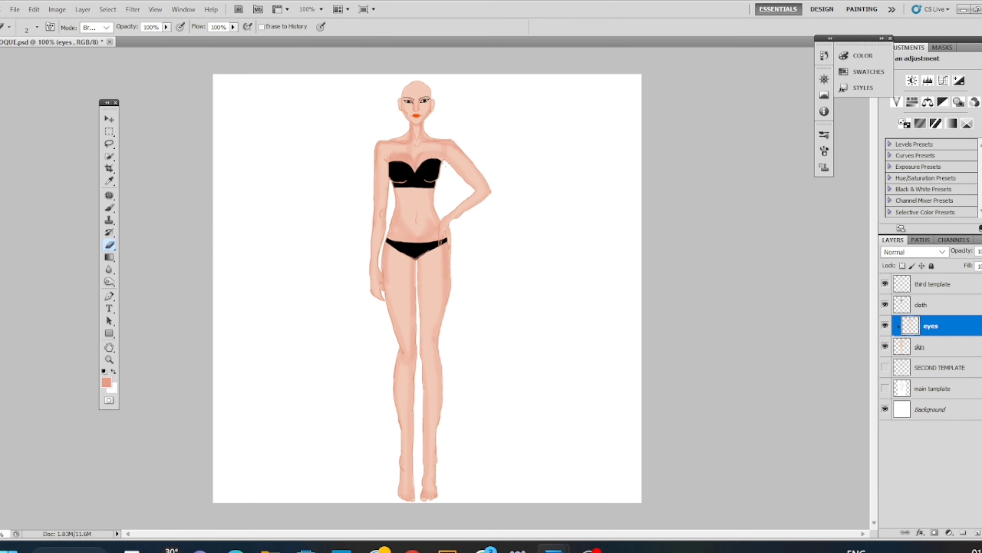
pyautogui.press('b')
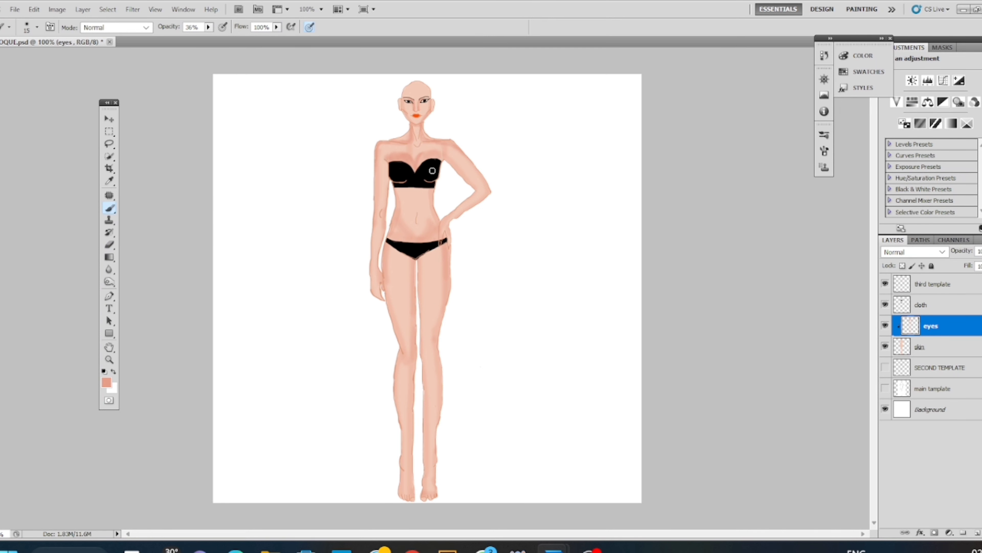
pyautogui.click(109, 245)
pyautogui.click(155, 246)
pyautogui.press('[')
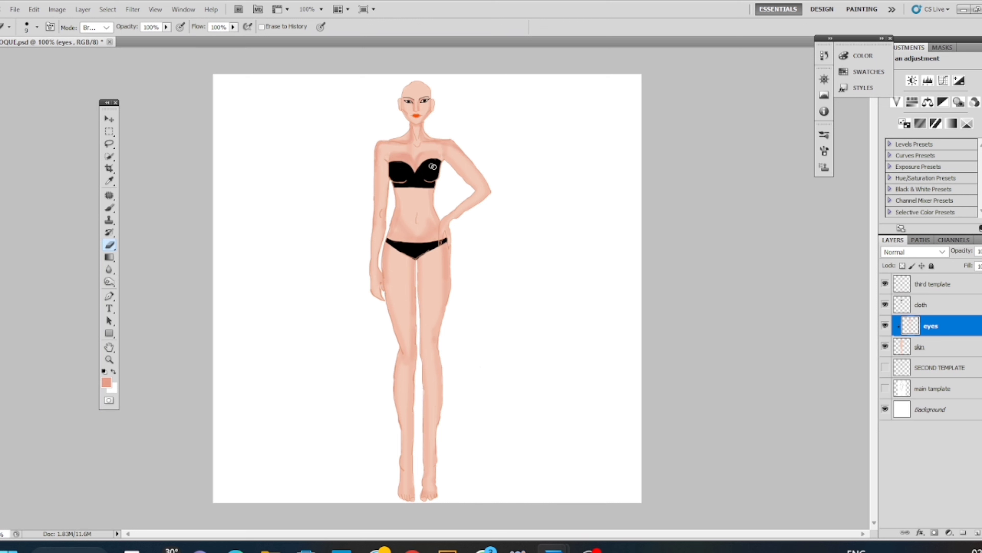
pyautogui.press('b')
pyautogui.moveTo(386, 163); pyautogui.dragTo(386, 198)
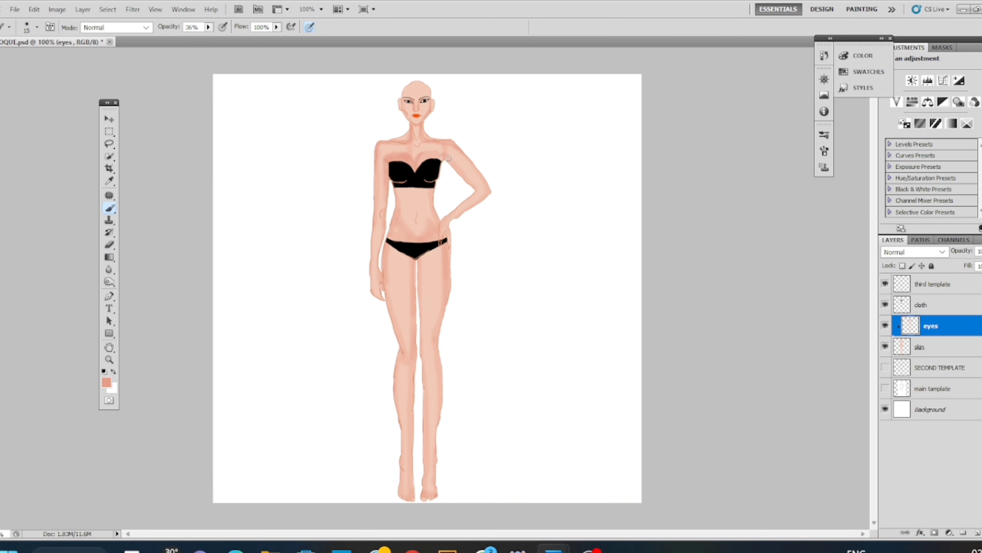
# Set the foreground colour to black and activate the Brush tool.
pyautogui.click(106, 382)
pyautogui.click(360, 285)
pyautogui.click(607, 143)
pyautogui.rightClick(110, 207)
pyautogui.click(148, 208)
# Choose the first soft round brush preset for painting around the head.
pyautogui.hotkey('ctrl', '+')
pyautogui.hotkey('ctrl', '+')
pyautogui.hotkey('ctrl', '+')
pyautogui.hotkey('ctrl', '+')
pyautogui.hotkey('ctrl', '+')
pyautogui.moveTo(583, 58)
pyautogui.mouseDown()
pyautogui.moveTo(623, 243)
pyautogui.moveTo(637, 512)
pyautogui.mouseUp()
pyautogui.click(824, 134)
pyautogui.click(664, 268)
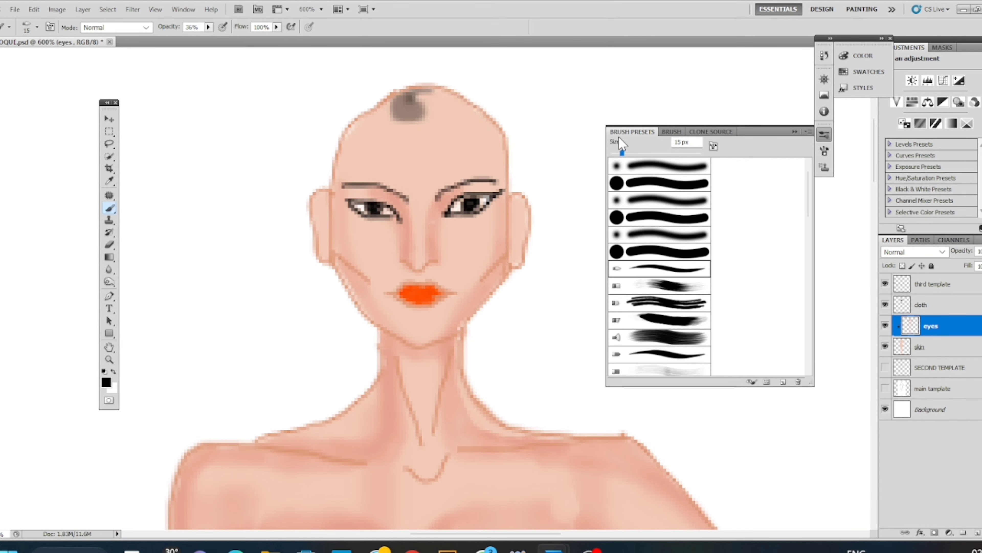
pyautogui.click(657, 166)
pyautogui.click(824, 134)
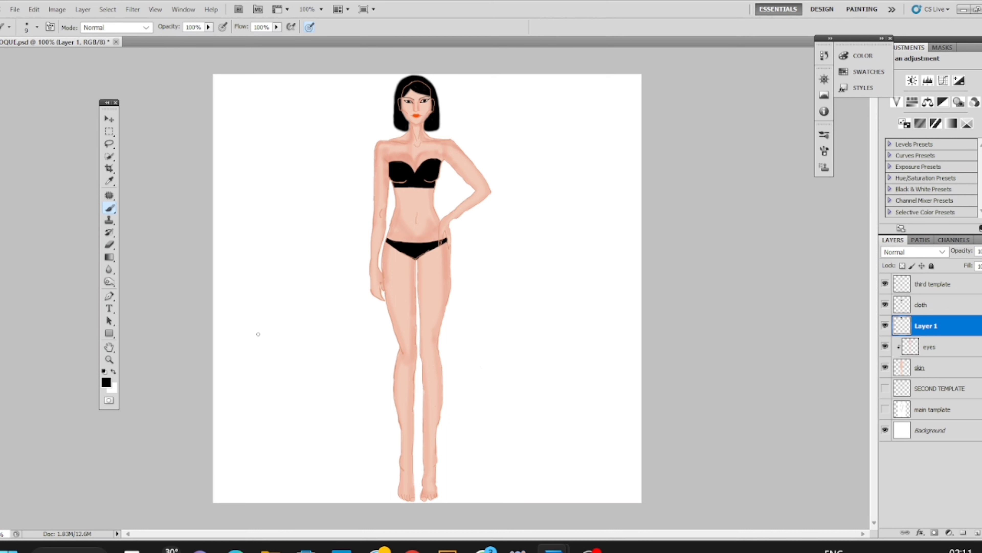
# Toggle the hair layer and the third template outline layer off and on to compare the croquis.
pyautogui.click(885, 325)
pyautogui.click(885, 325)
pyautogui.click(885, 284)
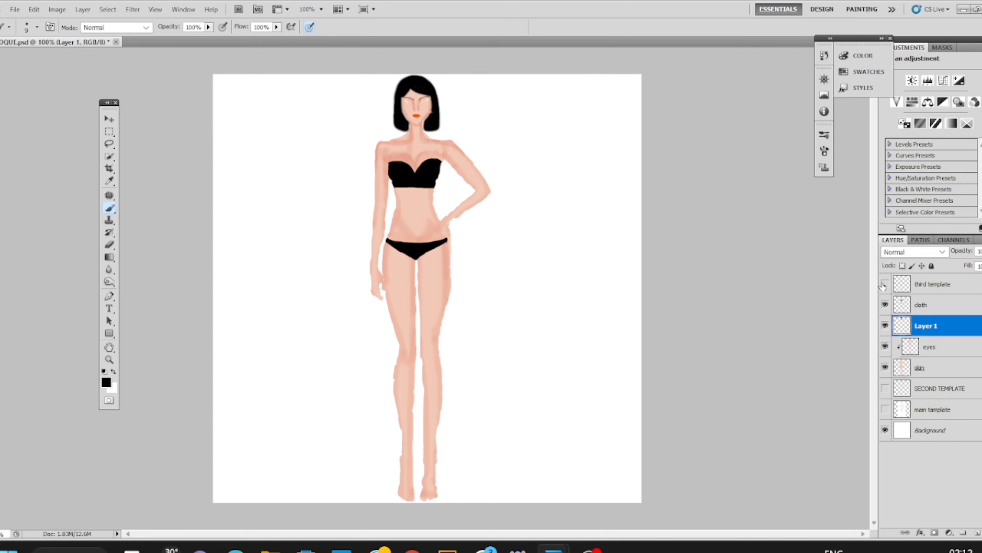
pyautogui.click(885, 284)
pyautogui.click(885, 284)
pyautogui.click(885, 284)
# Erase the head and ear outlines that cross the black hair on the third template layer.
pyautogui.hotkey('ctrl', '+')
pyautogui.hotkey('ctrl', '+')
pyautogui.hotkey('ctrl', '+')
pyautogui.hotkey('ctrl', '+')
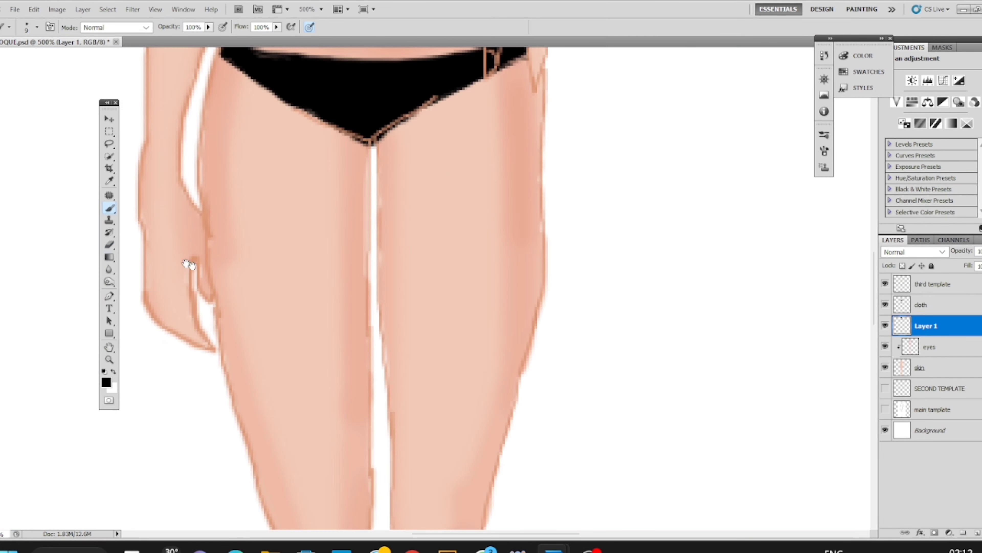
pyautogui.moveTo(187, 264); pyautogui.dragTo(229, 519)
pyautogui.click(945, 284)
pyautogui.press('e')
pyautogui.moveTo(418, 181)
pyautogui.mouseDown()
pyautogui.moveTo(388, 188)
pyautogui.moveTo(345, 228)
pyautogui.mouseUp()
pyautogui.moveTo(427, 183)
pyautogui.mouseDown()
pyautogui.moveTo(486, 227)
pyautogui.moveTo(504, 270)
pyautogui.moveTo(502, 325)
pyautogui.mouseUp()
pyautogui.moveTo(328, 264); pyautogui.dragTo(332, 325)
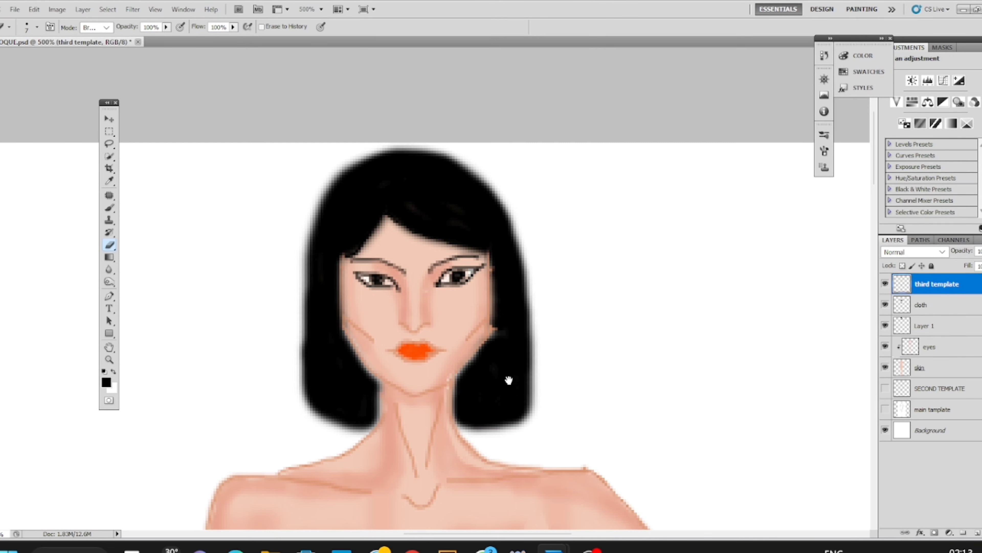
# Erase the body outlines that cross the bra and the lower edge of the briefs on the third template layer.
pyautogui.moveTo(509, 380); pyautogui.dragTo(505, 2)
pyautogui.moveTo(454, 273); pyautogui.dragTo(481, 283)
pyautogui.moveTo(353, 294); pyautogui.dragTo(311, 292)
pyautogui.moveTo(445, 383); pyautogui.dragTo(445, 224)
pyautogui.moveTo(410, 393); pyautogui.dragTo(360, 376)
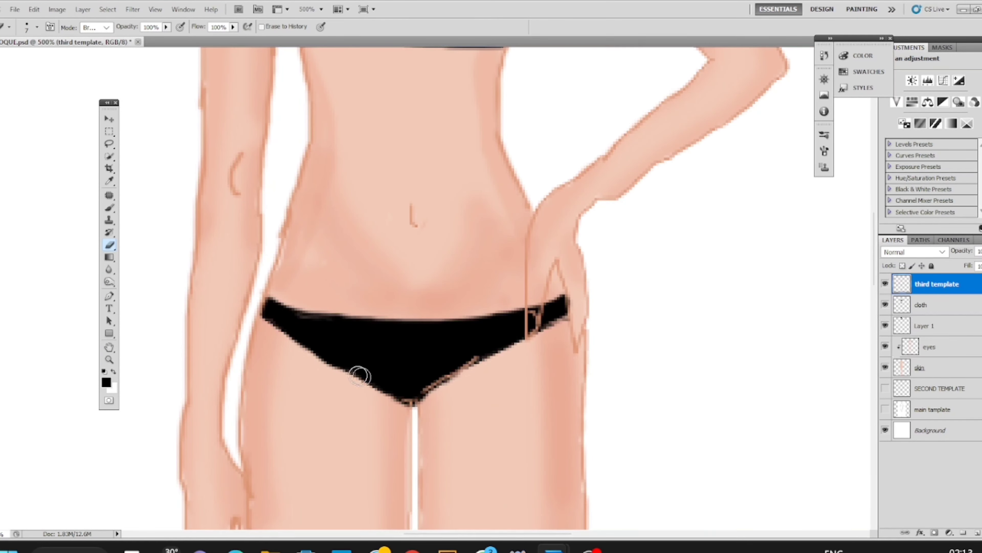
pyautogui.moveTo(475, 360); pyautogui.dragTo(400, 399)
pyautogui.click(942, 310)
pyautogui.click(937, 291)
pyautogui.hotkey('ctrl', '-')
pyautogui.hotkey('ctrl', '-')
pyautogui.hotkey('ctrl', '-')
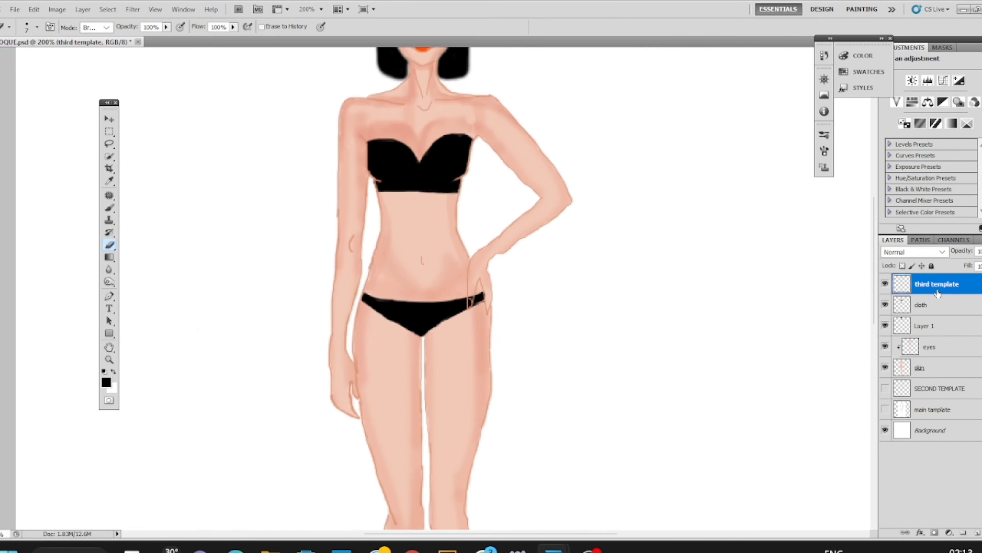
pyautogui.hotkey('ctrl', '-')
# Paint a wavy black skirt hem across the upper thighs on the third template layer with a 5 px brush.
pyautogui.click(937, 304)
pyautogui.click(110, 208)
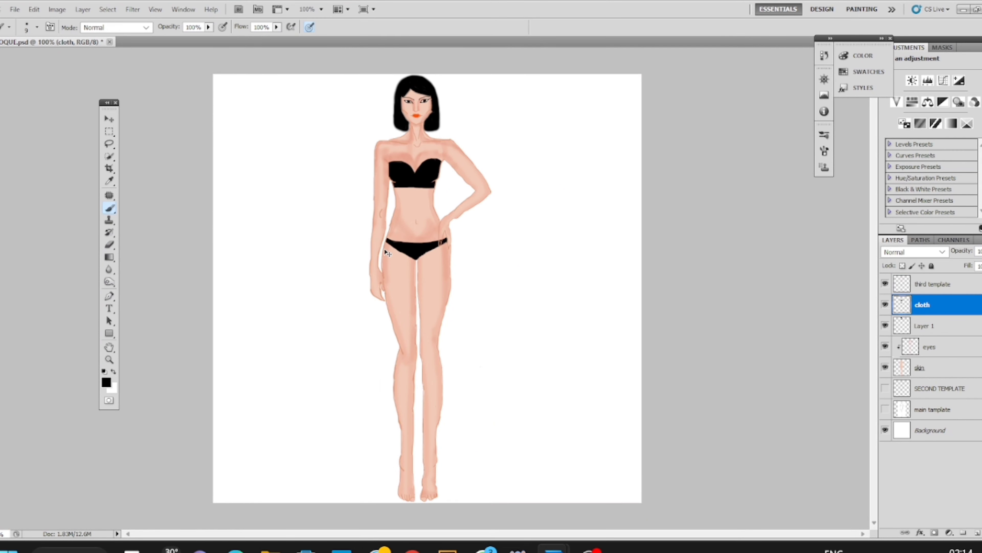
pyautogui.hotkey('ctrl', '+')
pyautogui.hotkey('ctrl', '+')
pyautogui.hotkey('ctrl', '+')
pyautogui.press('[')
pyautogui.press('[')
pyautogui.press('[')
pyautogui.press('[')
pyautogui.click(938, 284)
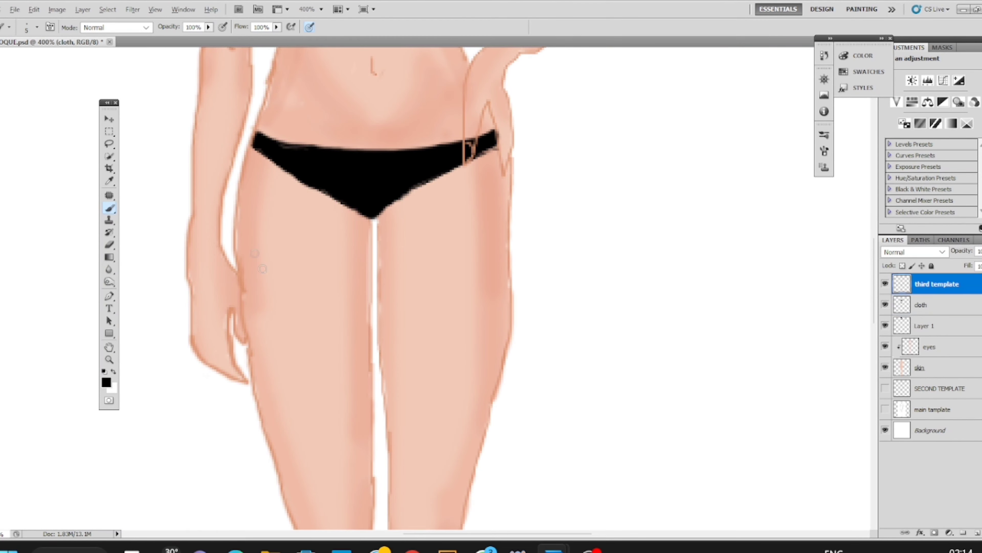
pyautogui.moveTo(242, 318); pyautogui.dragTo(508, 314)
# Fill the area between the briefs and the wavy hem with black using a larger brush to form a miniskirt.
pyautogui.press(']')
pyautogui.press(']')
pyautogui.press(']')
pyautogui.press(']')
pyautogui.press(']')
pyautogui.press(']')
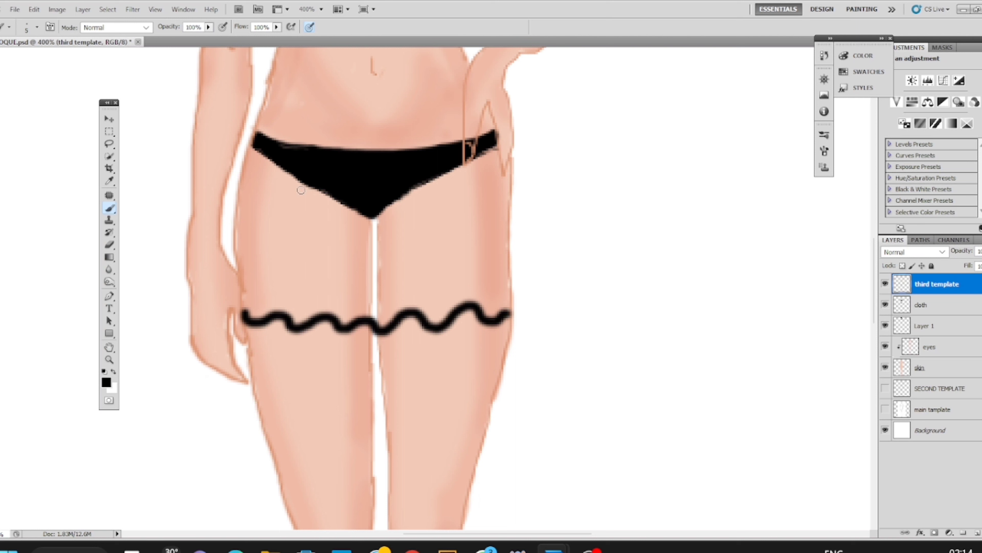
pyautogui.moveTo(305, 190)
pyautogui.mouseDown()
pyautogui.moveTo(324, 269)
pyautogui.moveTo(397, 264)
pyautogui.moveTo(376, 299)
pyautogui.moveTo(368, 288)
pyautogui.moveTo(315, 287)
pyautogui.moveTo(401, 276)
pyautogui.moveTo(492, 302)
pyautogui.moveTo(265, 156)
pyautogui.moveTo(252, 234)
pyautogui.moveTo(296, 224)
pyautogui.moveTo(252, 269)
pyautogui.moveTo(486, 142)
pyautogui.moveTo(506, 298)
pyautogui.moveTo(482, 224)
pyautogui.mouseUp()
# Clean the skirt's outer edge below the hand on the hip with a 25 px eraser, undoing the first stroke.
pyautogui.click(110, 245)
pyautogui.moveTo(504, 130)
pyautogui.mouseDown()
pyautogui.moveTo(525, 196)
pyautogui.moveTo(518, 244)
pyautogui.mouseUp()
pyautogui.hotkey('ctrl', 'z')
pyautogui.press(']')
pyautogui.press(']')
pyautogui.press(']')
pyautogui.press(']')
pyautogui.press(']')
pyautogui.press(']')
pyautogui.moveTo(524, 115)
pyautogui.mouseDown()
pyautogui.moveTo(544, 217)
pyautogui.moveTo(537, 158)
pyautogui.mouseUp()
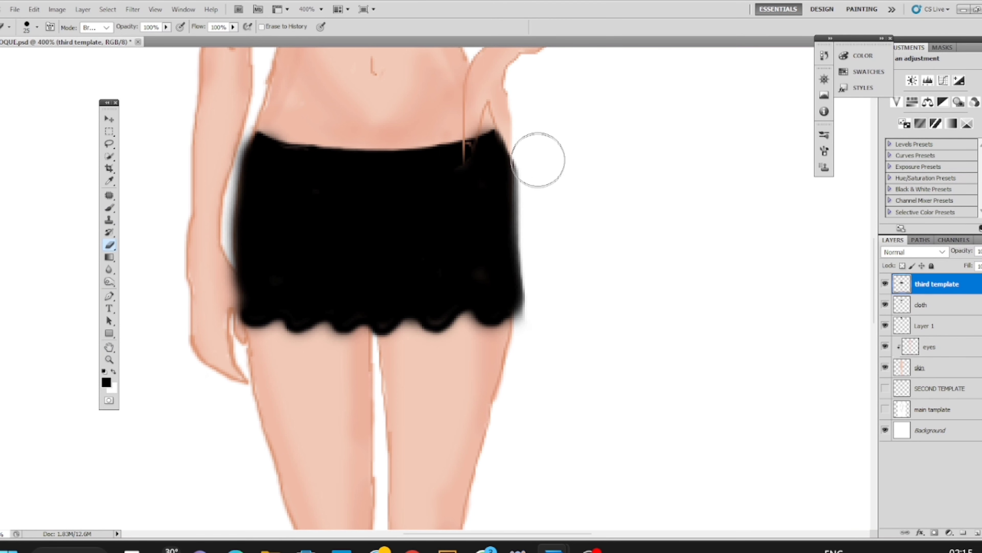
# Trim the blurred skirt edge beside the lowered arm with a 3 px eraser, undoing the last stroke.
pyautogui.press('[')
pyautogui.press('[')
pyautogui.press('[')
pyautogui.press('[')
pyautogui.press('[')
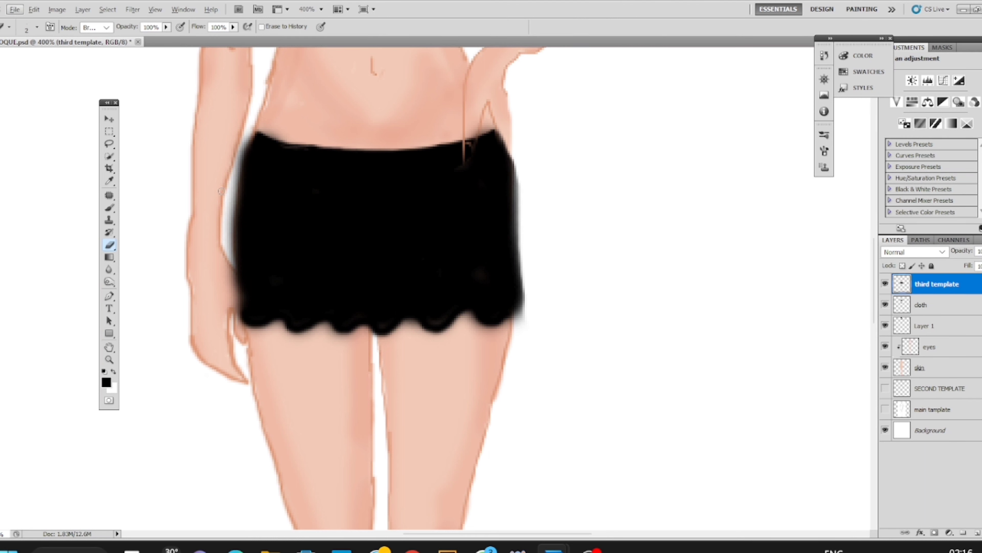
pyautogui.click(975, 304)
pyautogui.click(975, 284)
pyautogui.press('[')
pyautogui.press('[')
pyautogui.press('[')
pyautogui.press('[')
pyautogui.press('[')
pyautogui.moveTo(247, 134); pyautogui.dragTo(228, 240)
pyautogui.moveTo(230, 216); pyautogui.dragTo(234, 259)
pyautogui.hotkey('ctrl', 'z')
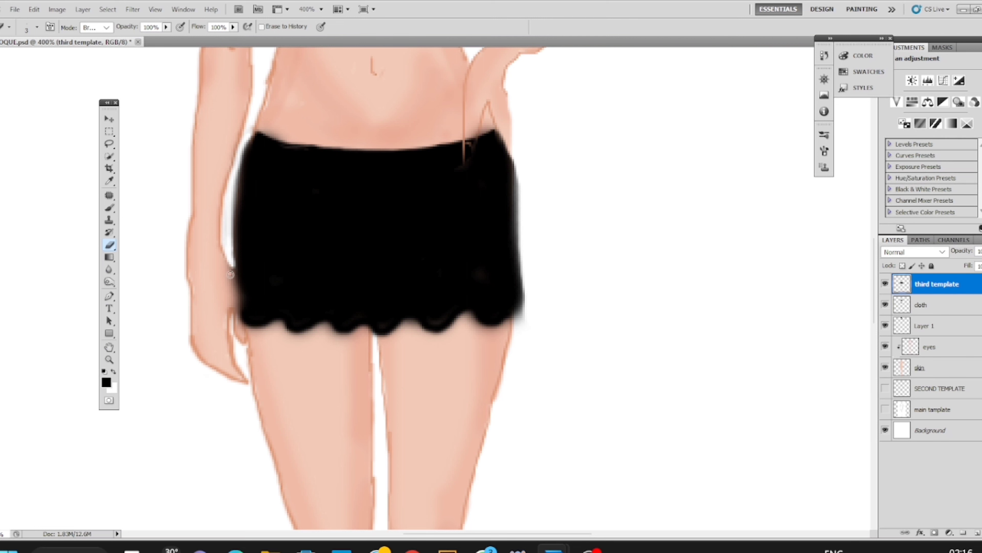
pyautogui.hotkey('ctrl', '1')
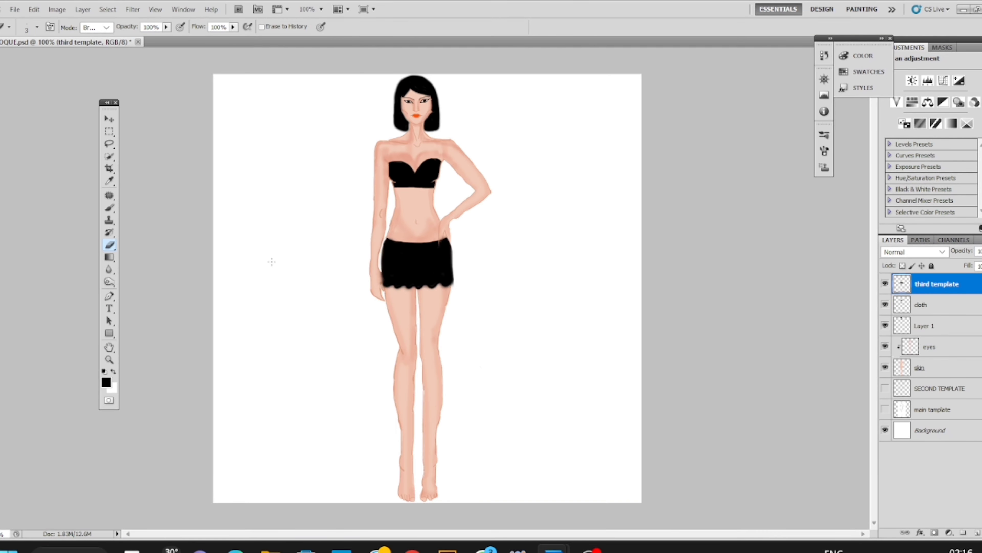
# Set the foreground colour to magenta and paint the fingernail of the hand on the hip with a 4 px brush.
pyautogui.hotkey('ctrl', '+')
pyautogui.hotkey('ctrl', '+')
pyautogui.hotkey('ctrl', '+')
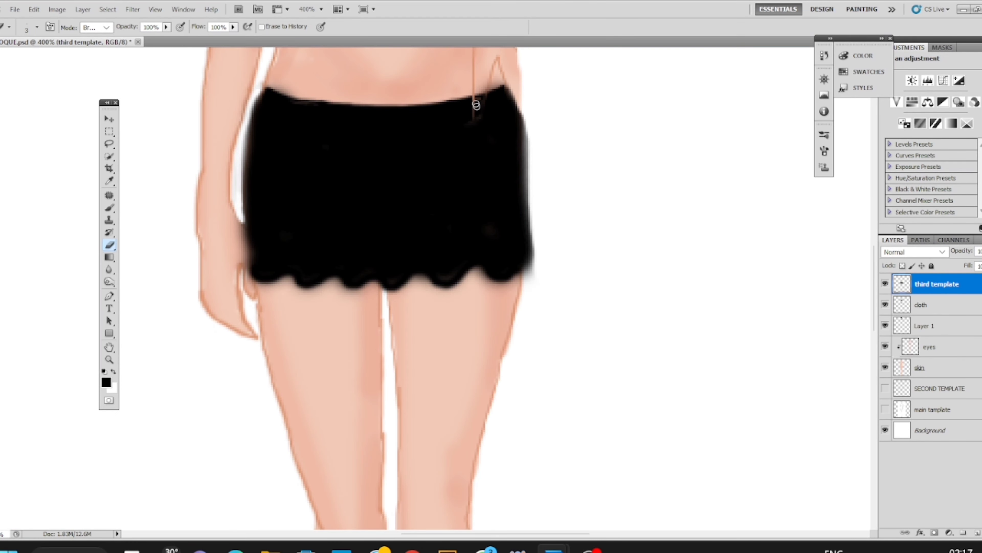
pyautogui.click(106, 382)
pyautogui.moveTo(509, 155); pyautogui.dragTo(510, 176)
pyautogui.click(492, 151)
pyautogui.click(603, 143)
pyautogui.click(110, 207)
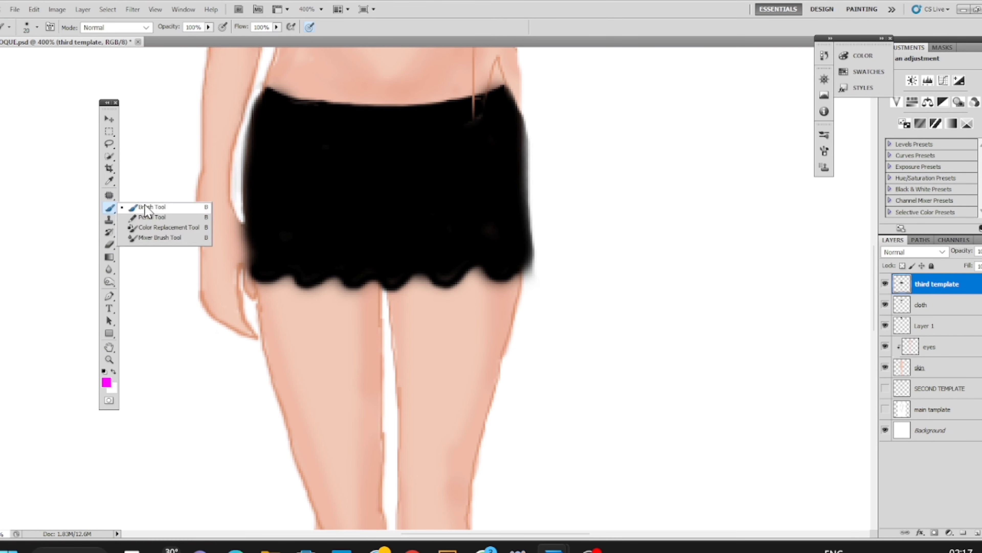
pyautogui.moveTo(483, 105); pyautogui.dragTo(477, 116)
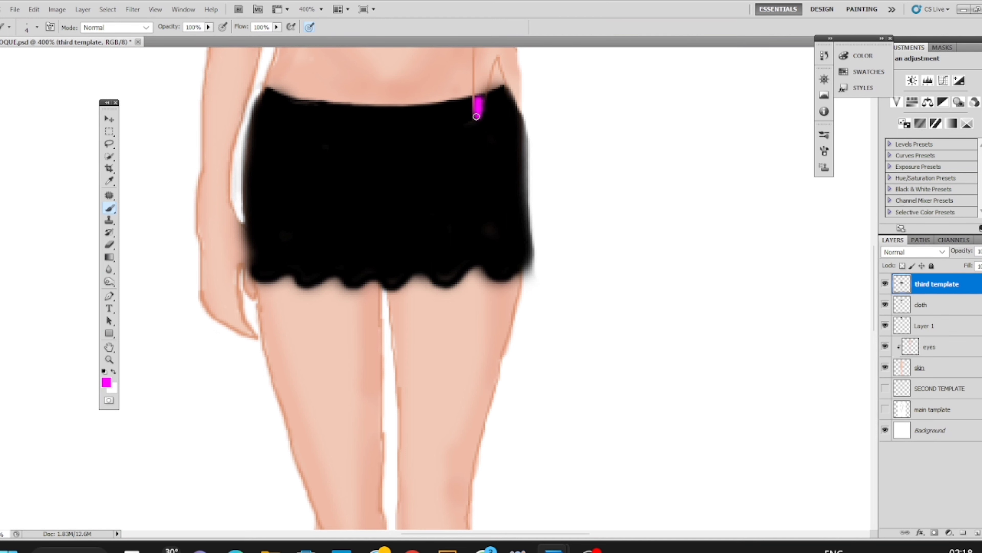
# Paint the toenails of both feet magenta and fit the whole croquis on screen.
pyautogui.scroll(-10, 347, 94)
pyautogui.moveTo(412, 425)
pyautogui.mouseDown()
pyautogui.moveTo(422, 423)
pyautogui.moveTo(374, 425)
pyautogui.mouseUp()
pyautogui.click(446, 430)
pyautogui.click(458, 426)
pyautogui.click(467, 420)
pyautogui.click(355, 433)
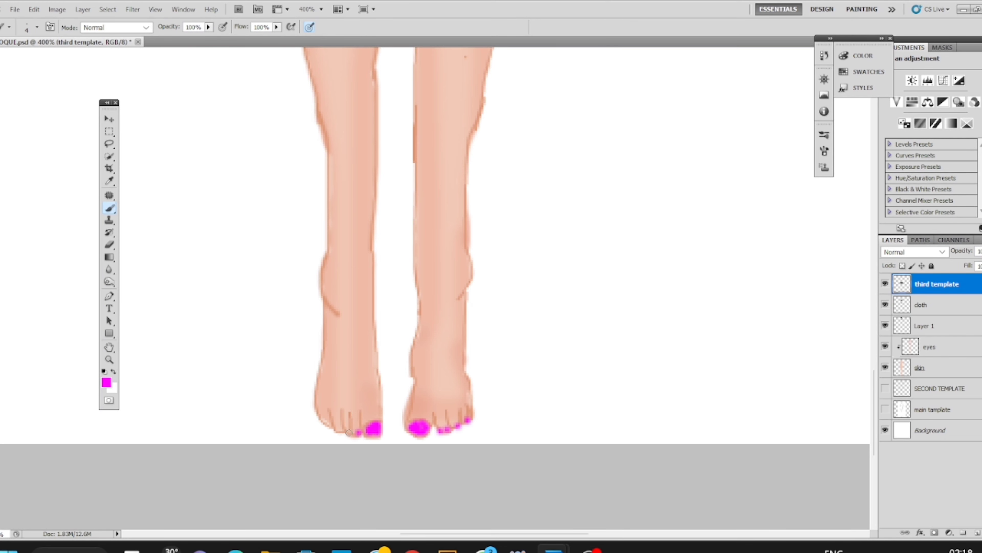
pyautogui.click(341, 430)
pyautogui.click(331, 426)
pyautogui.hotkey('ctrl', '0')
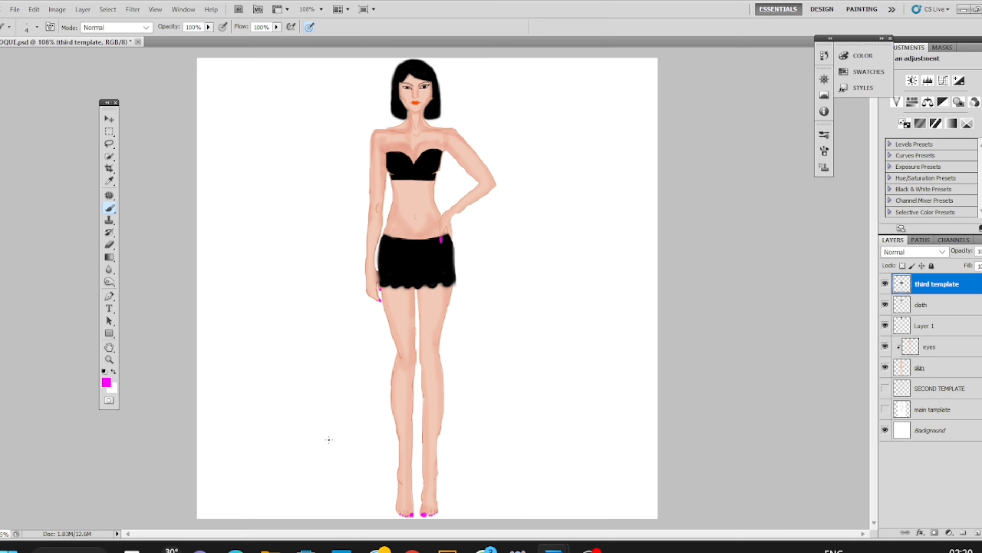
pyautogui.press('Tab')
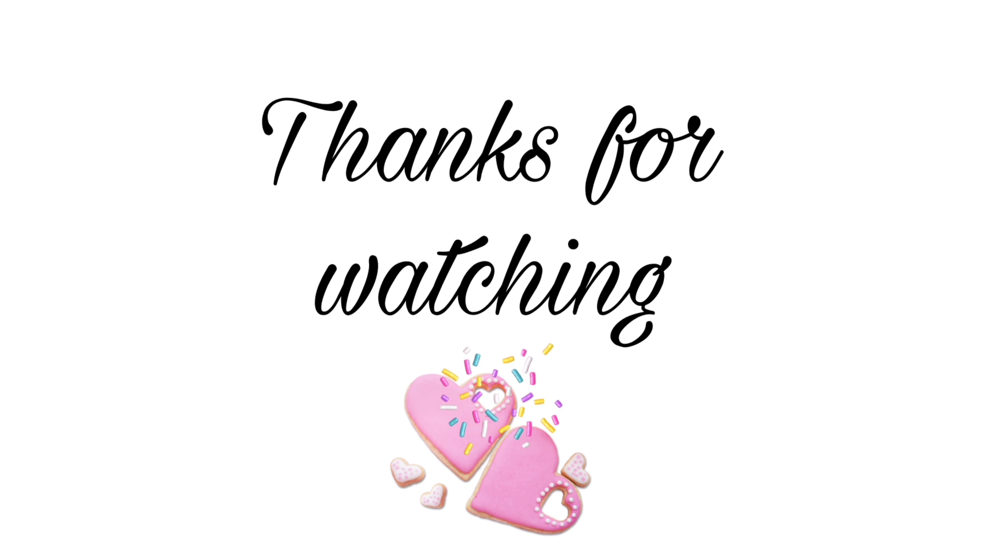